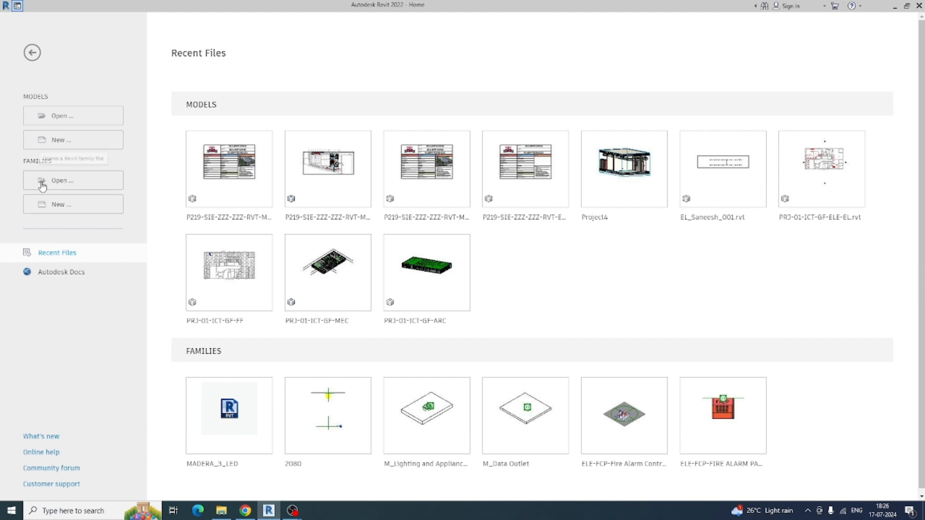
Look through the family file browser and the English list of new-family templates, closing both without opening anything.
click(59, 182)
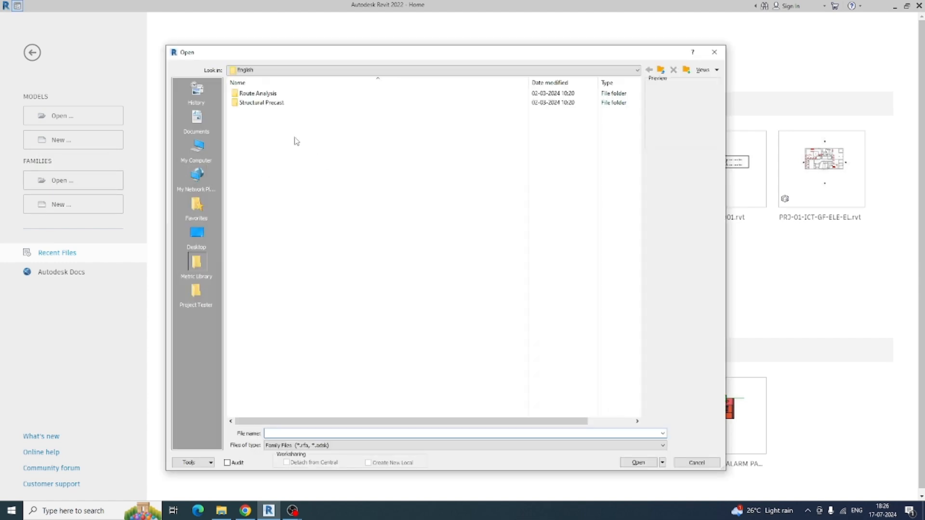
click(714, 52)
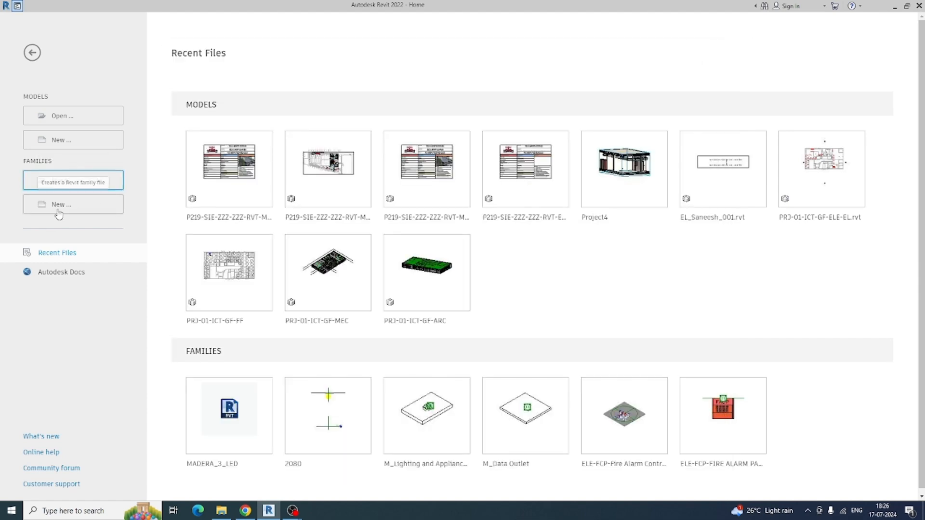
click(61, 207)
scroll(287, 227, down, 16)
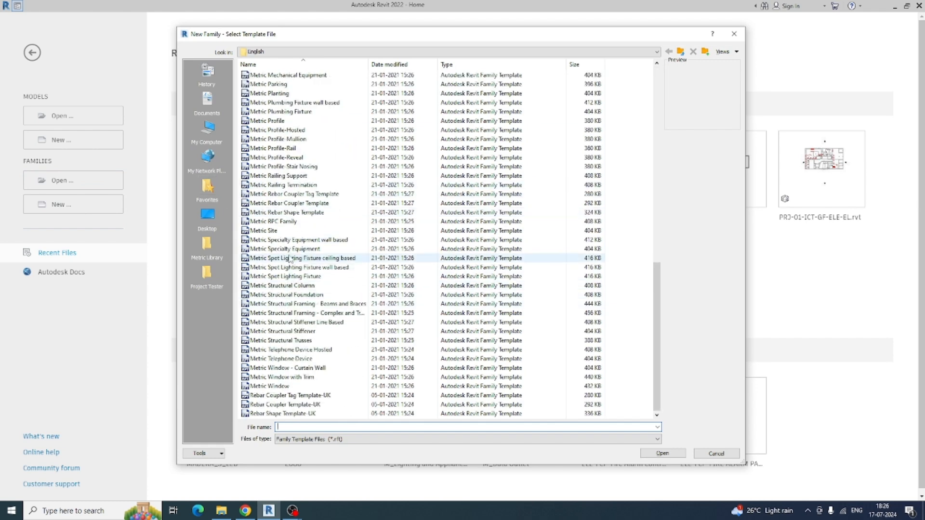
scroll(287, 226, up, 14)
scroll(284, 191, up, 2)
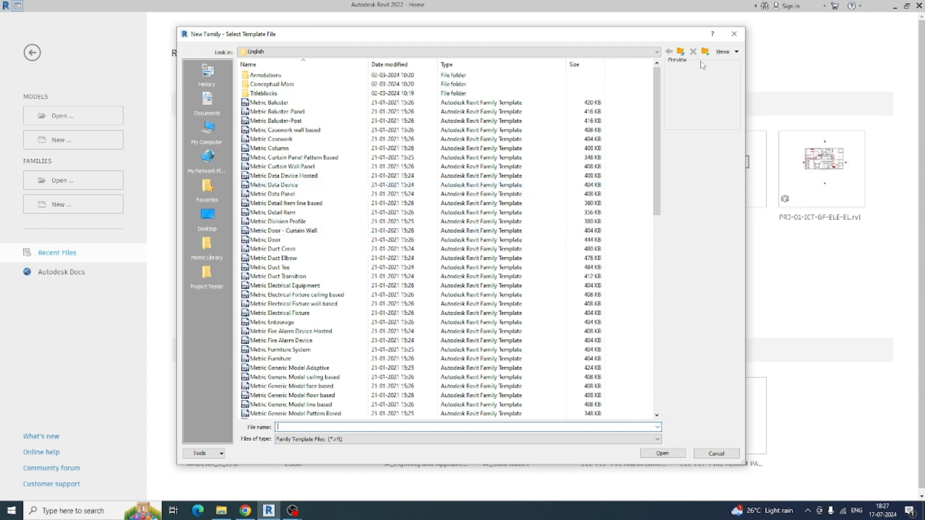
click(734, 33)
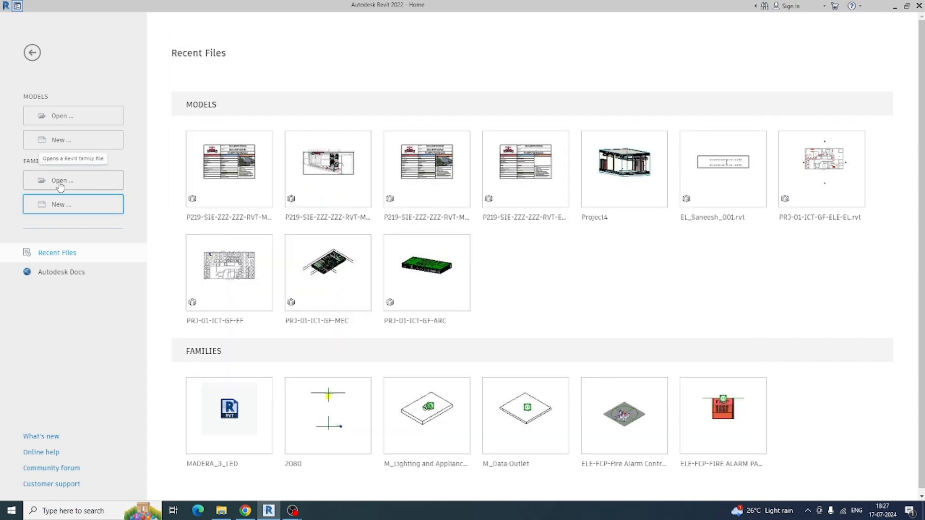
click(59, 187)
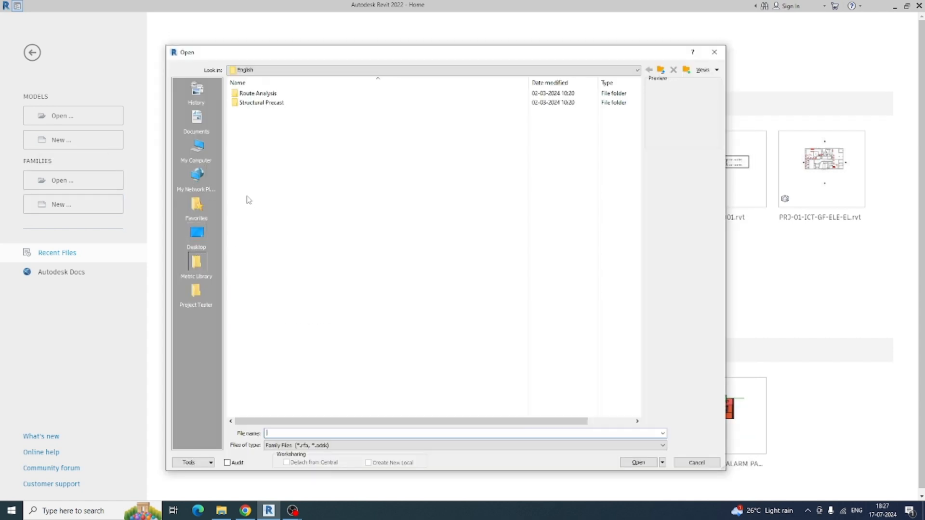
click(720, 57)
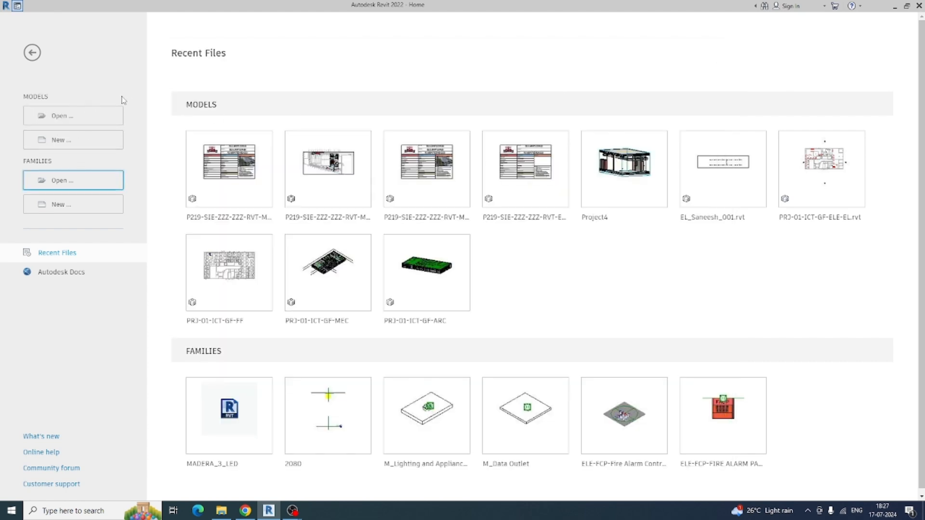
Browse the saved models in the Documents folder, preview Cable Tray Fitting and EL-001_PROJECT_01_User, and leave without opening one.
drag(52, 100, 21, 101)
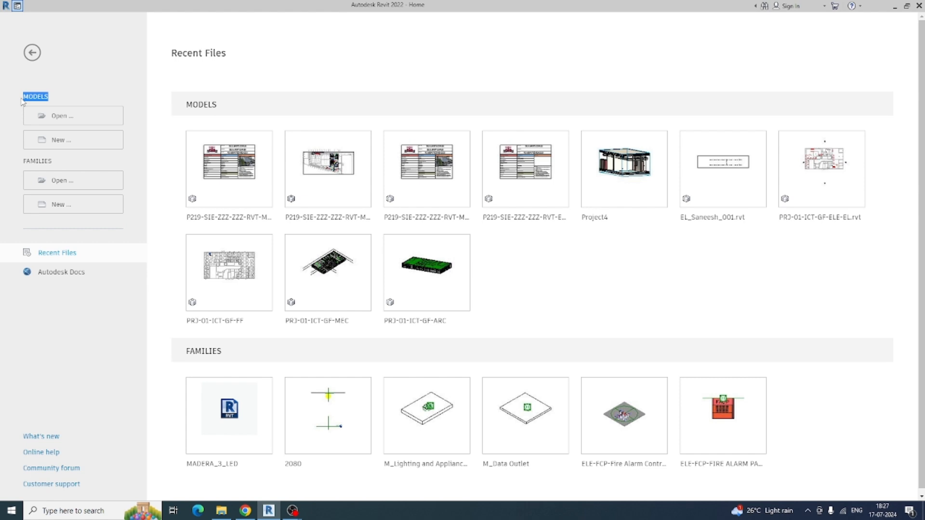
click(77, 93)
click(56, 116)
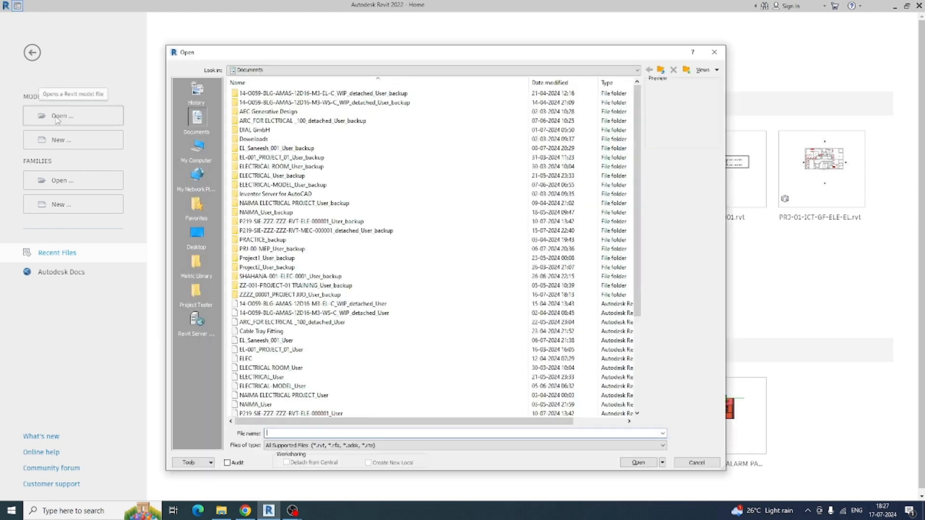
click(266, 334)
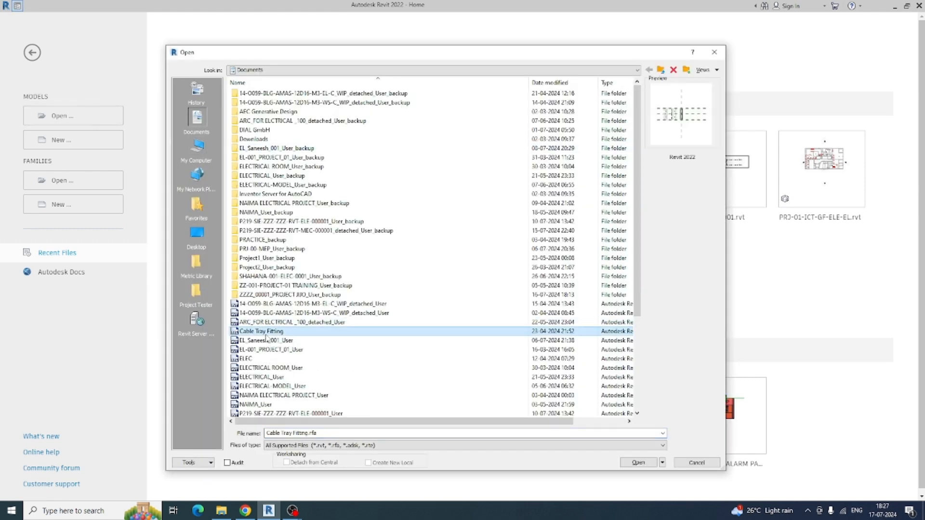
click(271, 341)
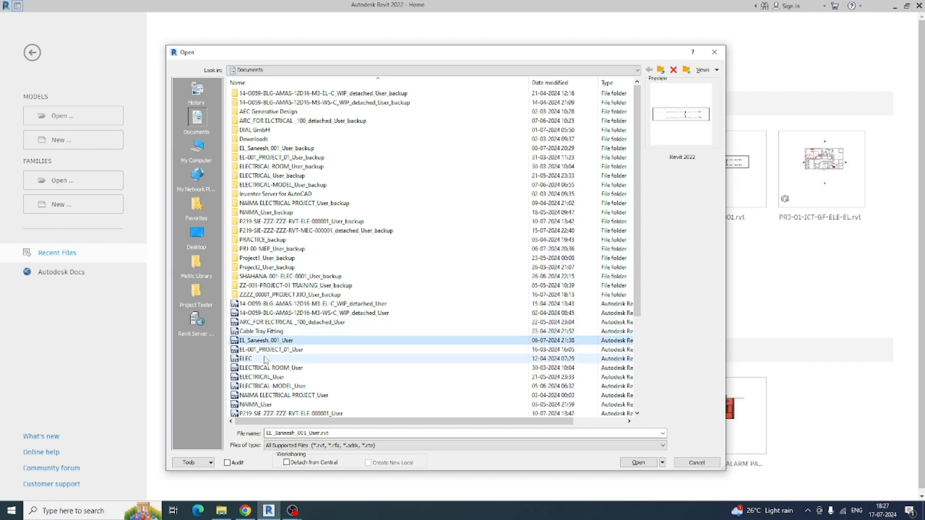
click(271, 351)
scroll(270, 357, down, 5)
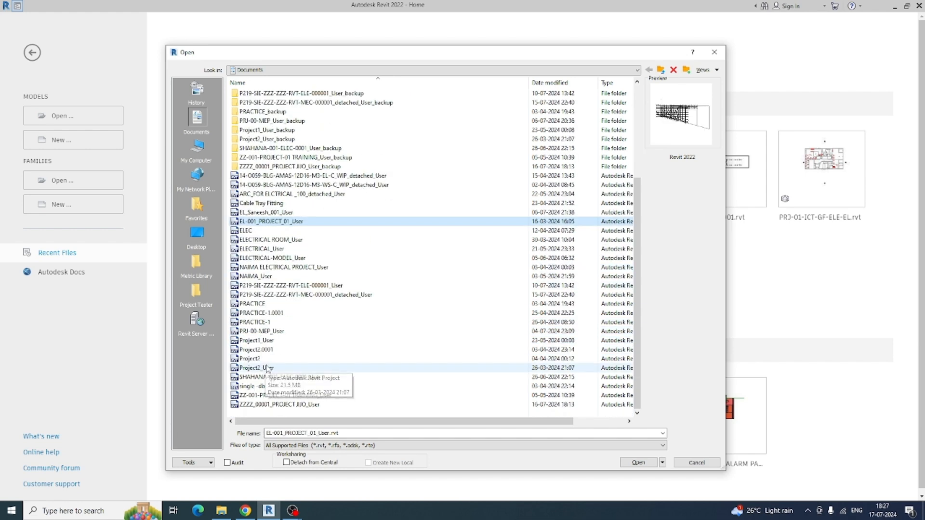
click(715, 52)
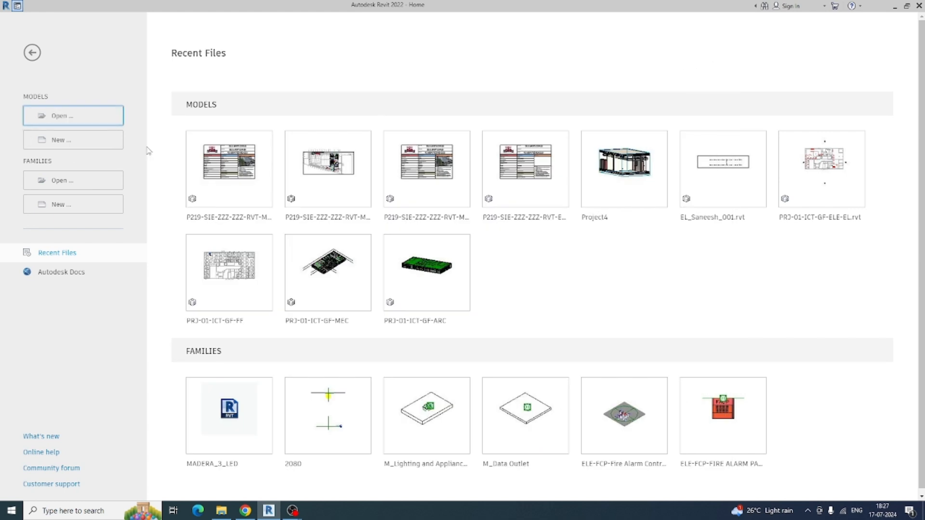
Start a new model with the Project option and review the available template files and built-in discipline templates.
click(57, 143)
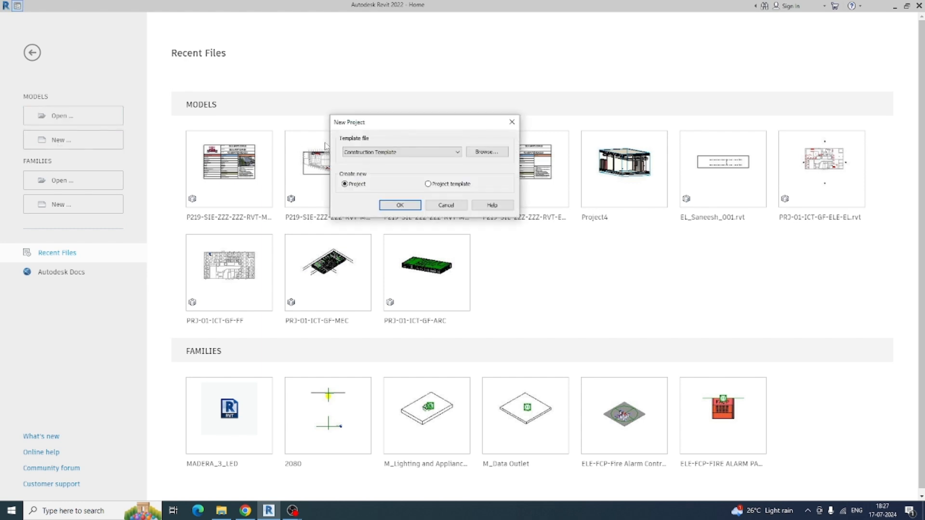
mouse_move(415, 122)
mouse_down()
mouse_move(403, 126)
mouse_move(419, 79)
mouse_move(422, 118)
mouse_up()
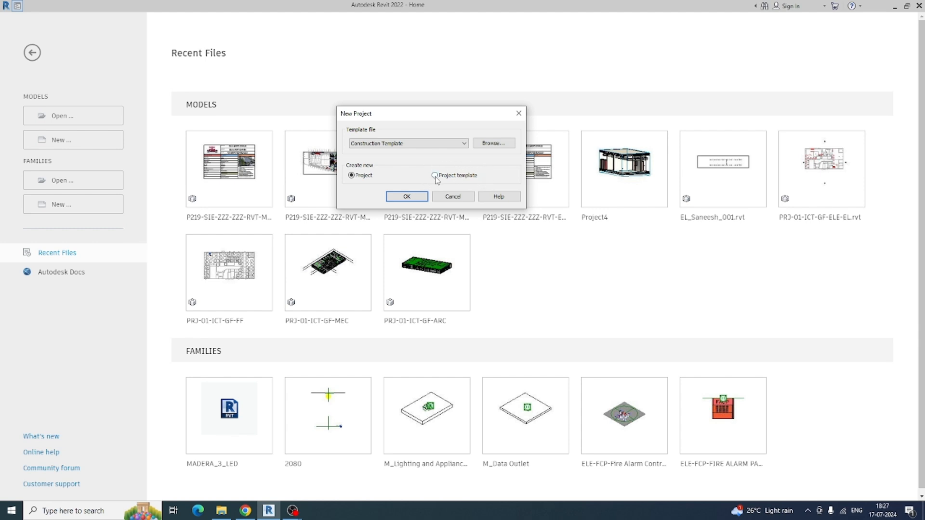
click(490, 144)
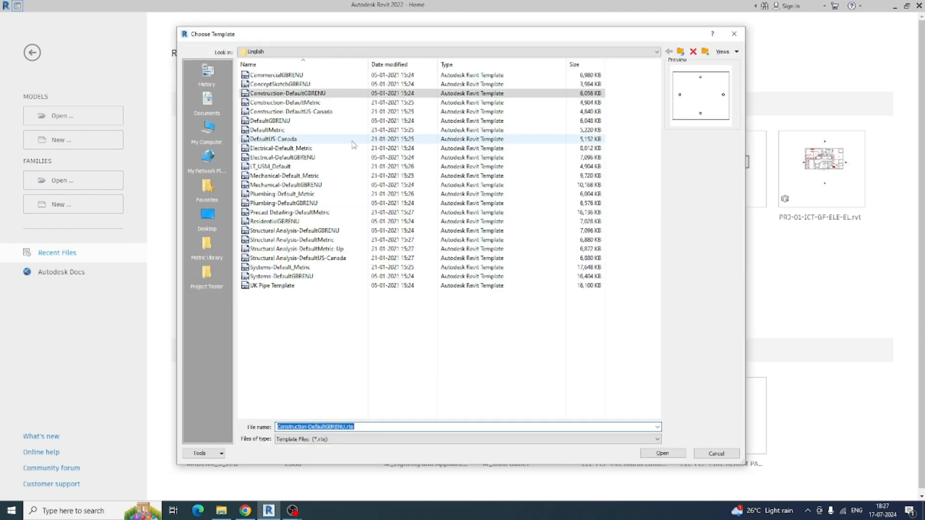
click(734, 33)
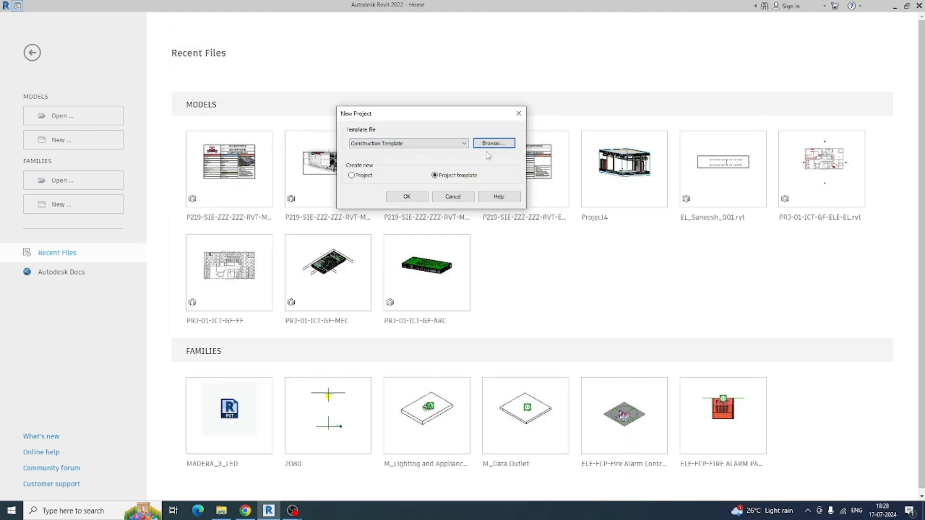
click(364, 176)
click(457, 146)
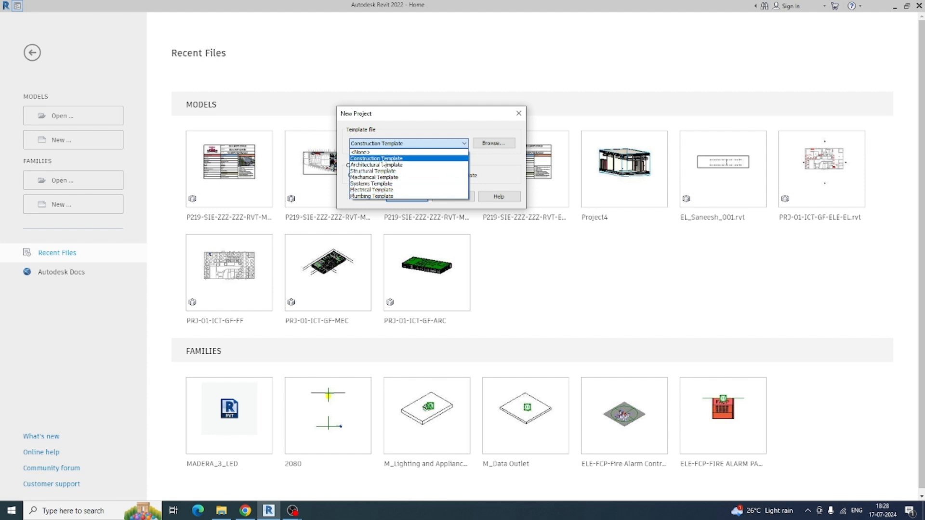
click(492, 173)
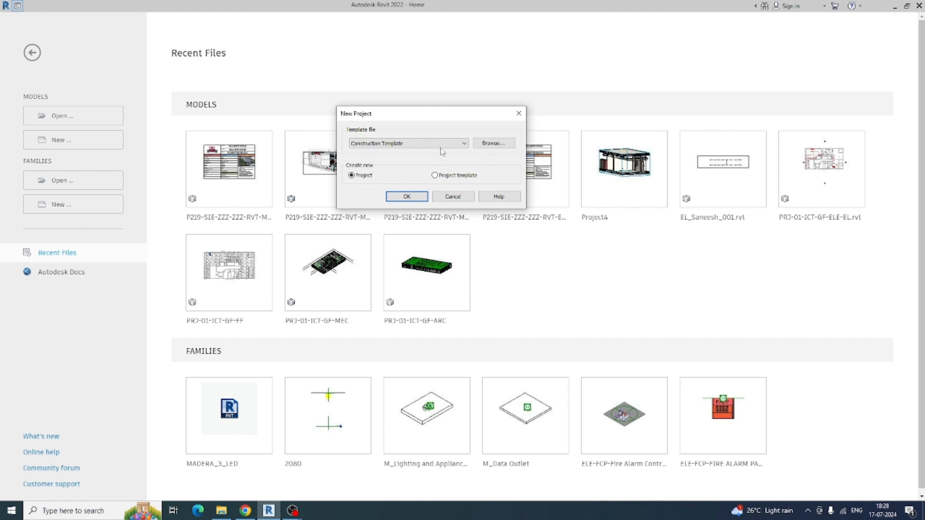
Browse for a template file, going up to the Templates folder and into its English subfolder.
click(494, 144)
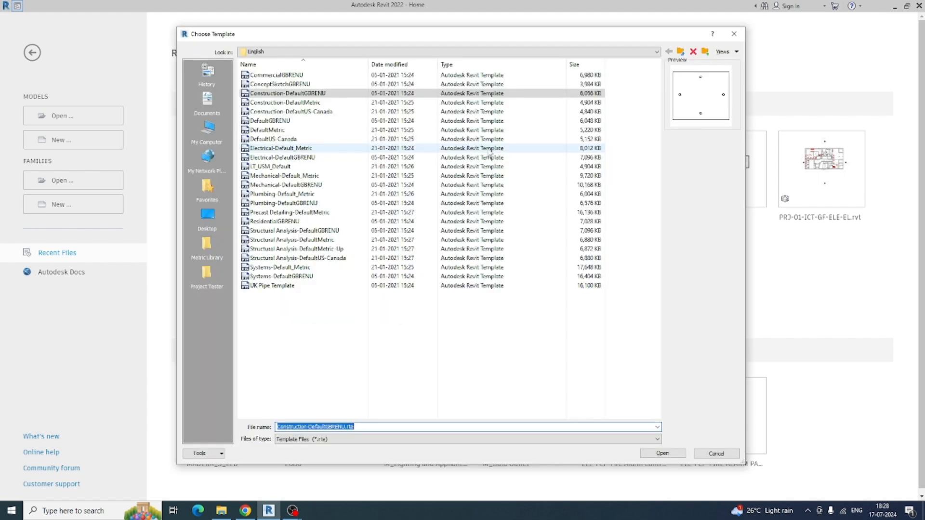
click(681, 51)
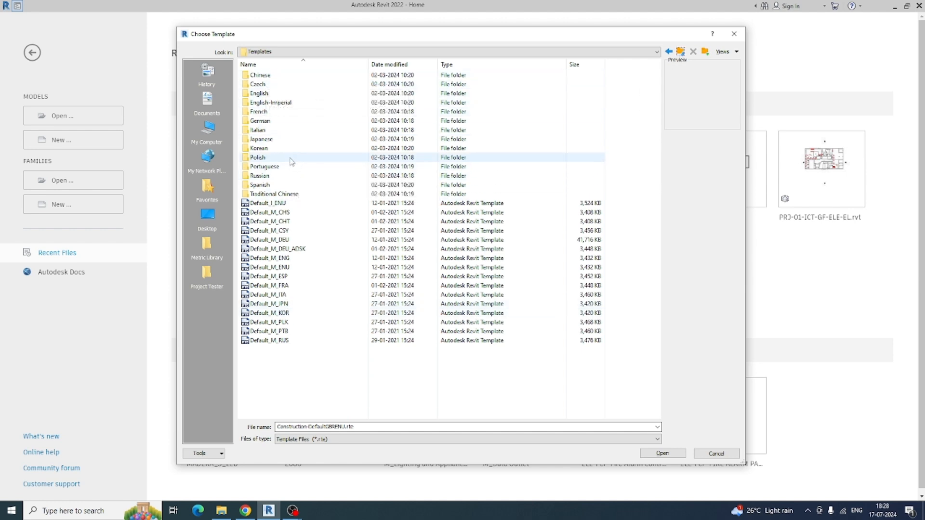
double_click(264, 94)
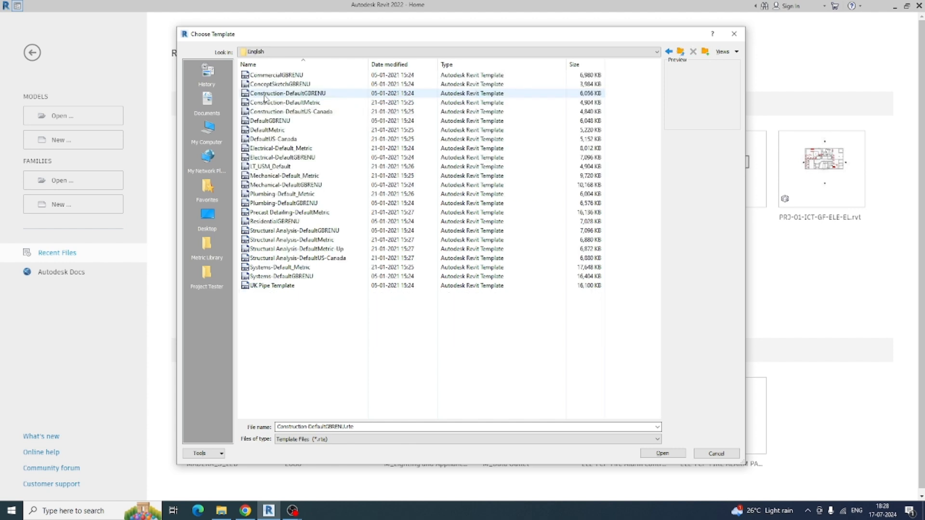
Compare the Electrical, Mechanical, Plumbing, Precast, Residential, Structural Analysis and Systems templates in the English folder.
click(277, 149)
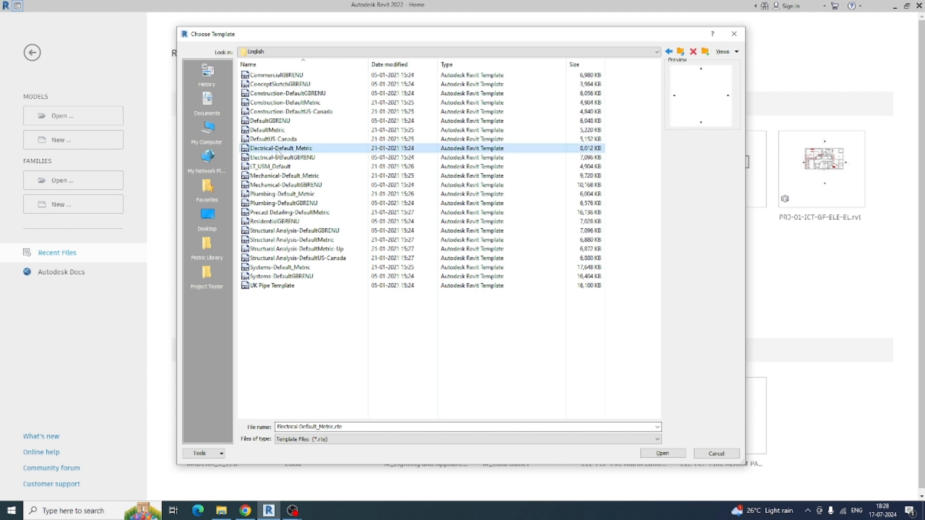
click(282, 268)
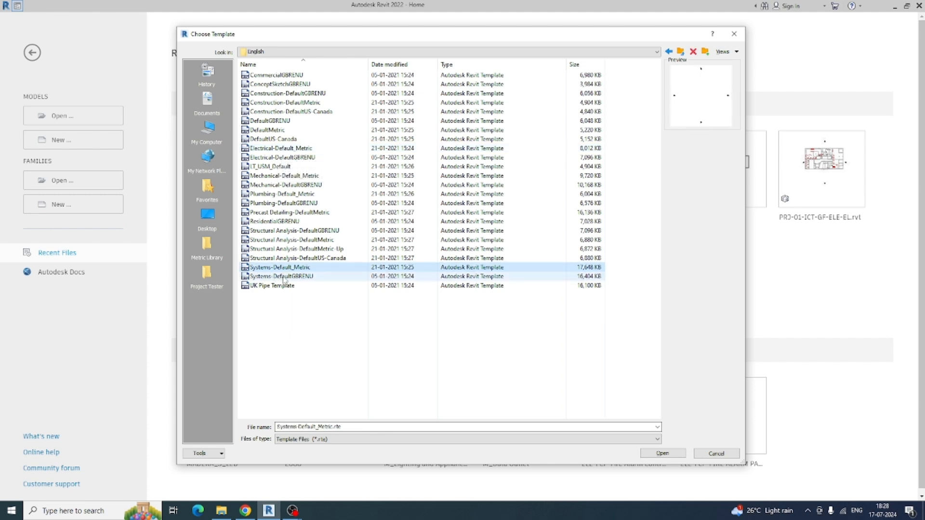
click(277, 185)
click(275, 194)
click(273, 203)
click(271, 212)
click(271, 221)
click(270, 248)
click(279, 267)
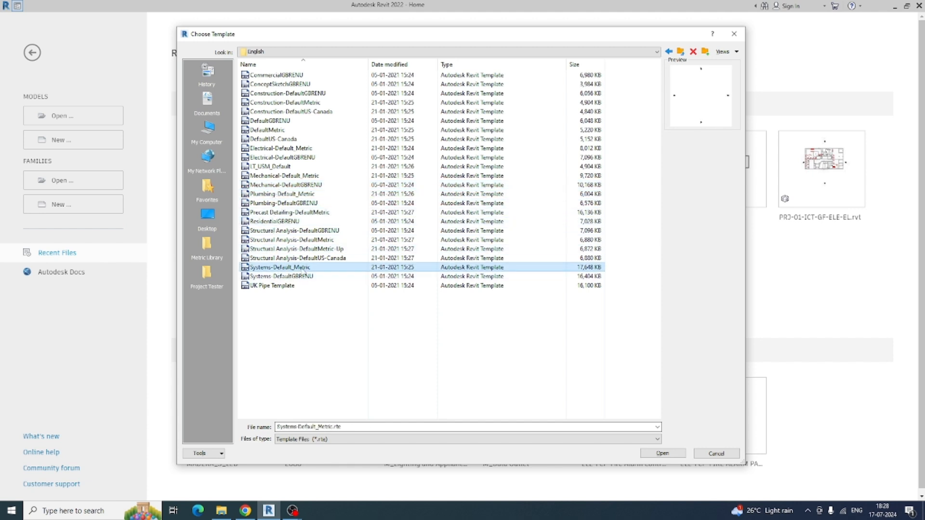
click(287, 152)
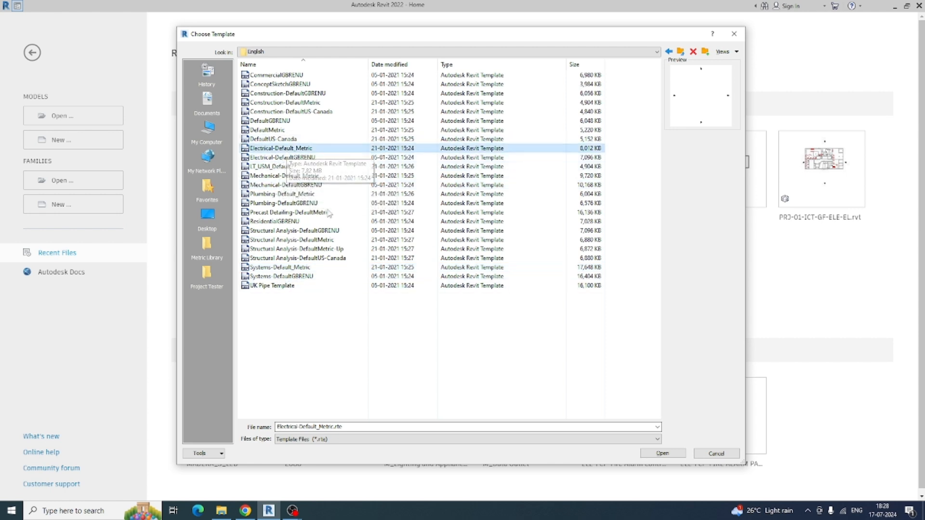
click(286, 270)
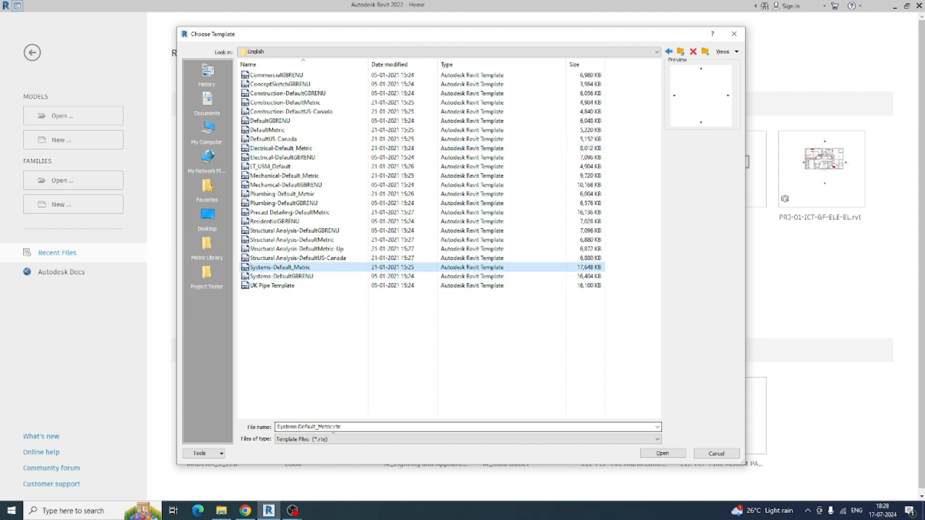
Choose the Systems-Default_Metric.rte template and create the new project from it.
click(343, 428)
click(344, 427)
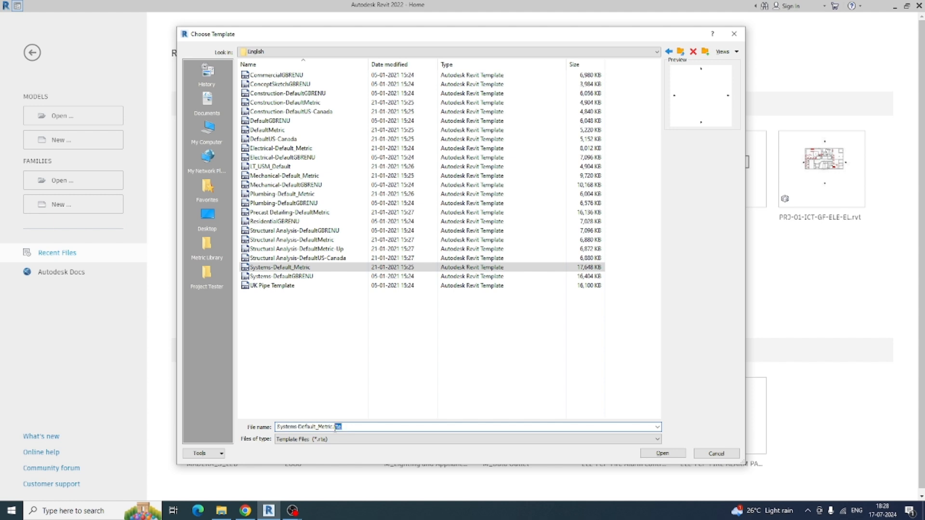
click(347, 374)
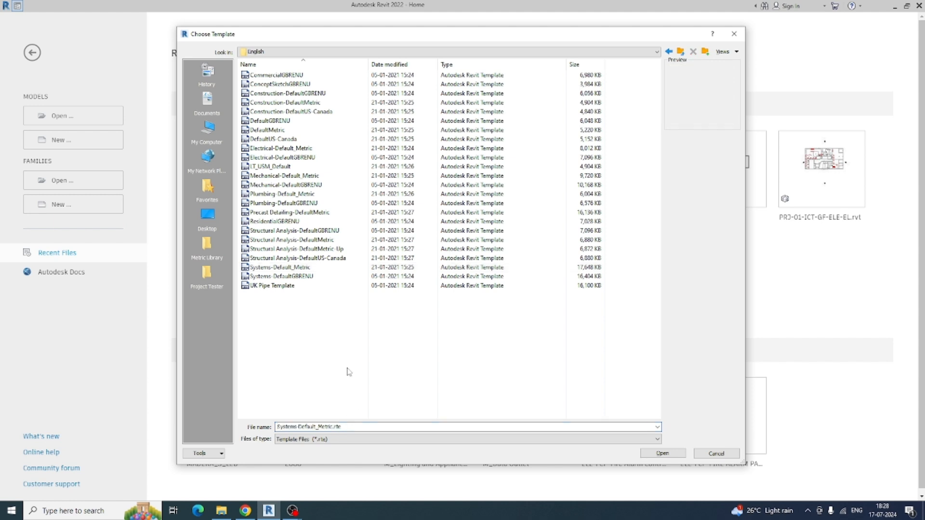
click(295, 268)
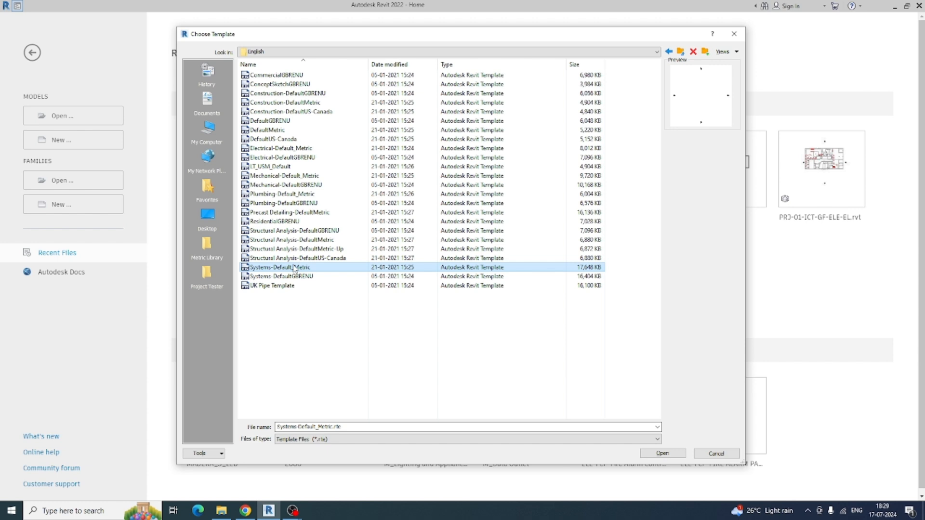
click(664, 454)
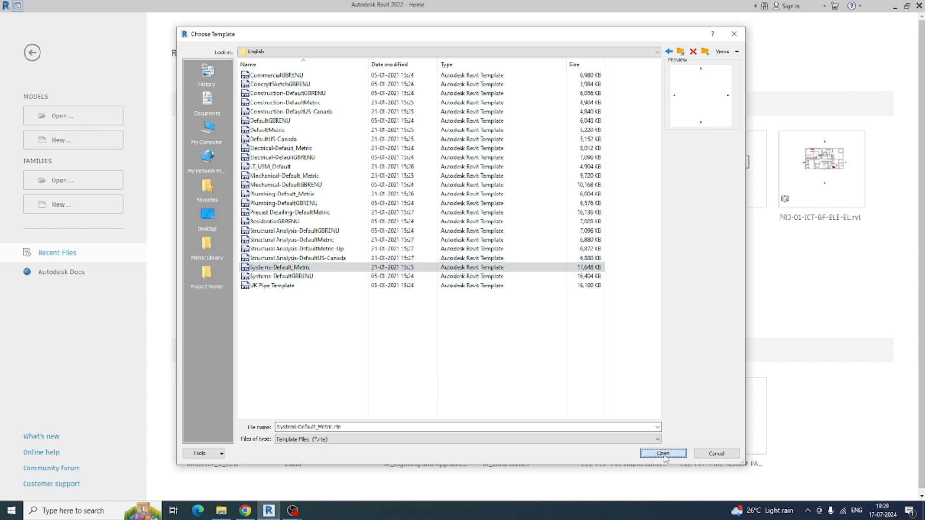
drag(429, 117, 414, 132)
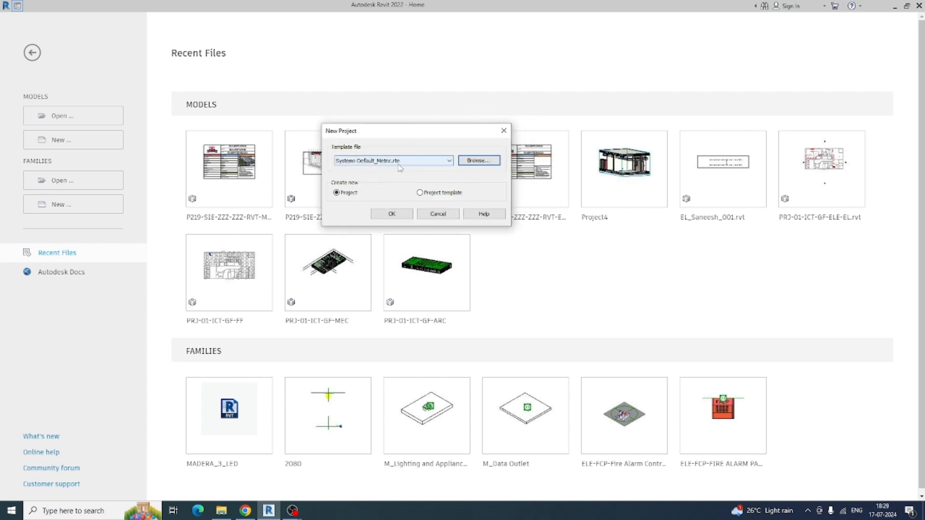
click(391, 215)
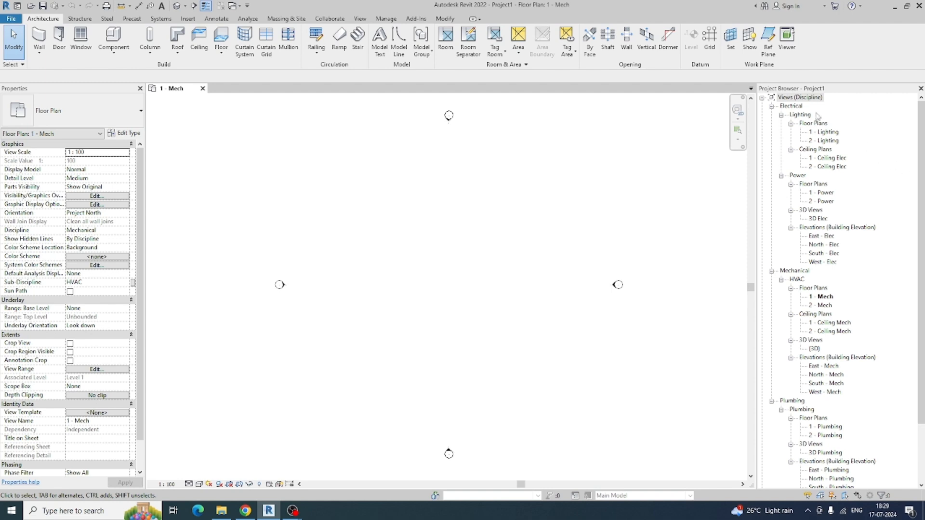
Review the electrical lighting and power floor plans and the mechanical floor and ceiling plans in the project's view list.
click(826, 135)
click(830, 142)
click(827, 193)
click(826, 203)
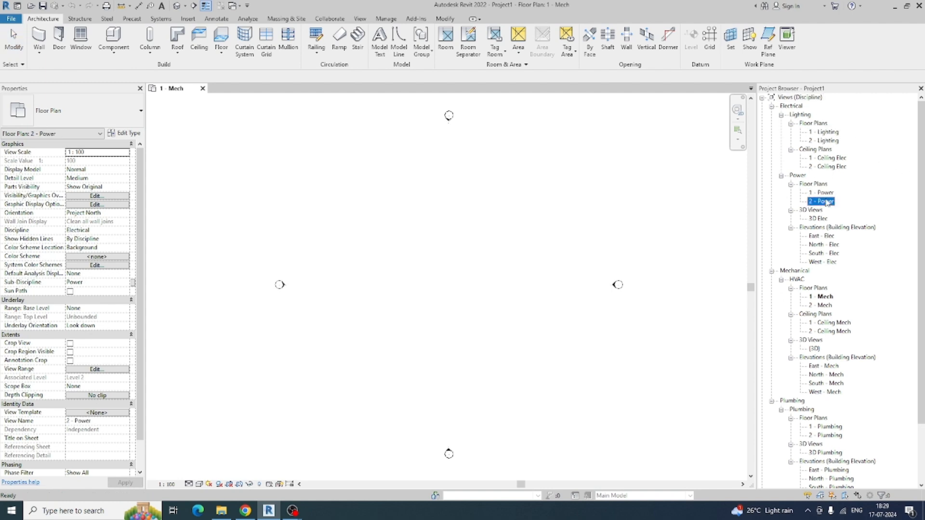
click(826, 306)
click(834, 322)
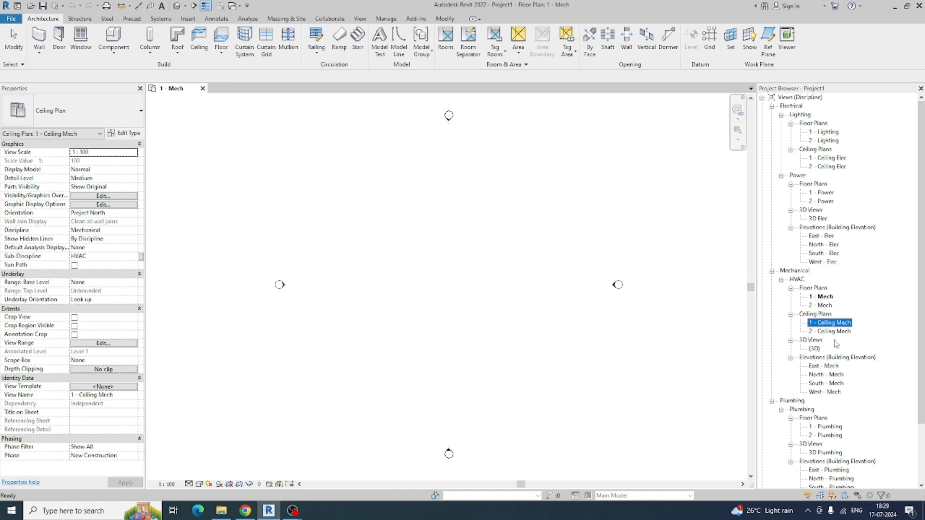
Open the electrical 1 - Lighting floor plan and close the Project Browser, the Properties palette and the 1 - Mech view.
click(826, 133)
double_click(826, 135)
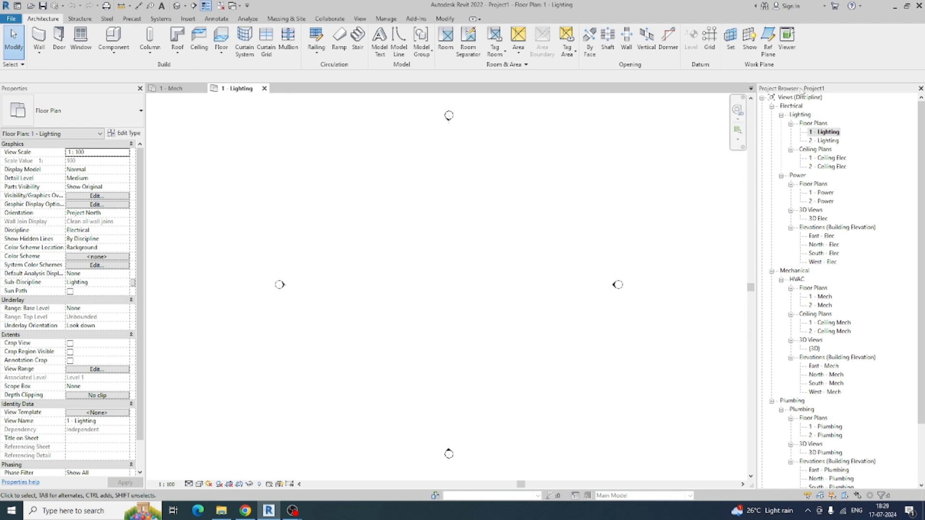
click(921, 88)
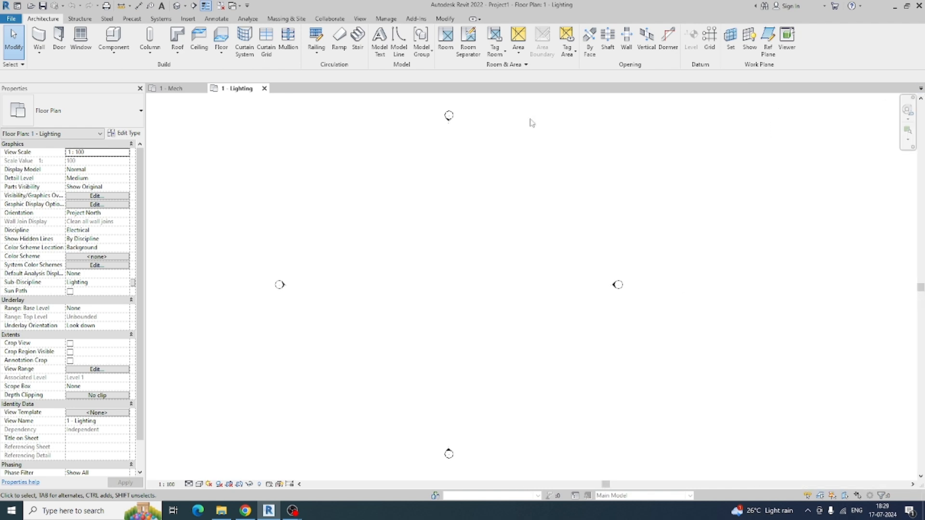
click(140, 89)
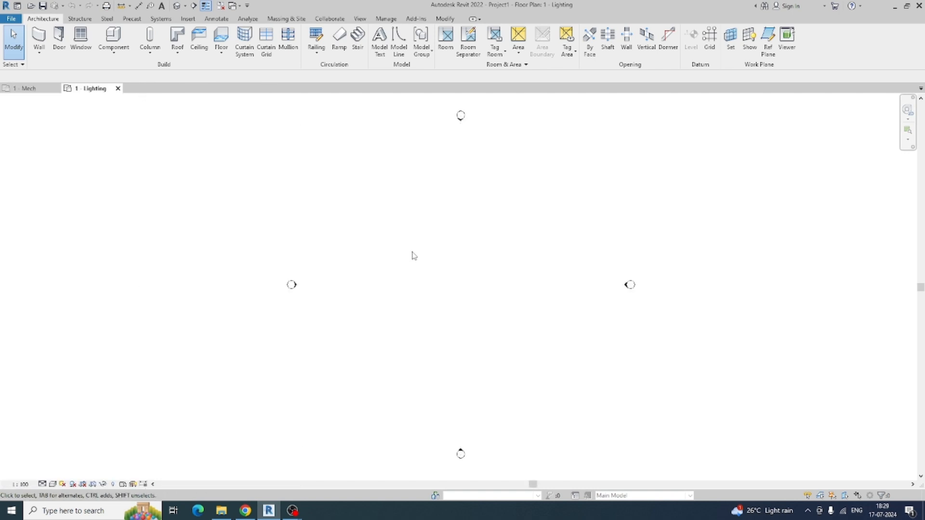
click(24, 89)
click(55, 89)
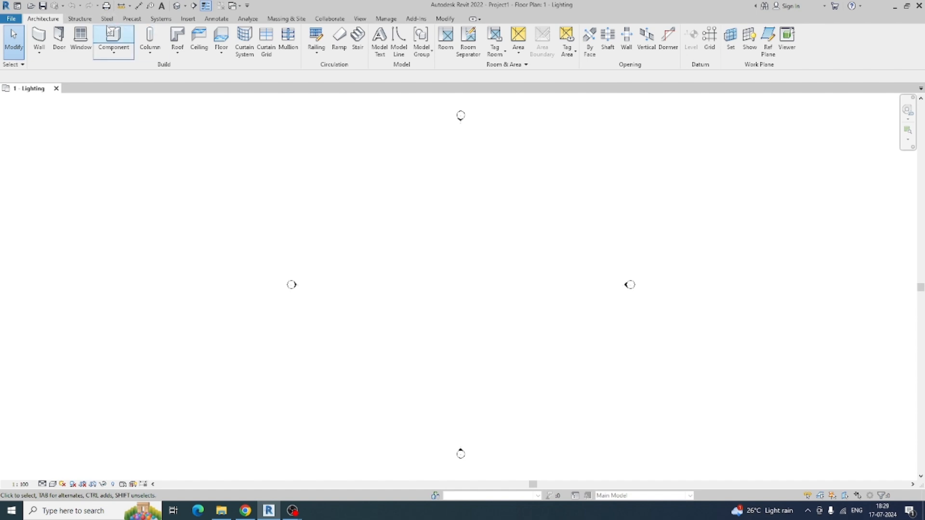
Compare the tool sets offered for Architecture, Structure, Steel, Precast and Systems.
click(80, 19)
click(45, 18)
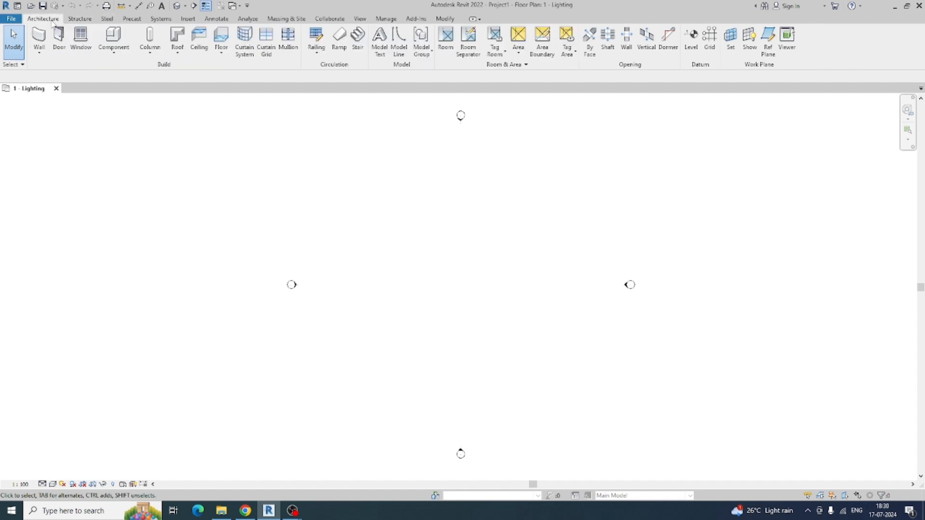
click(88, 21)
click(109, 22)
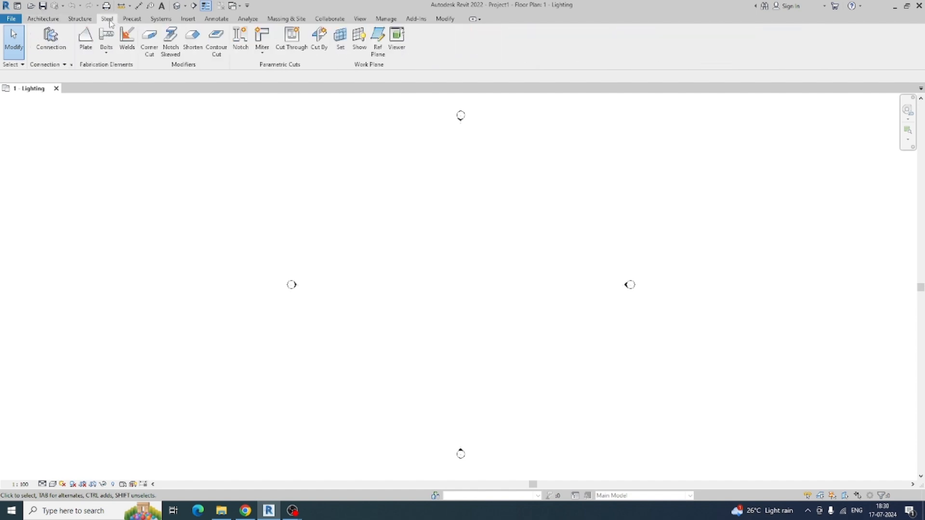
click(43, 19)
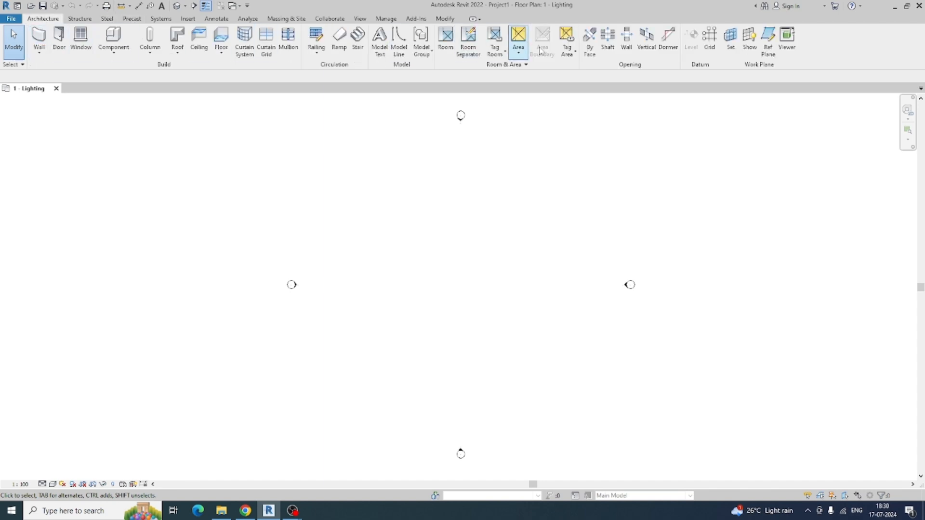
click(80, 19)
click(107, 19)
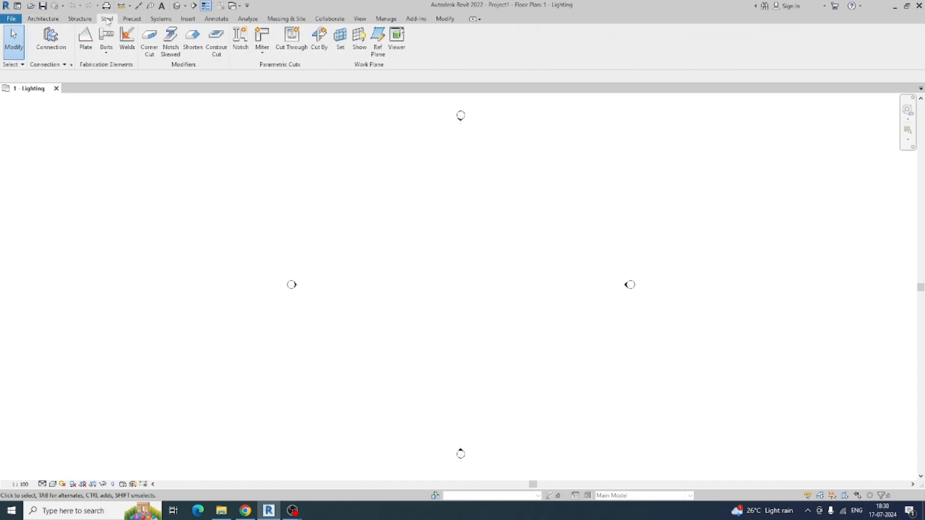
click(131, 20)
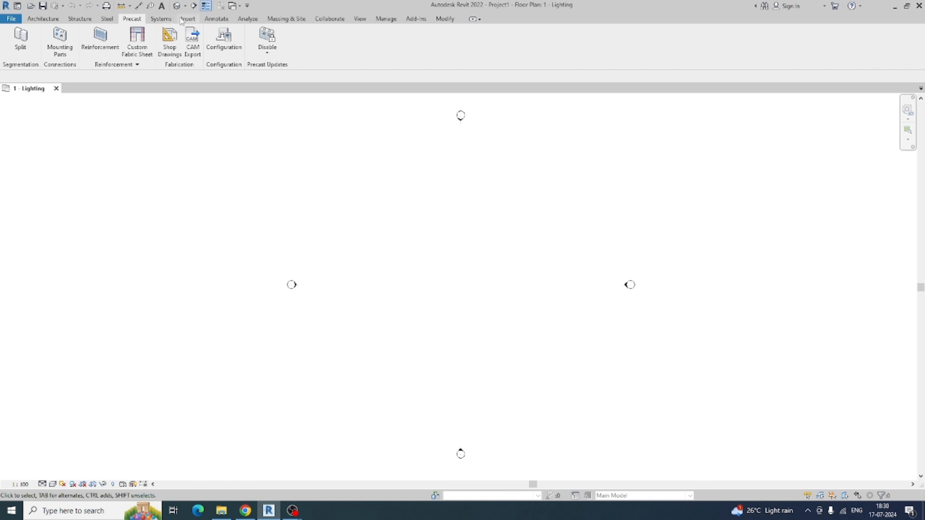
click(163, 19)
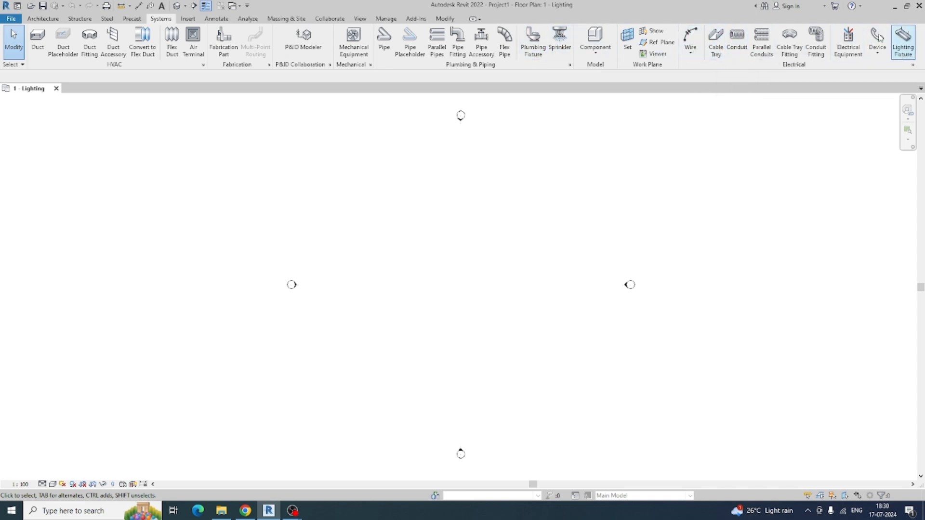
In the general Electrical Settings, set the circuit naming labels for phases A, B and C to R, Y and B.
click(913, 65)
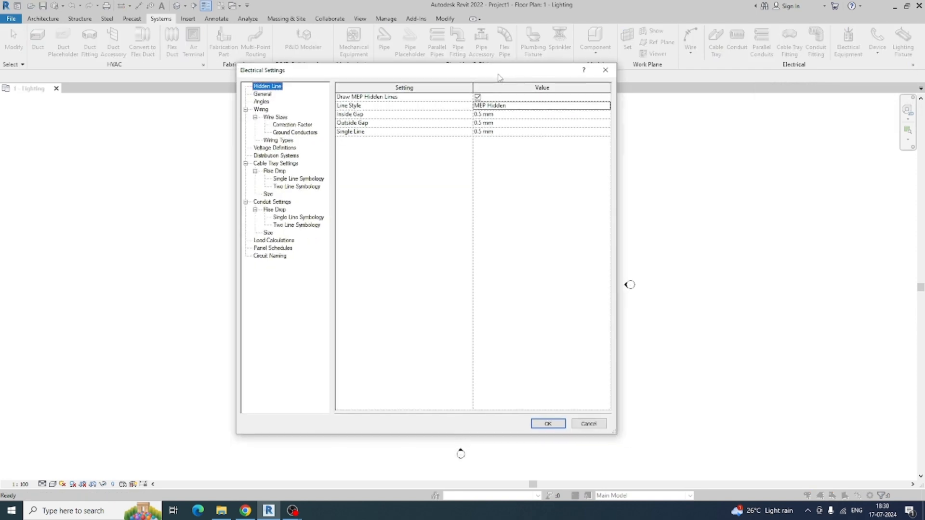
click(266, 96)
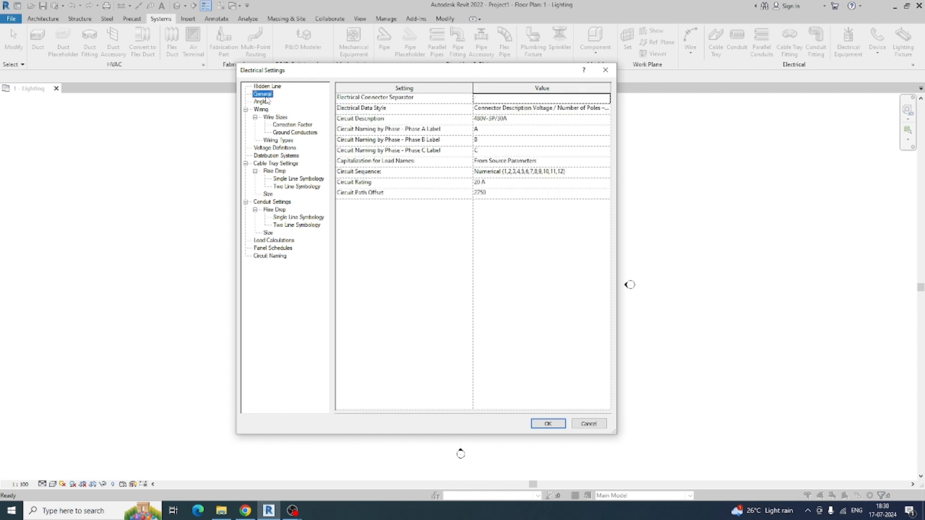
click(486, 129)
drag(491, 130, 464, 130)
click(487, 140)
double_click(487, 141)
click(489, 151)
double_click(484, 150)
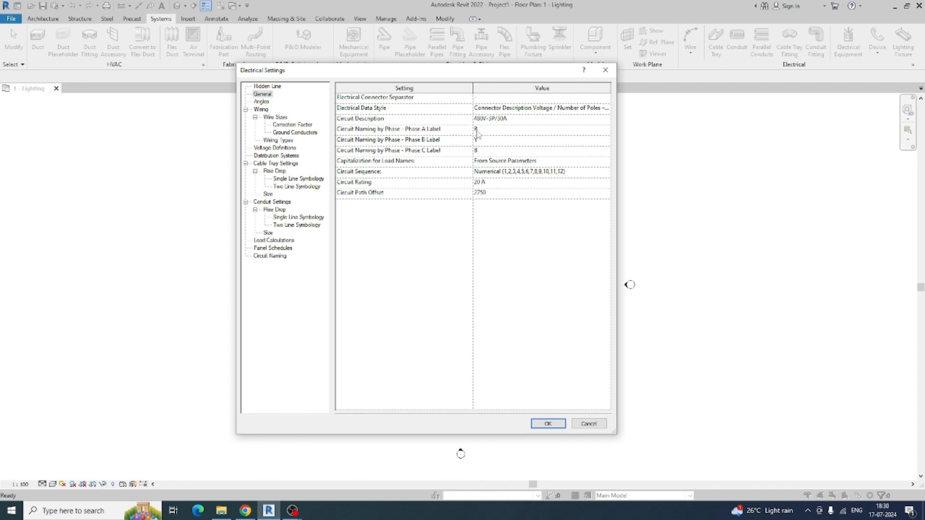
Review the wire correction factors, ground conductors, wiring types and each row of the voltage definitions.
click(289, 125)
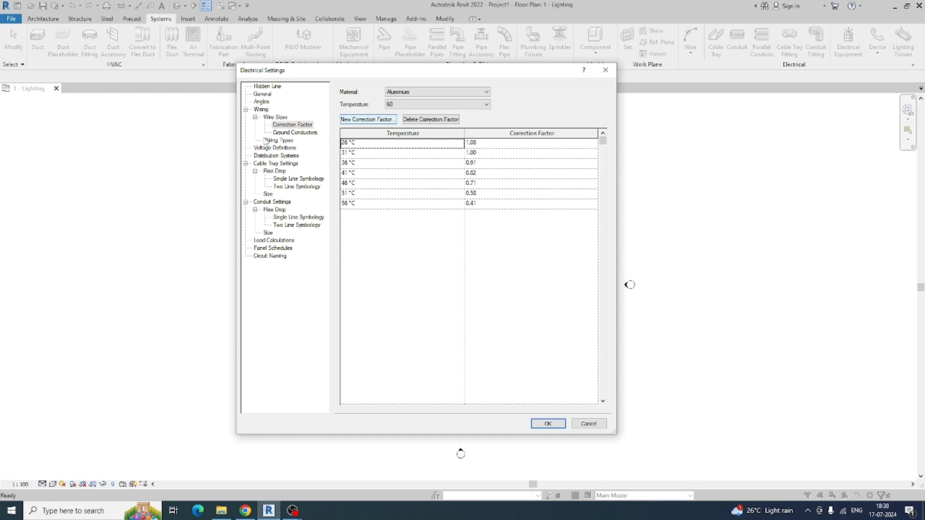
click(289, 133)
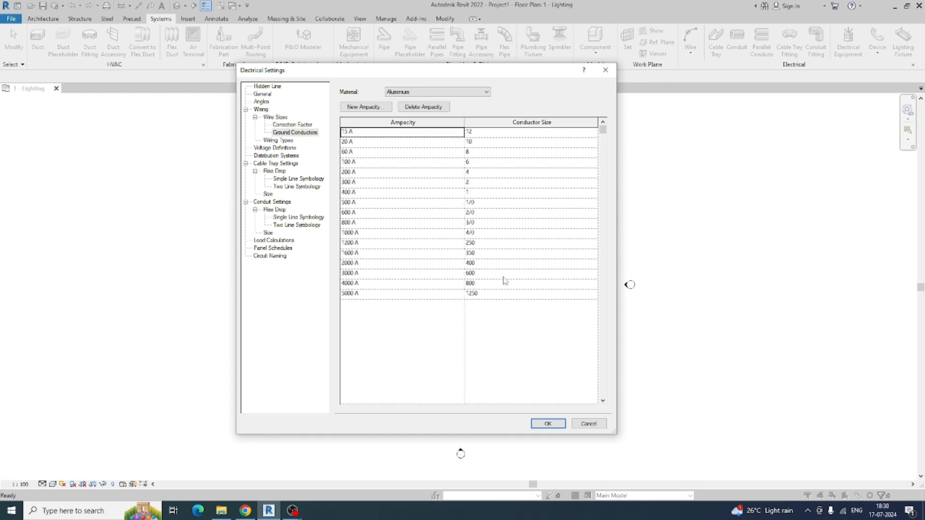
click(284, 141)
click(278, 150)
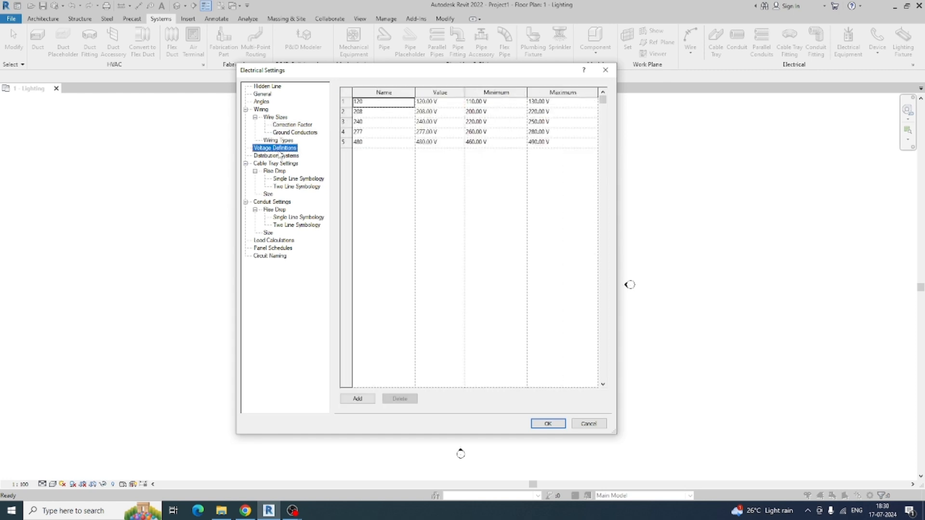
click(352, 101)
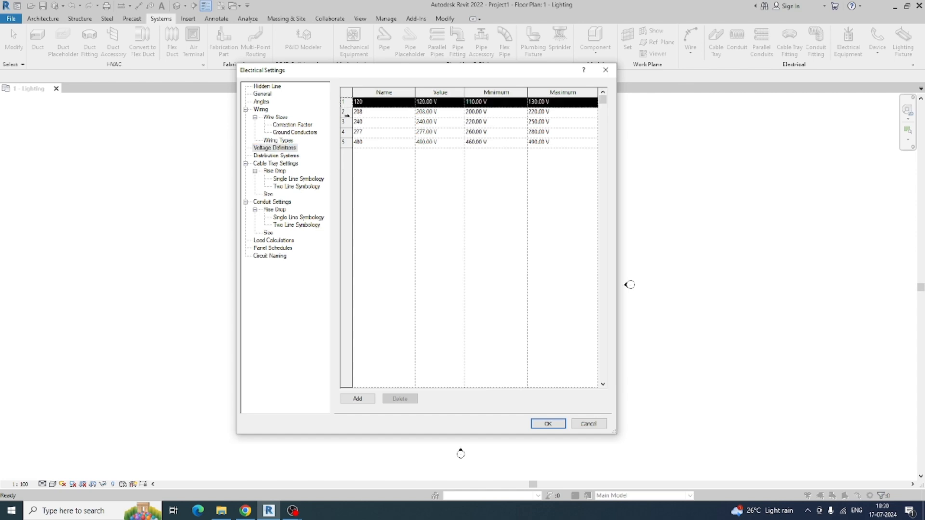
key(Down)
key(Down)
key(Down)
key(Down)
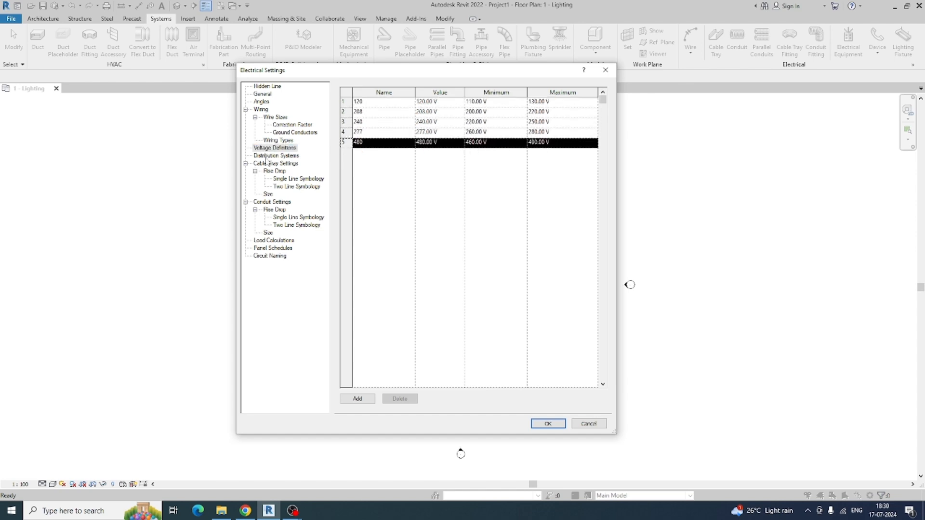
Examine each distribution system and the cable tray, conduit and panel schedule settings.
click(267, 156)
click(353, 101)
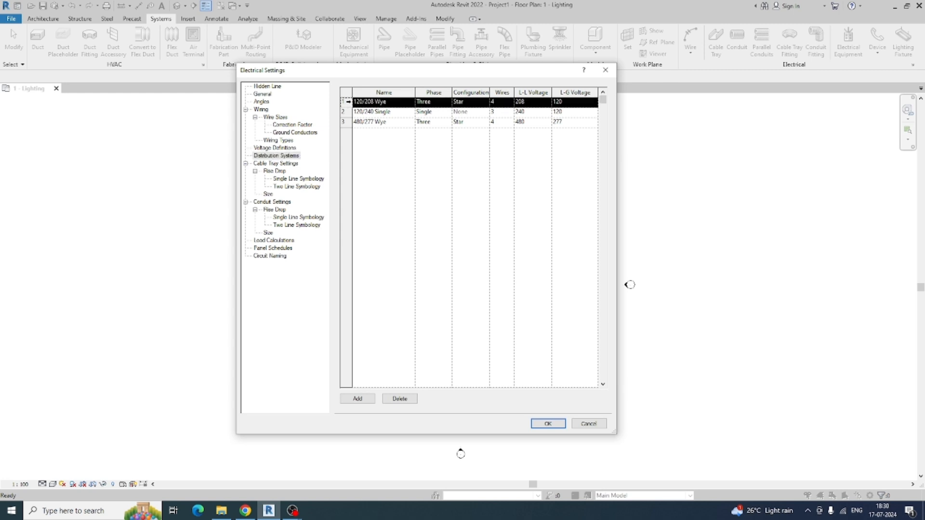
click(347, 113)
click(346, 123)
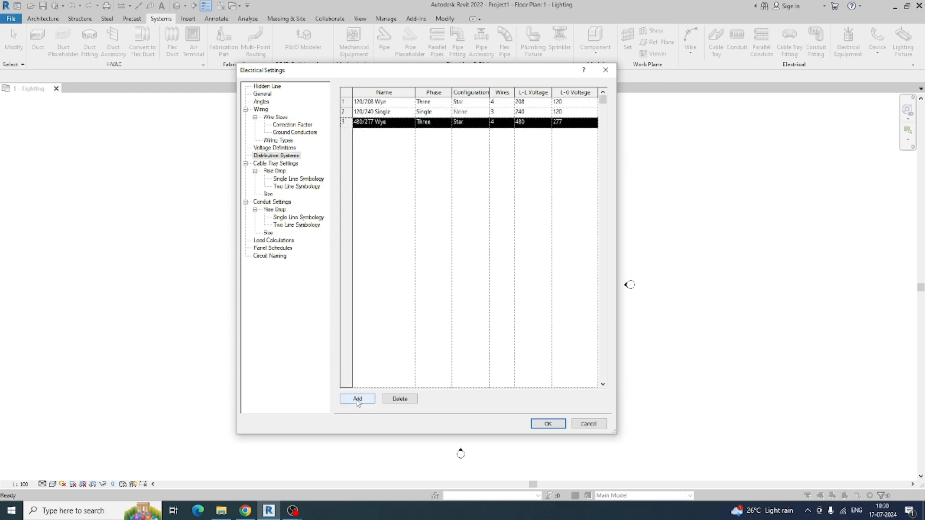
click(281, 165)
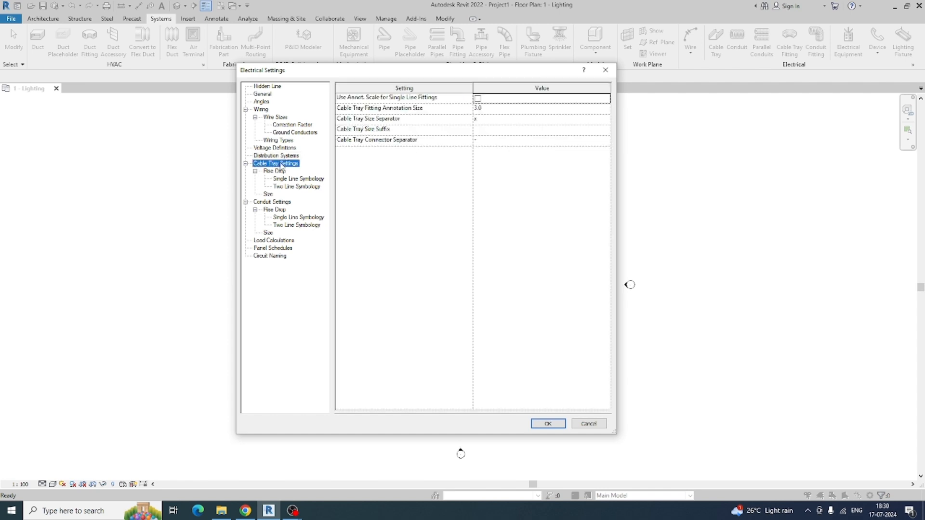
click(296, 179)
click(283, 218)
click(275, 249)
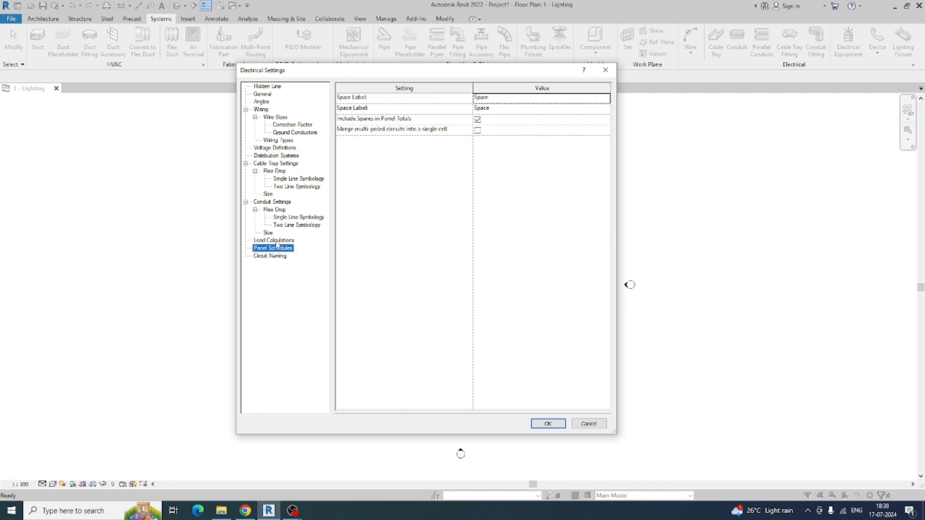
Recheck the general settings, distribution systems and voltage definitions, and accept the Electrical Settings.
click(264, 95)
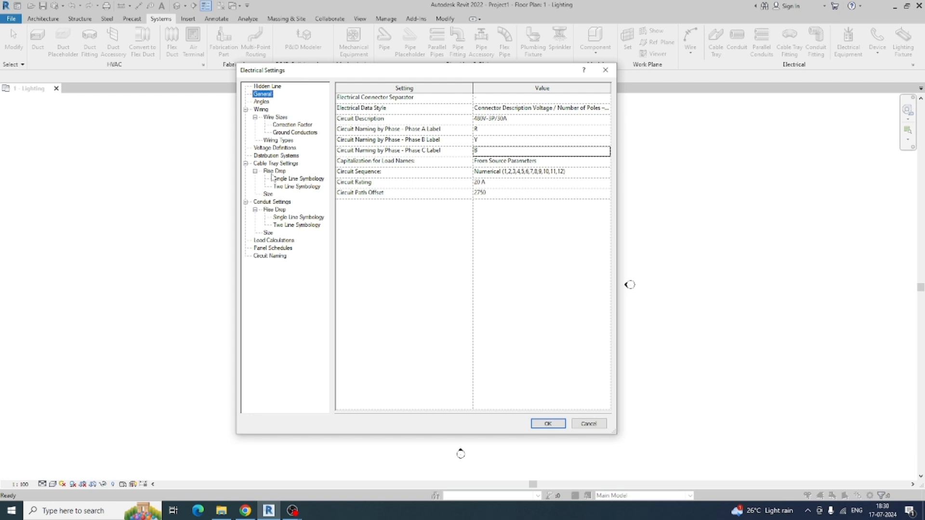
click(282, 156)
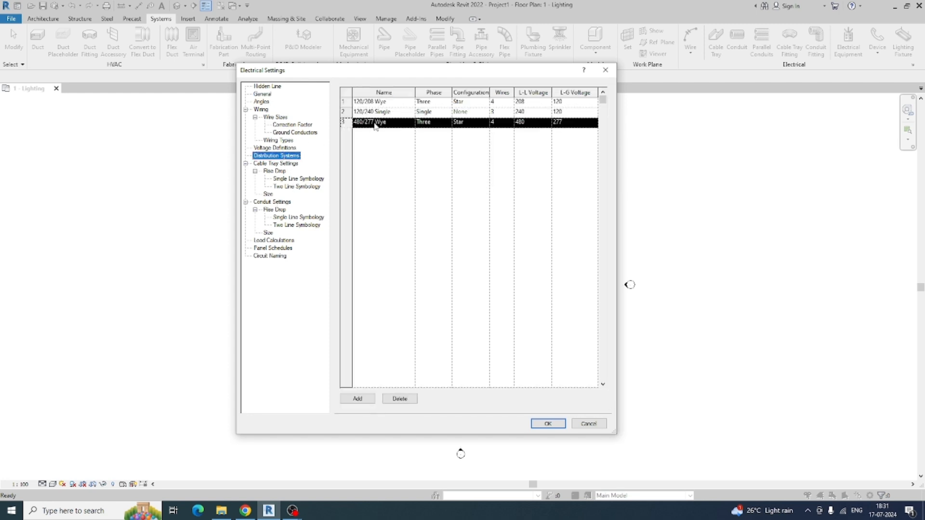
click(277, 148)
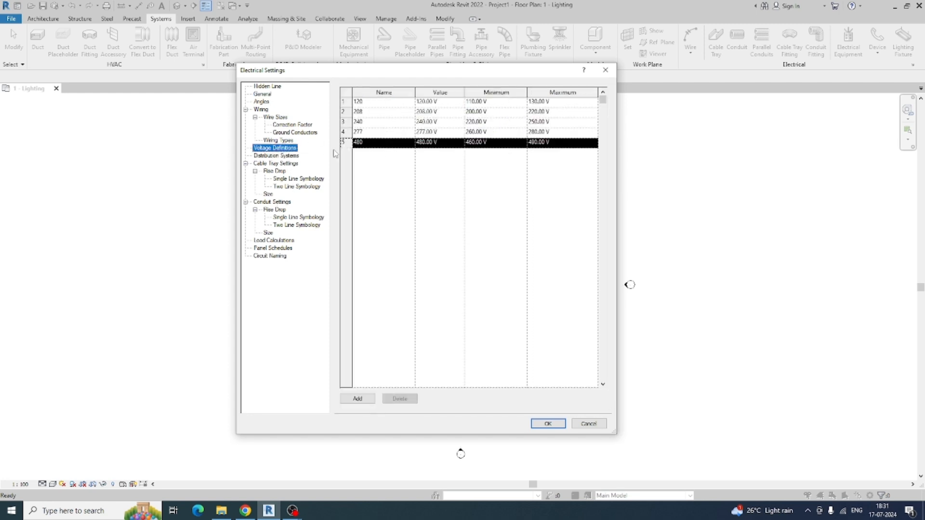
click(286, 157)
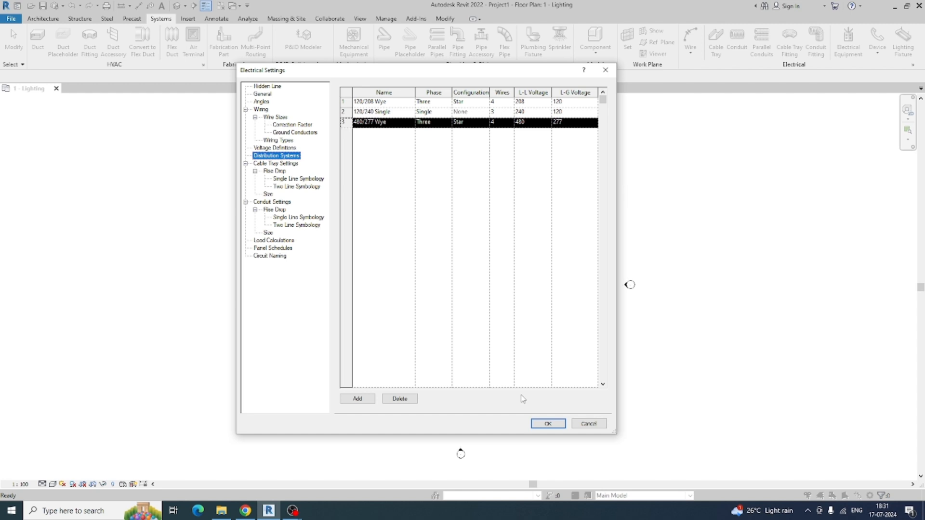
click(548, 424)
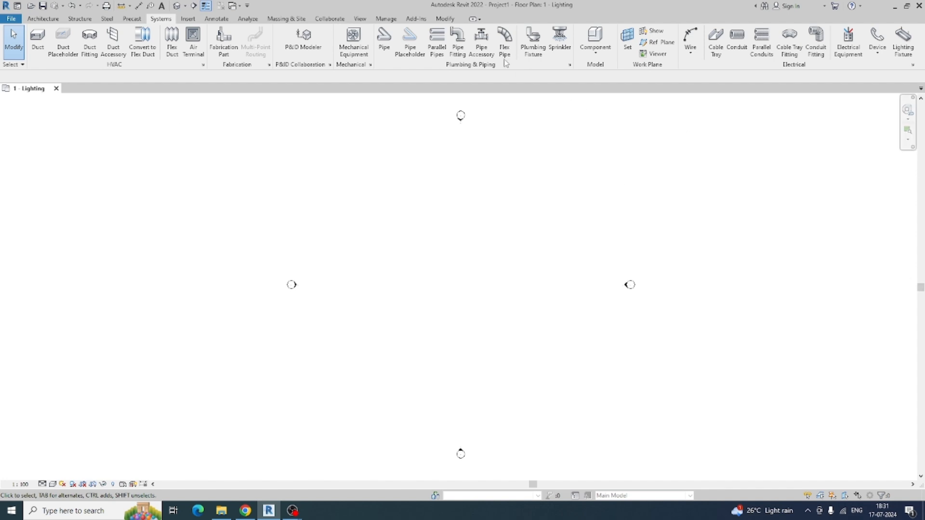
Show the Project Browser again.
click(361, 19)
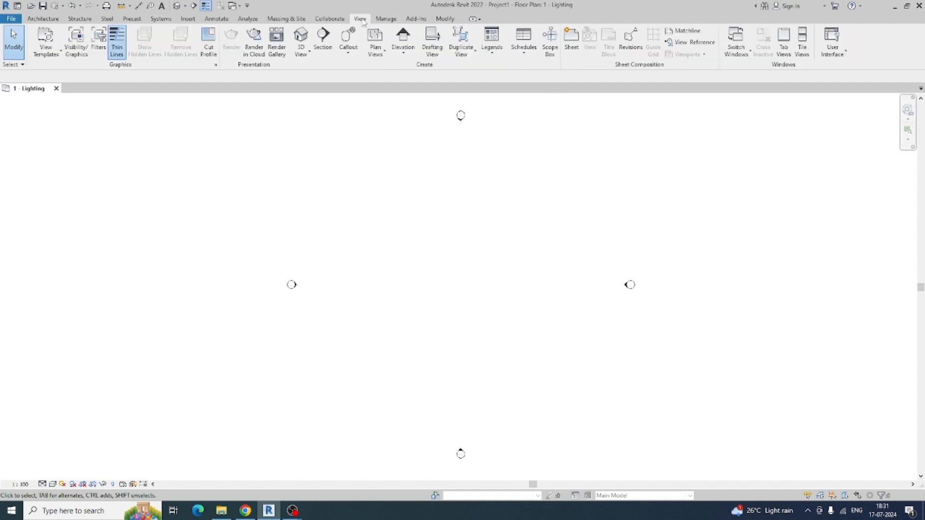
click(846, 55)
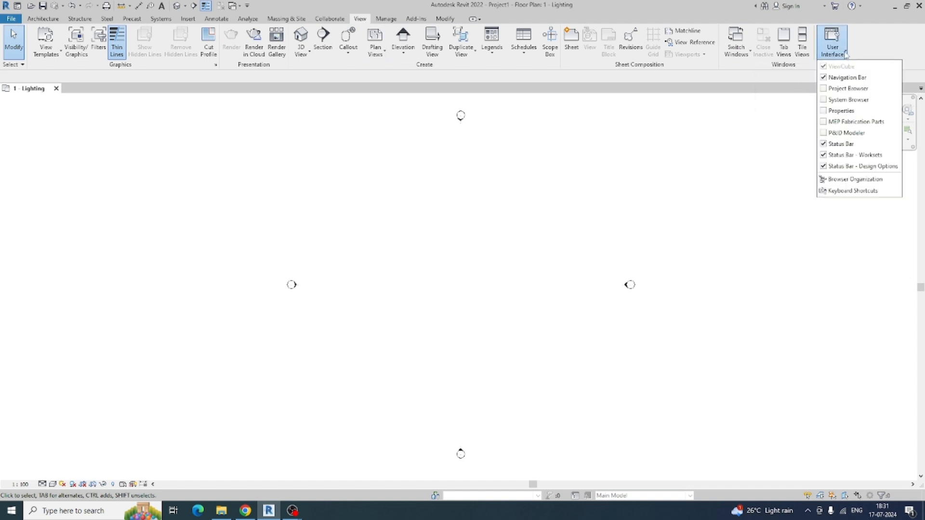
click(824, 89)
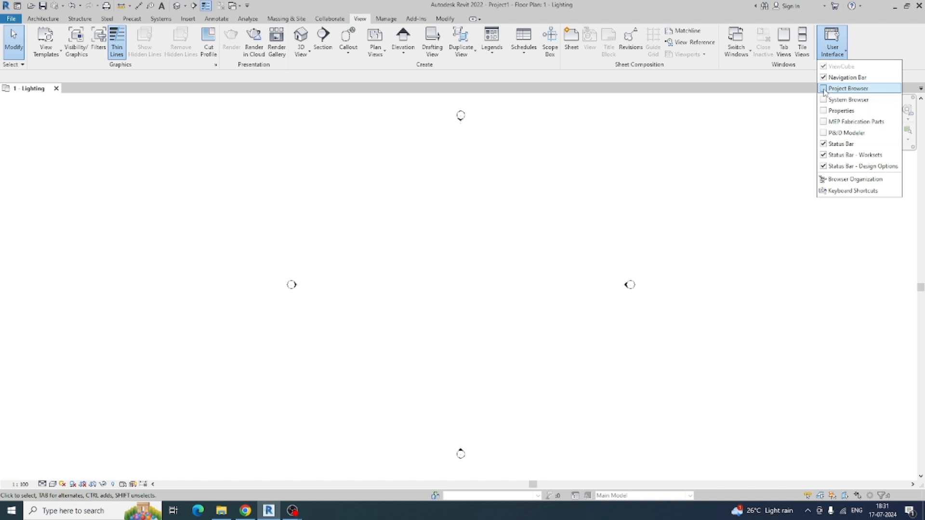
Collapse the Electrical, Mechanical and Plumbing view groups and expand the Families category list in the Project Browser.
click(762, 98)
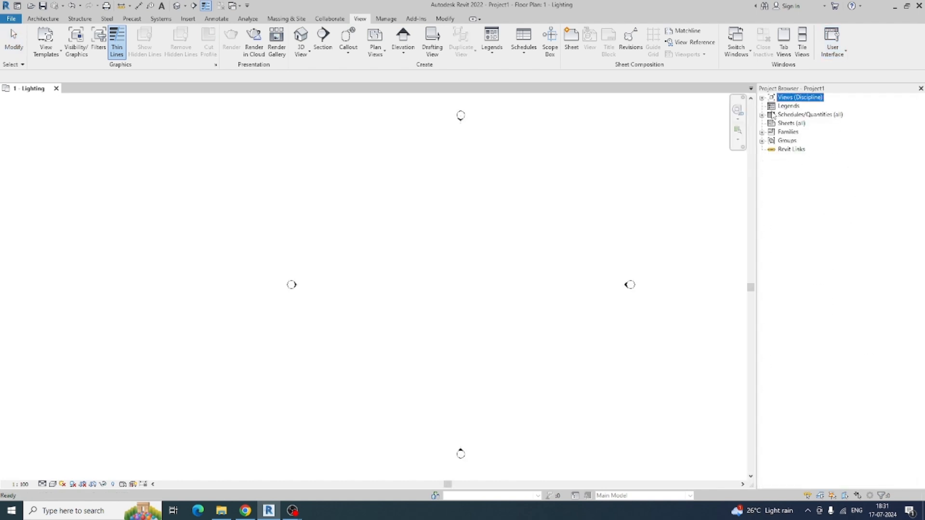
click(762, 99)
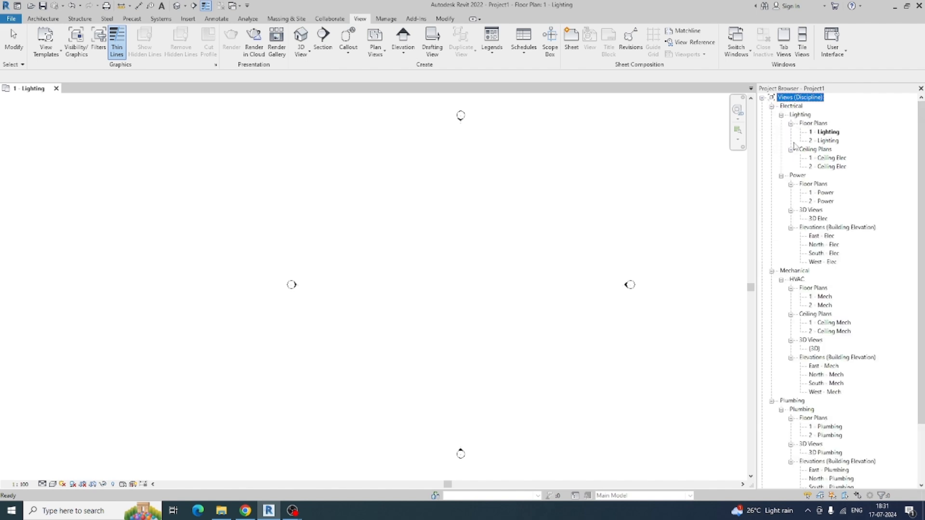
click(772, 107)
click(772, 115)
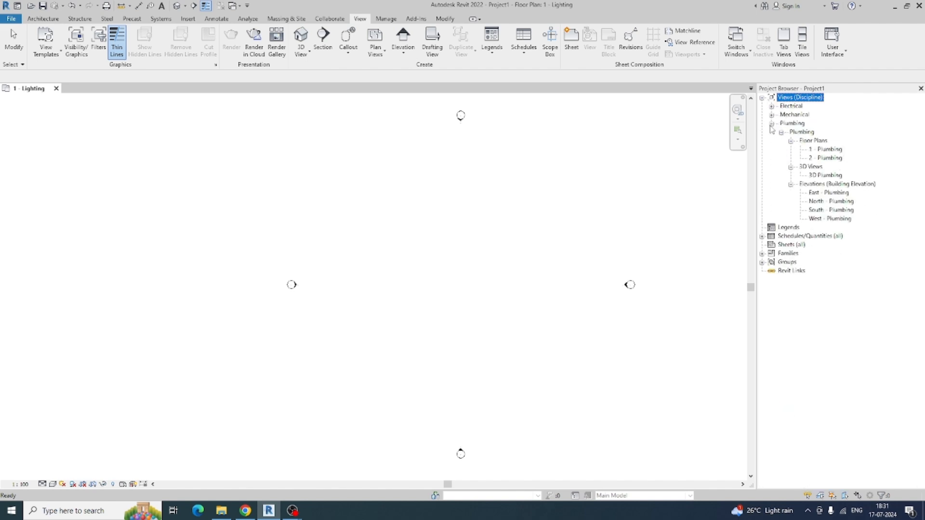
click(771, 123)
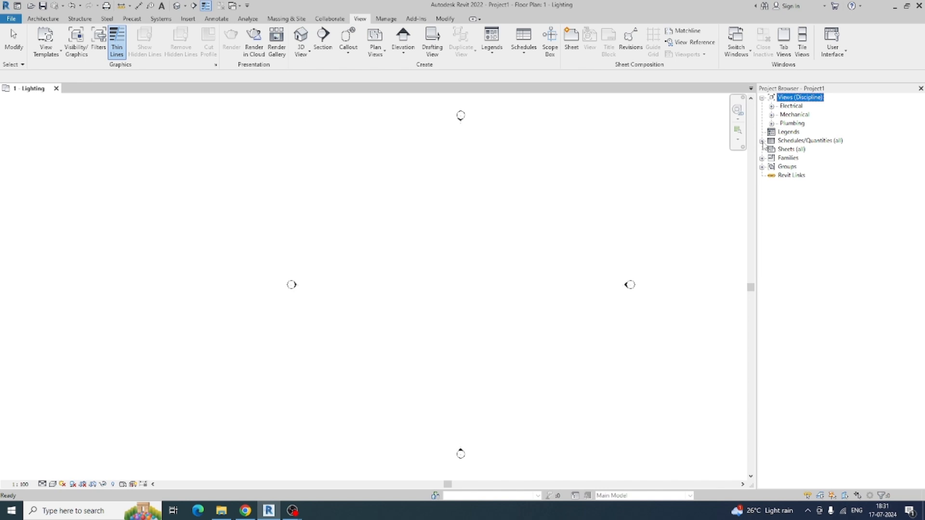
click(762, 159)
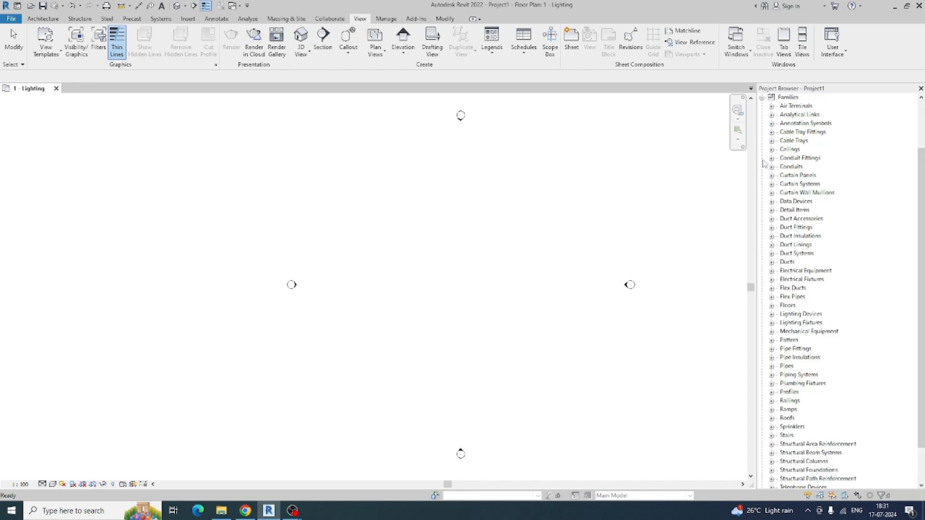
Collapse the Families list, review the Lighting and Power view groups under Electrical, and collapse both.
click(762, 98)
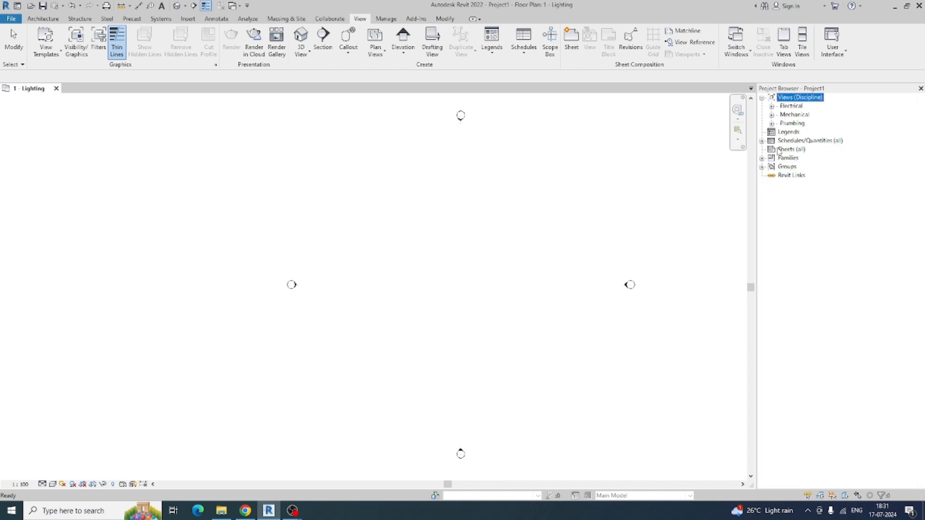
click(785, 150)
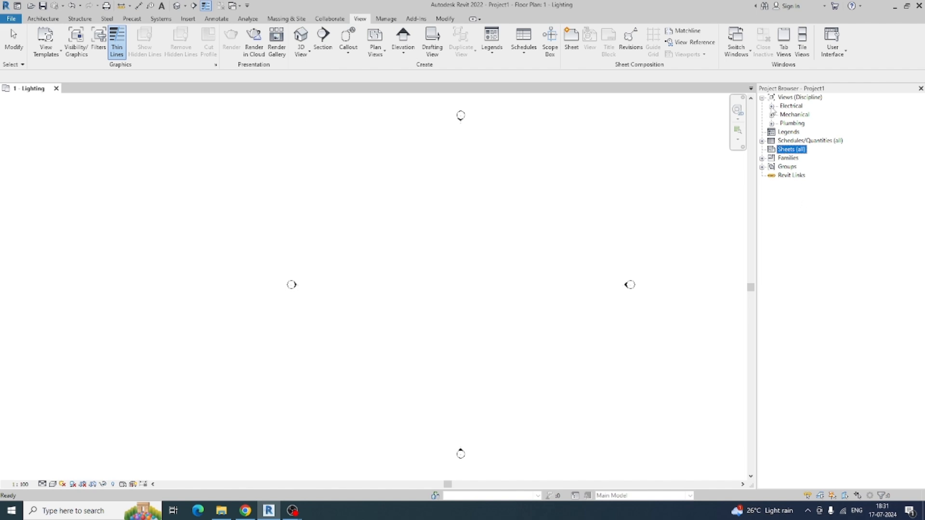
click(772, 106)
click(792, 107)
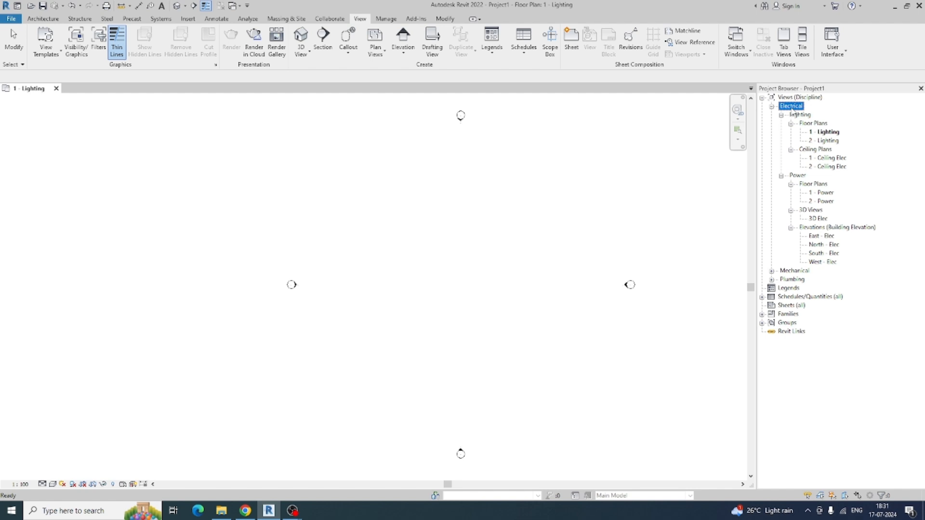
click(808, 116)
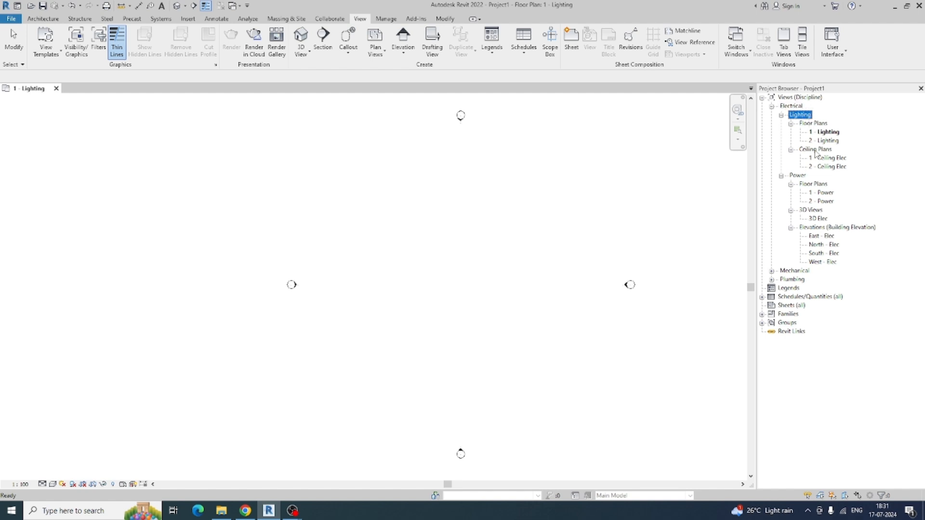
click(799, 178)
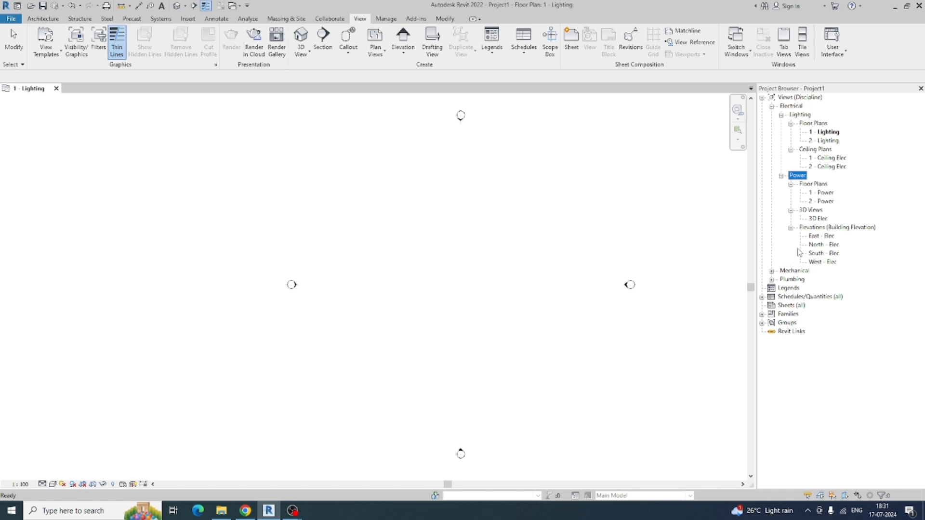
click(782, 176)
click(781, 115)
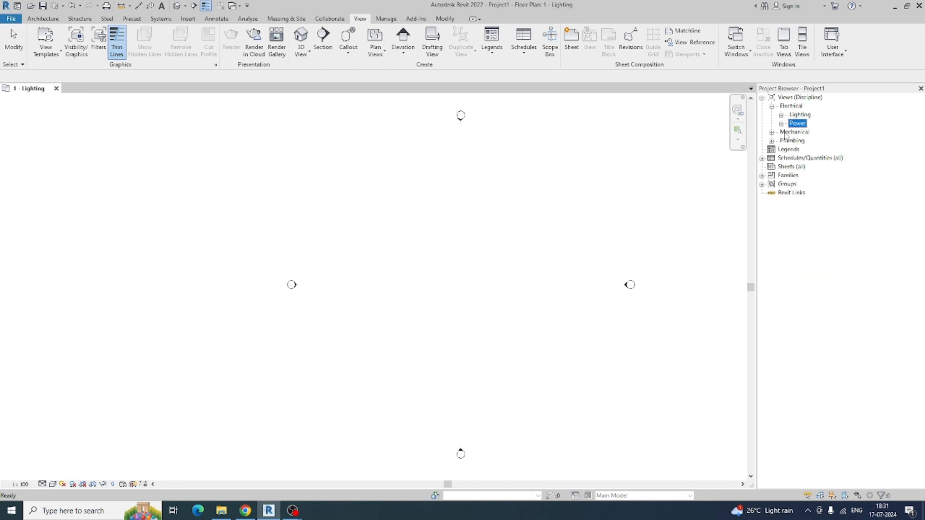
Review the HVAC views under the Mechanical discipline and collapse the HVAC group.
click(771, 132)
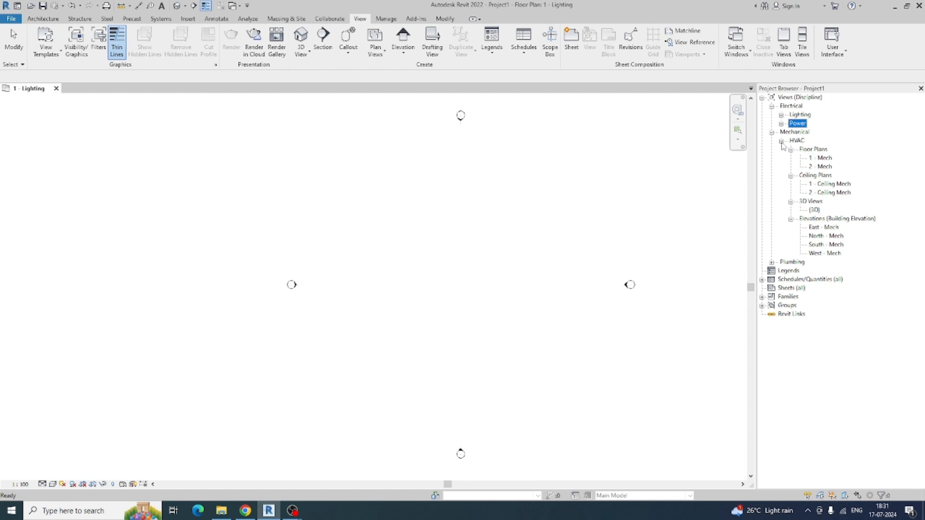
click(782, 141)
click(797, 141)
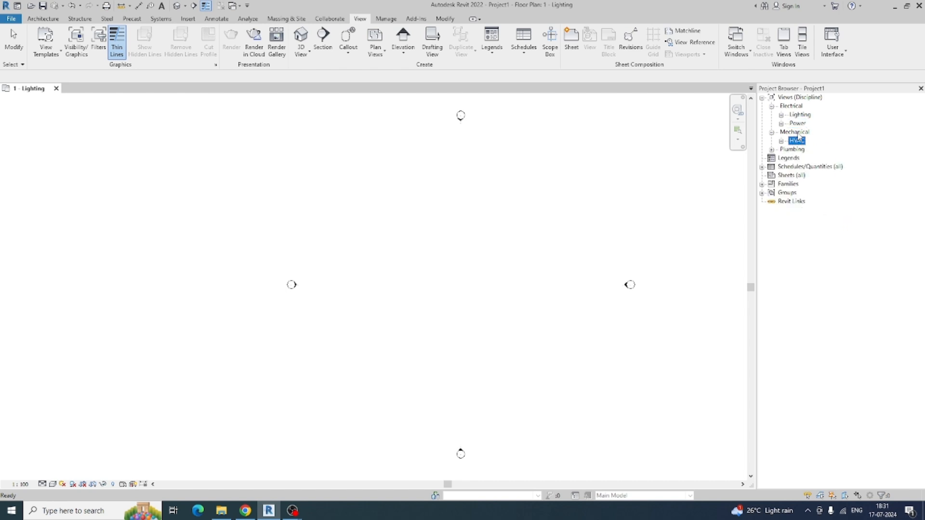
click(795, 132)
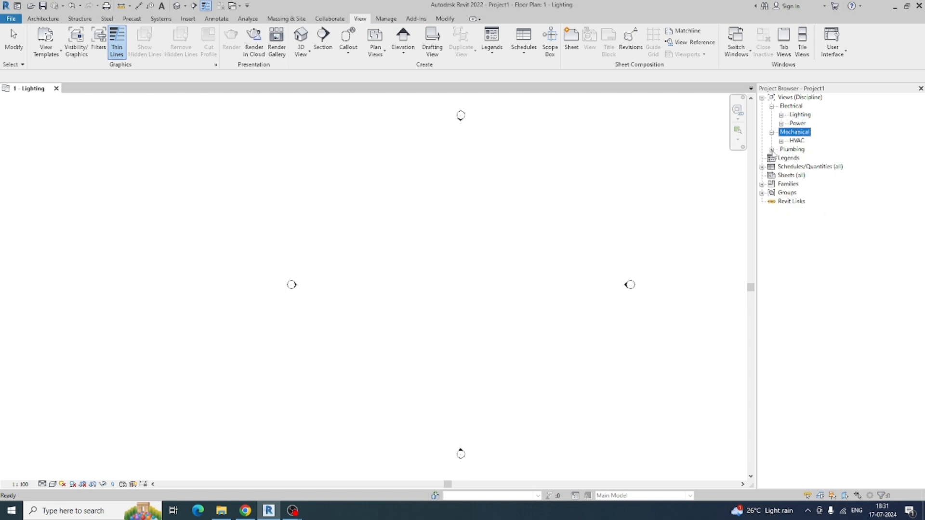
Review the Plumbing discipline's subgroup, collapse Plumbing, and go back to the Power group under Electrical.
click(771, 149)
click(795, 151)
click(781, 158)
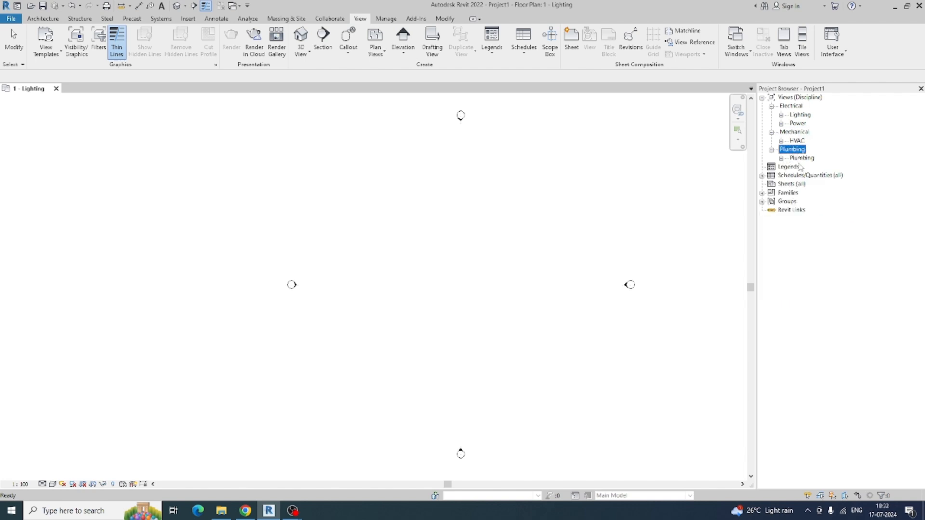
click(799, 159)
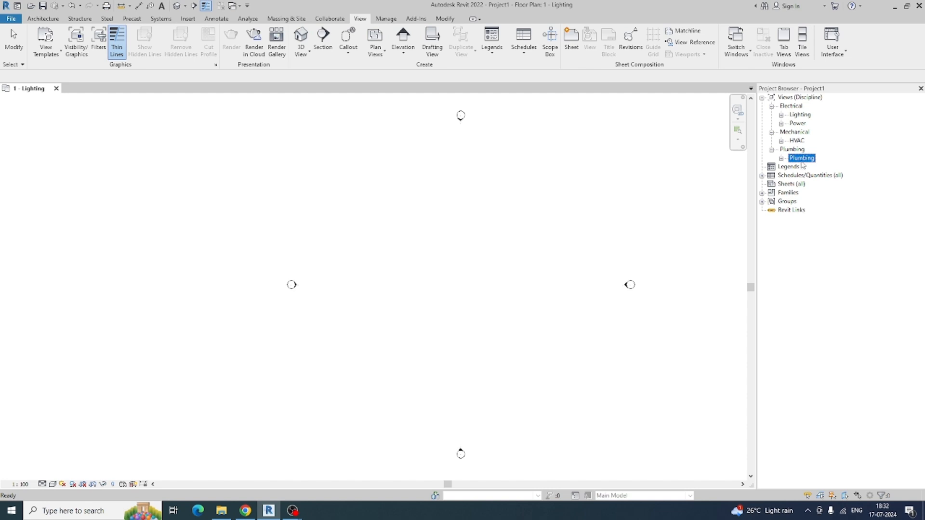
click(771, 150)
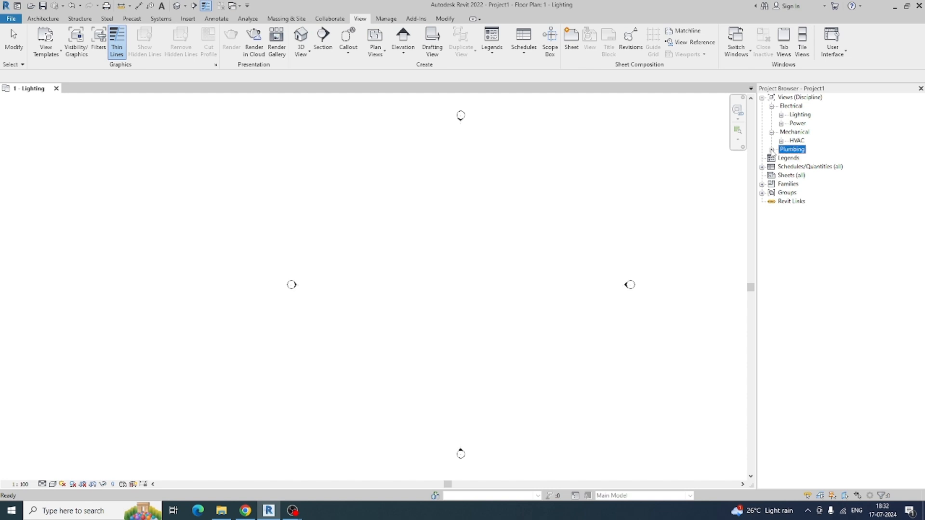
click(789, 106)
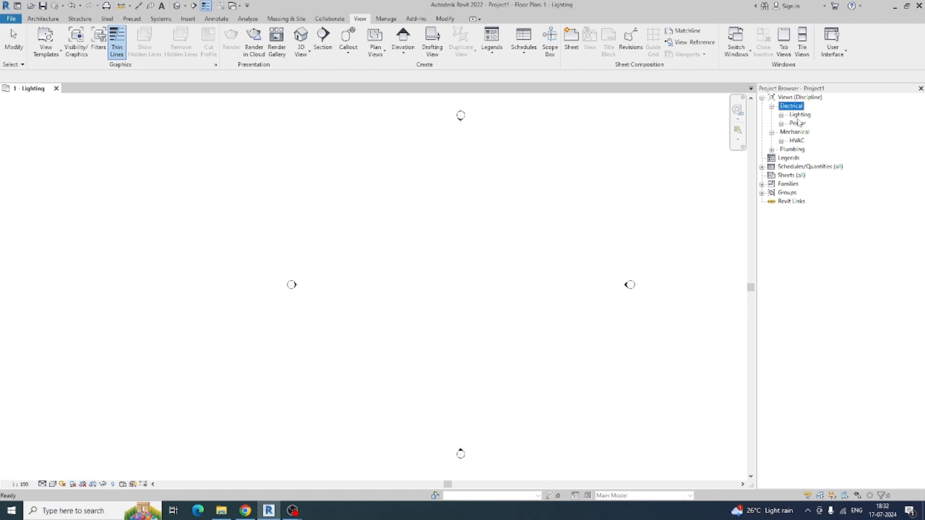
click(797, 124)
Show the Properties palette and check that it is enabled among the user interface elements.
click(843, 54)
click(823, 111)
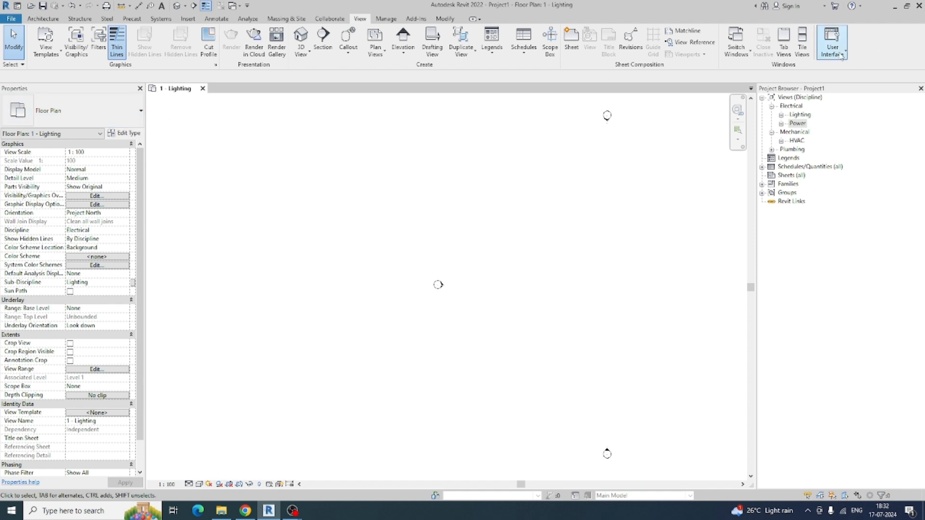
click(833, 48)
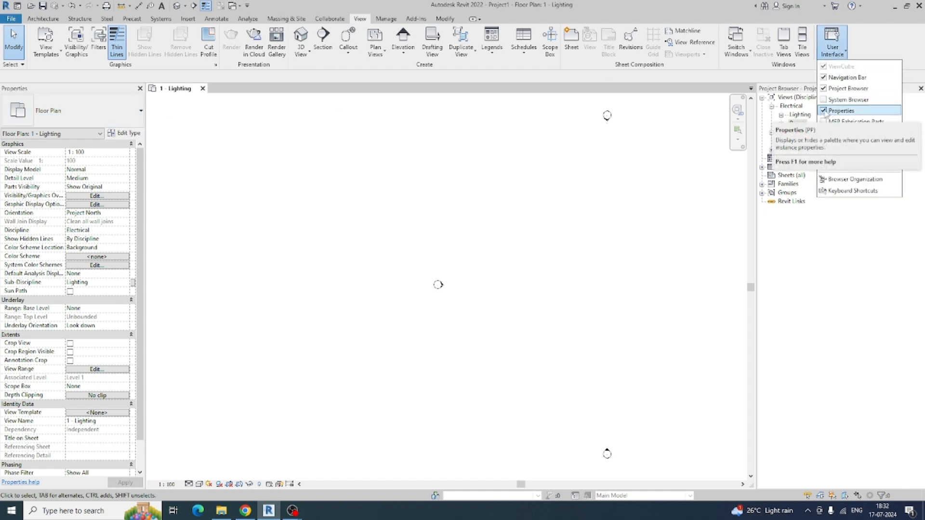
click(384, 197)
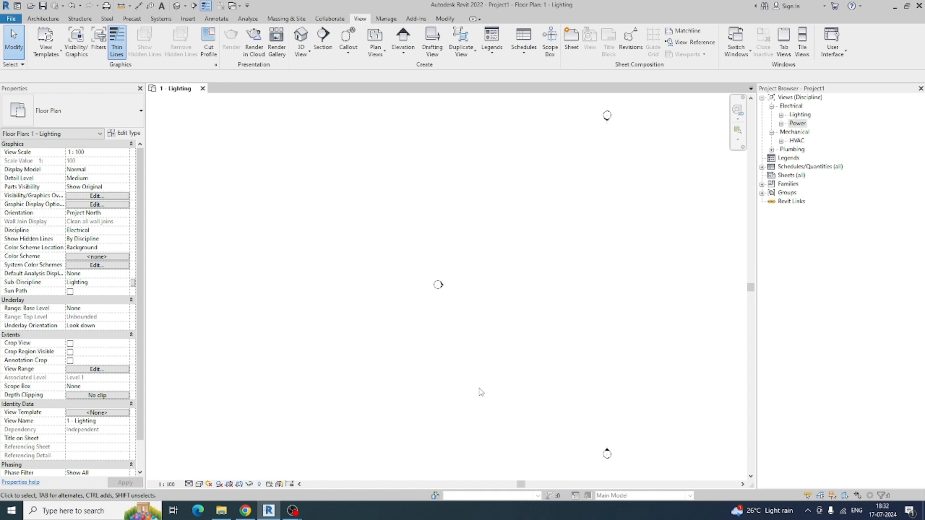
Expand the electrical Lighting and Power groups and open the South - Elec building elevation.
middle_click(326, 176)
middle_click(326, 177)
scroll(66, 239, down, 1)
scroll(59, 288, up, 1)
click(782, 116)
click(804, 175)
click(781, 176)
double_click(827, 254)
middle_drag(469, 296, 476, 276)
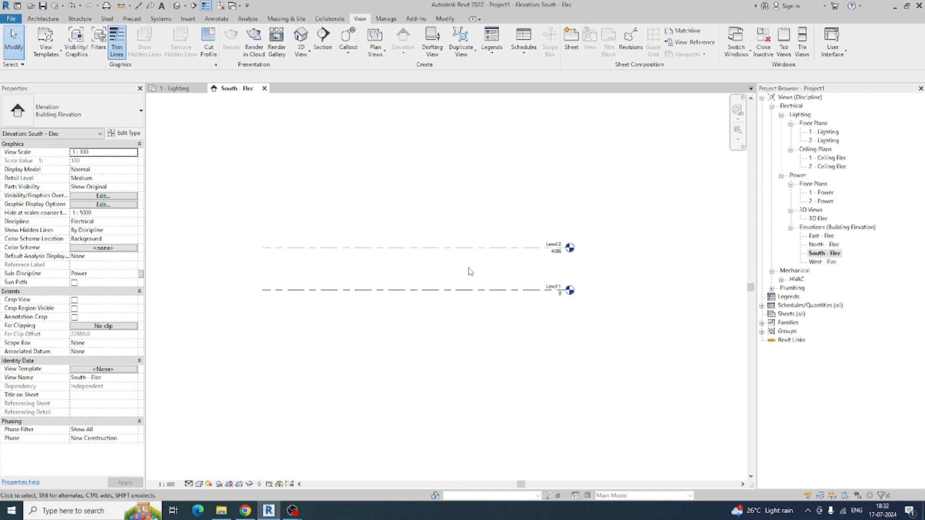
Return to the 1 - Lighting floor plan and enable worksharing with the worksets Shared Levels and Grids and Workset1.
click(171, 90)
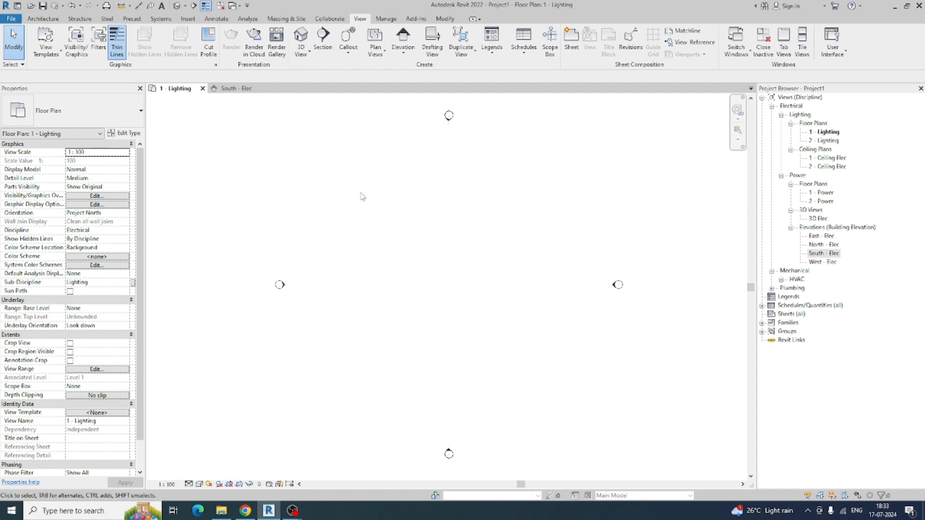
click(326, 19)
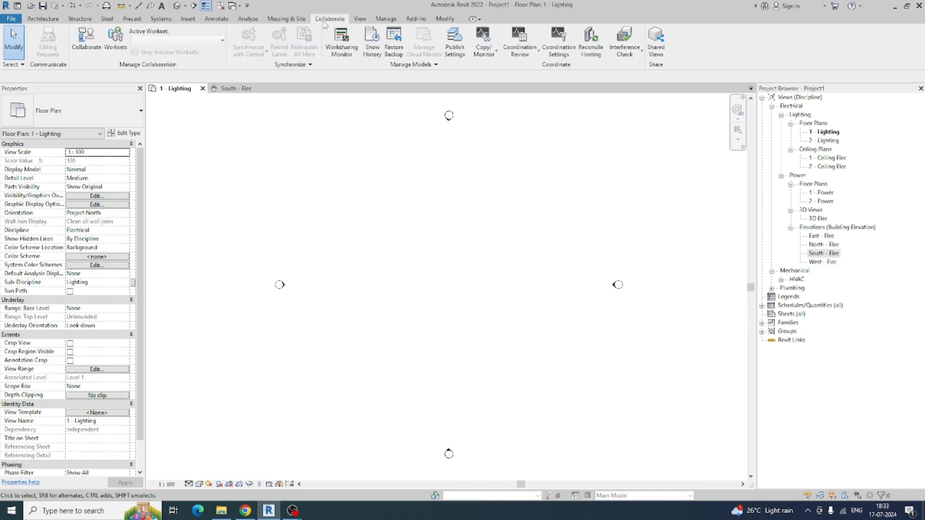
click(117, 42)
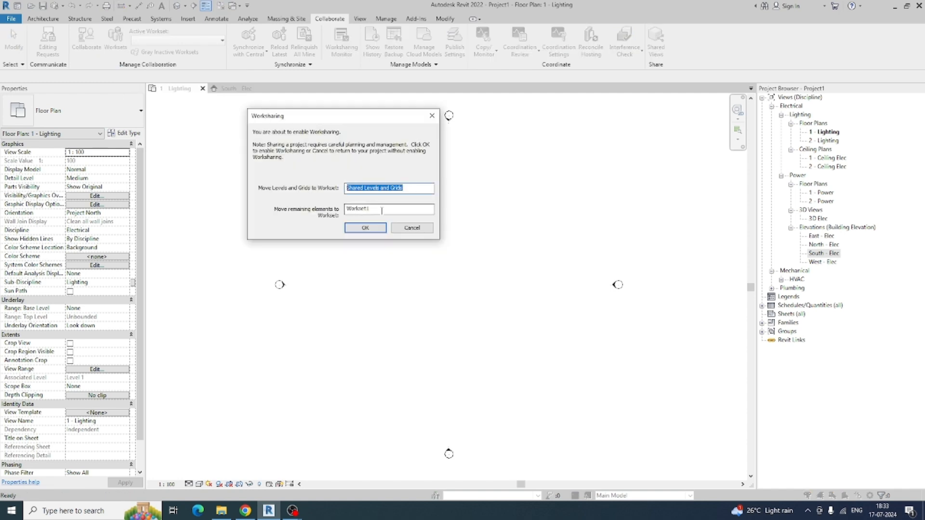
key(Tab)
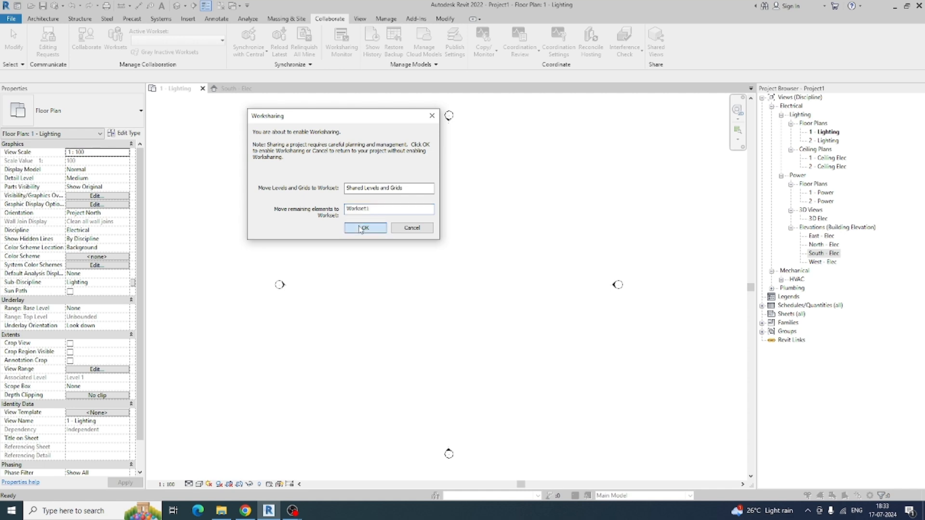
click(368, 228)
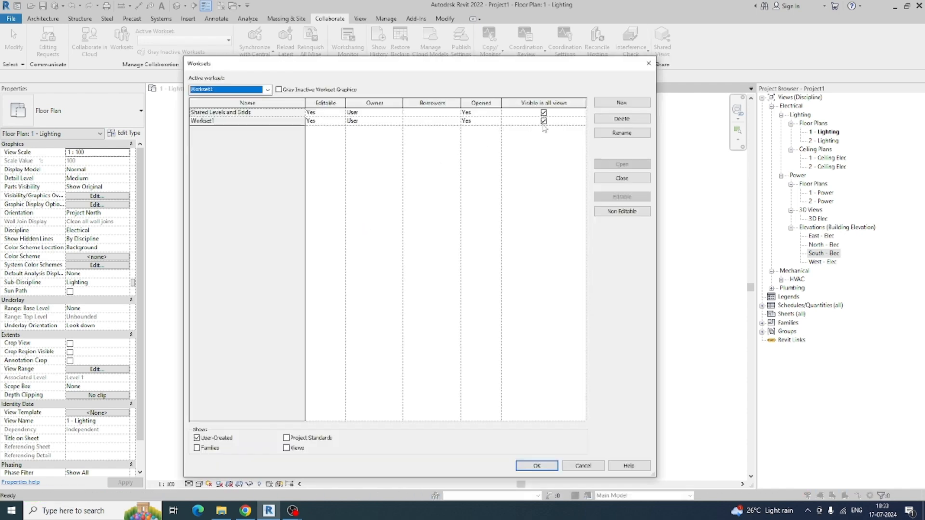
Rename the workset Workset1 as Link_Arc.
click(217, 123)
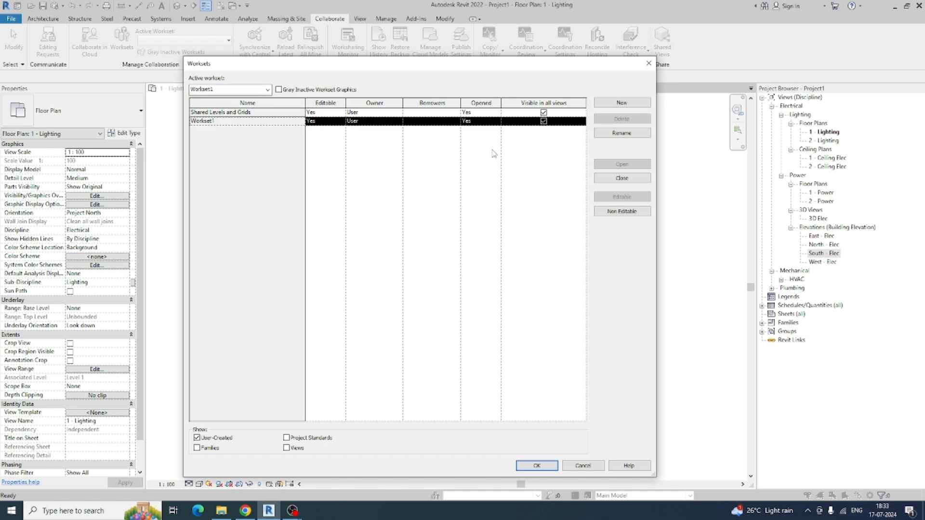
click(622, 133)
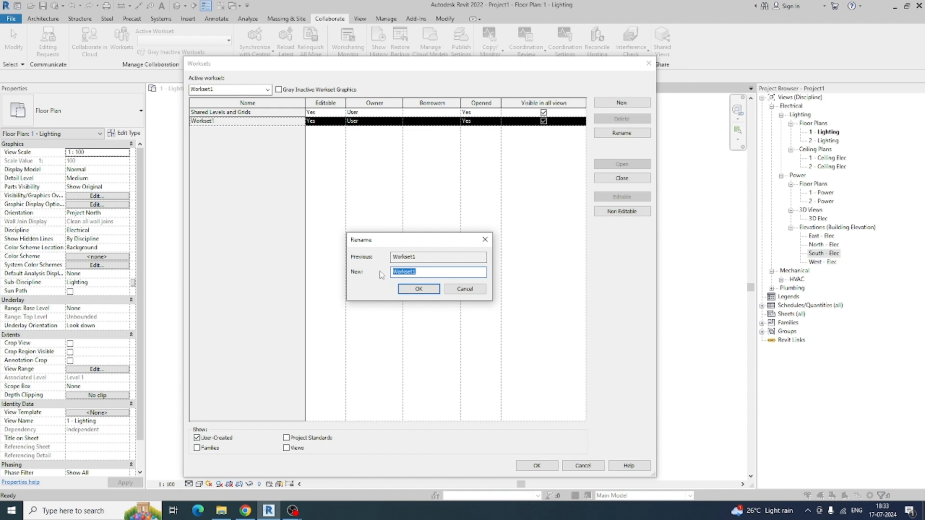
key(BackSpace)
text(Link_Arc)
click(418, 290)
Create two new worksets named Link_Struc and Link_CAD, both visible in all views.
click(598, 106)
text(S)
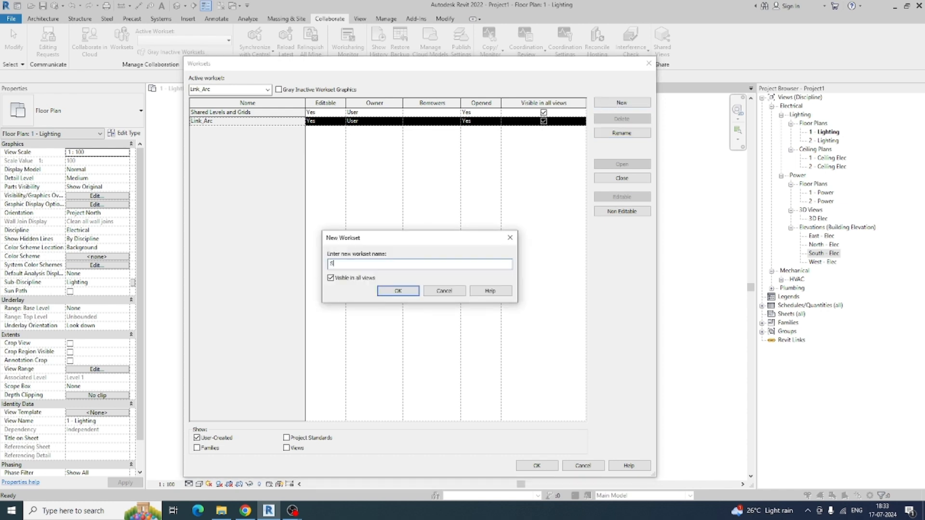
key(BackSpace)
text(Link_Struc)
click(398, 291)
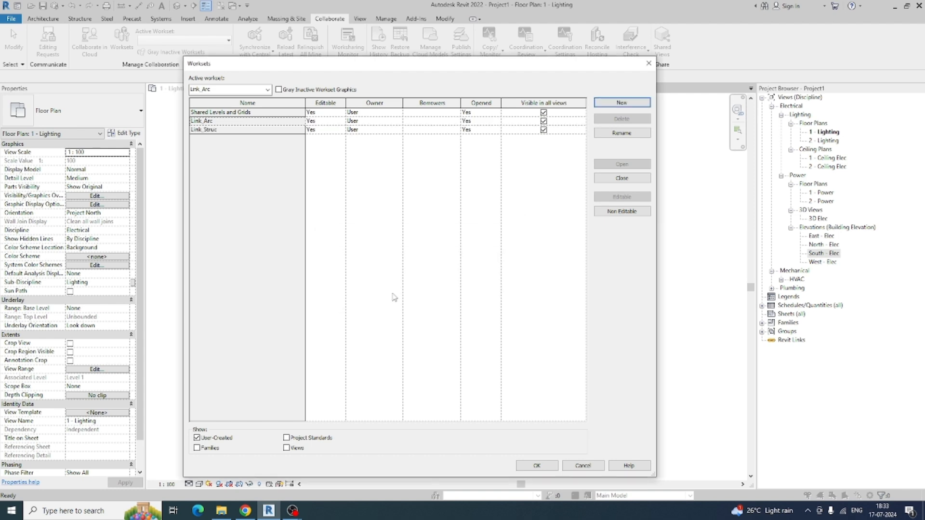
click(621, 104)
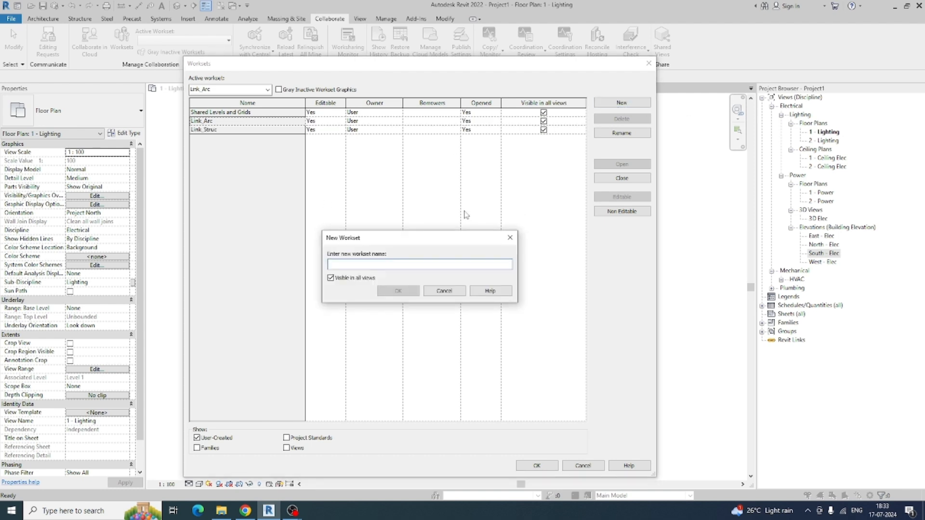
text(Link_CAD)
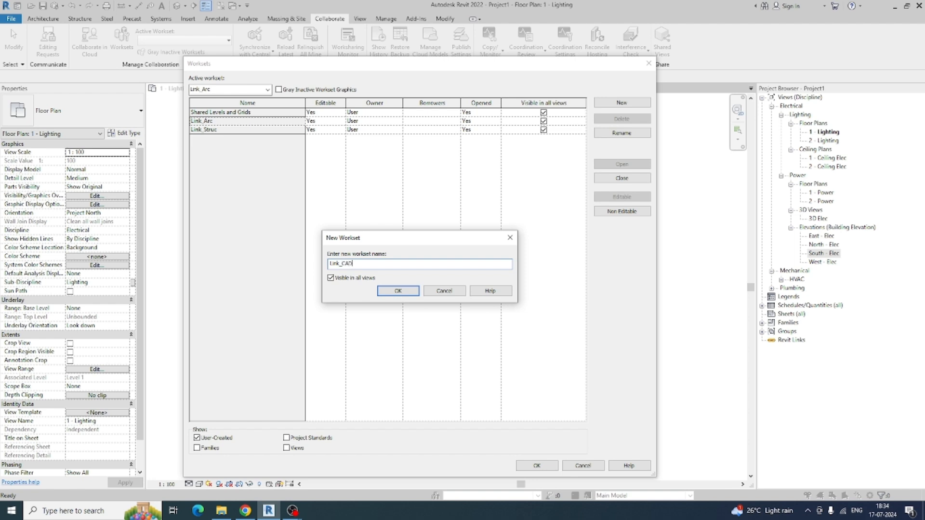
click(398, 291)
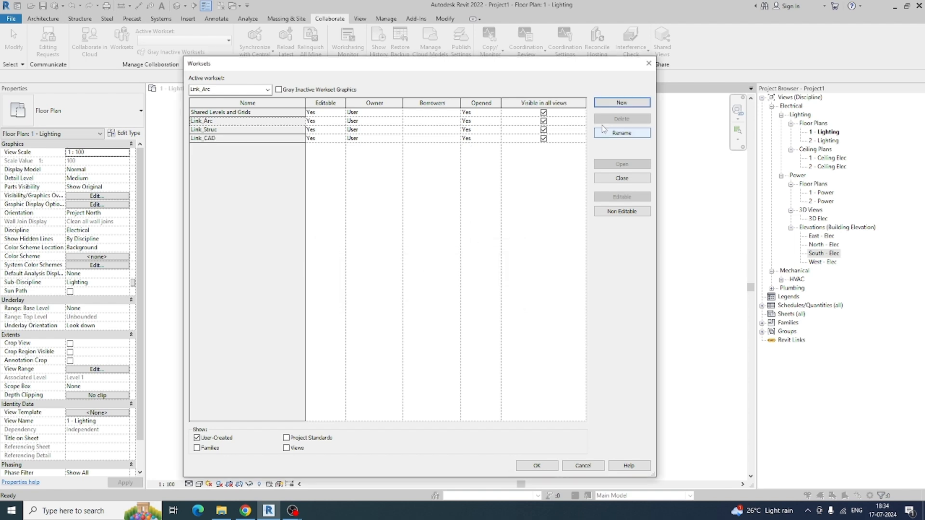
Create two new worksets named Electrical_Lighting and Electrical_Power, both visible in all views.
click(616, 106)
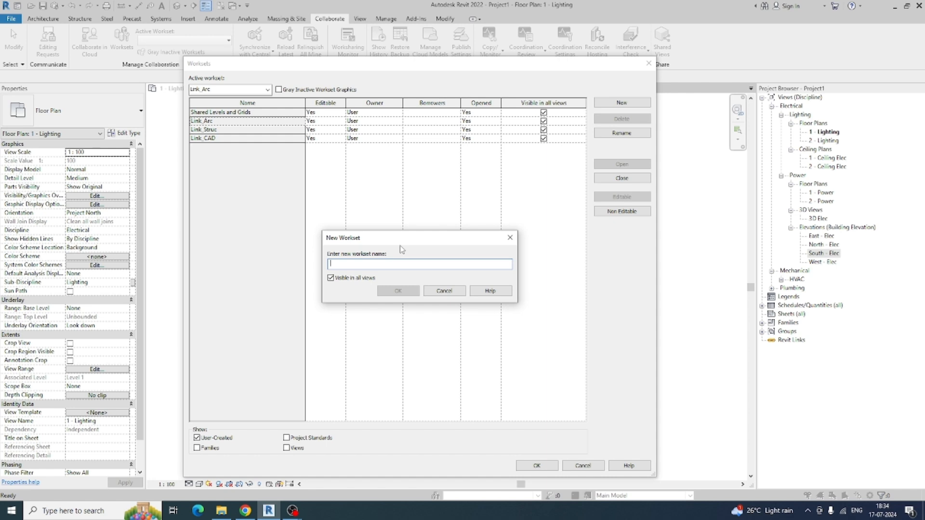
text(e)
key(BackSpace)
text(Electrical_Lighting)
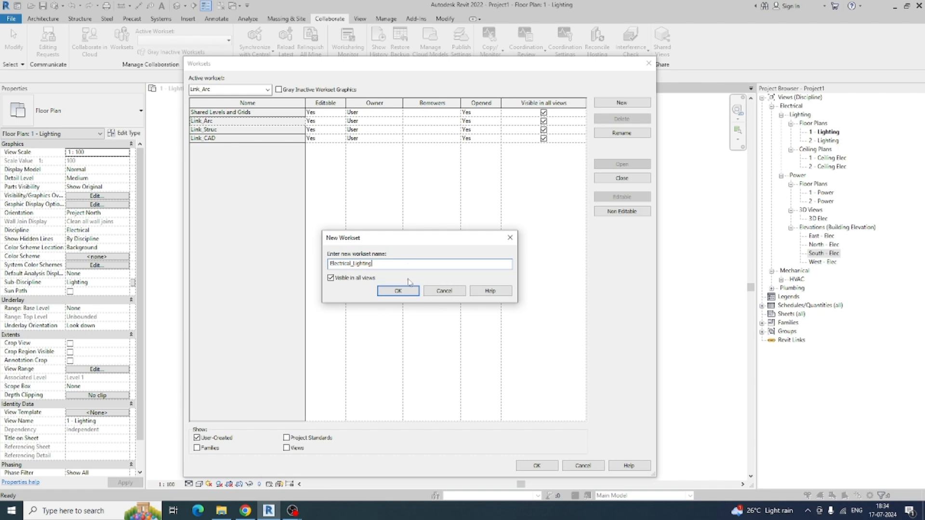
click(398, 291)
click(622, 103)
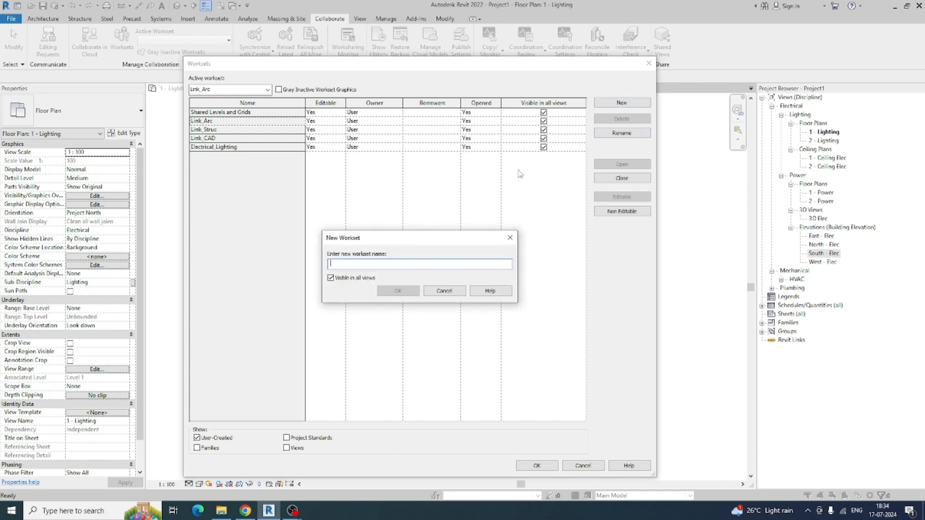
text(F)
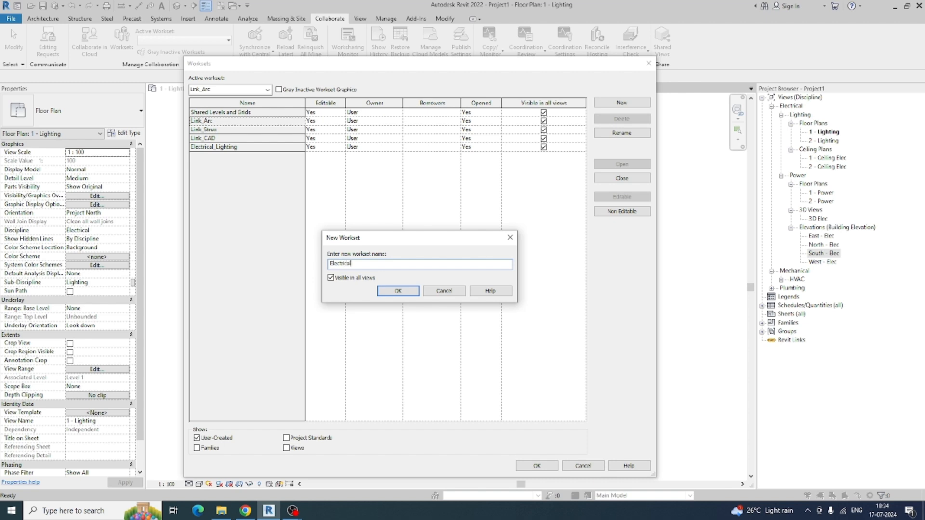
text(lectrical_Power)
click(398, 291)
Create two new worksets named Electrical_Fire Alarm and Electrical_Containmnet, both visible in all views.
click(622, 103)
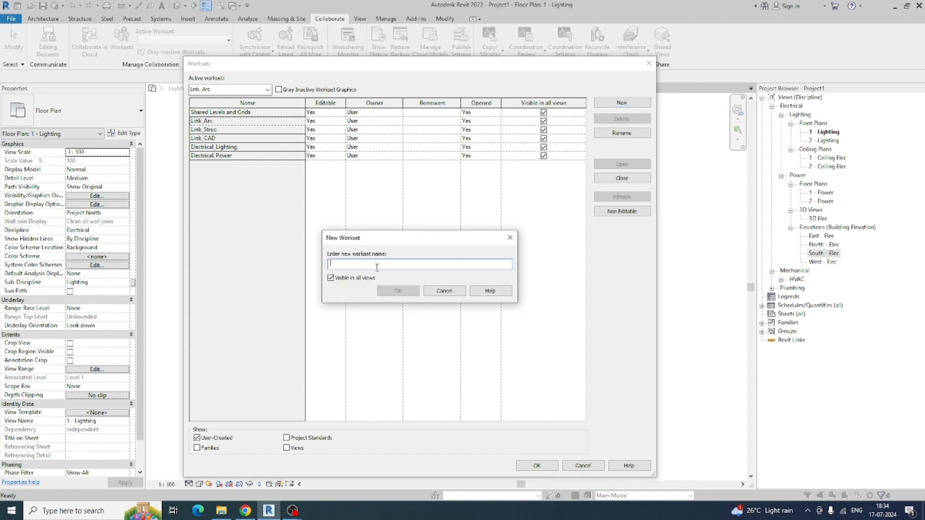
text(Fi)
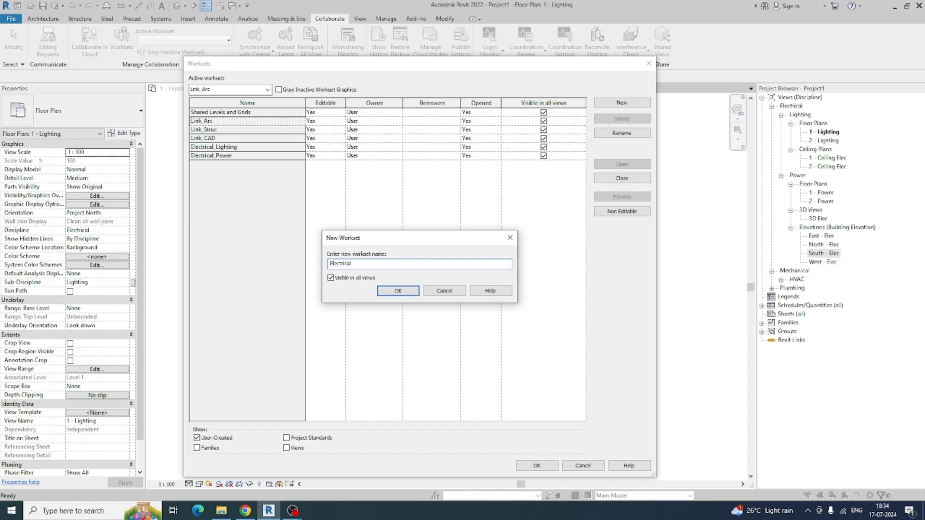
text(re Alarm)
click(394, 291)
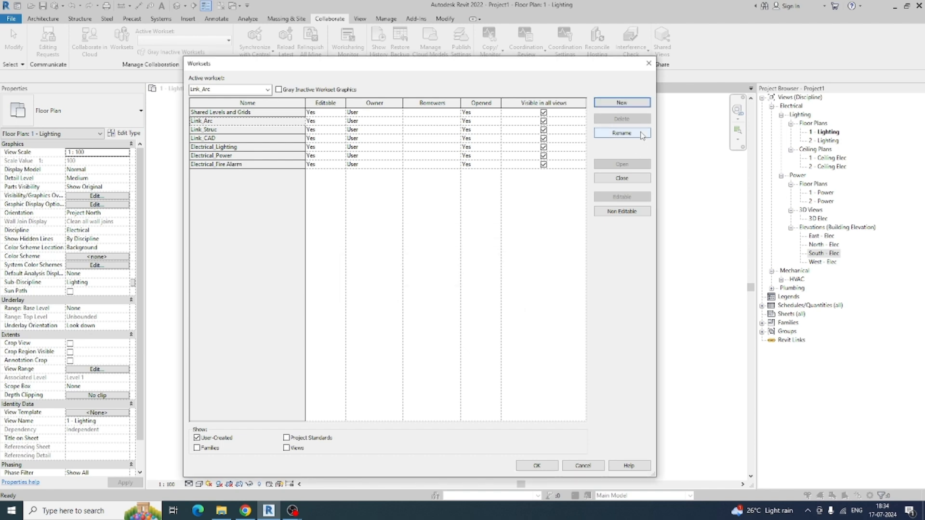
click(628, 105)
text(E)
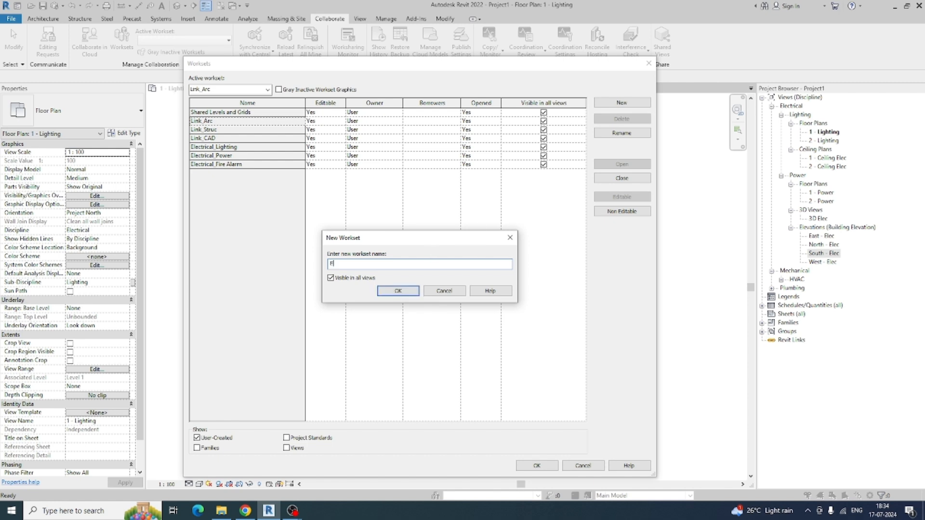
text(lectric)
text(al_Contain)
text(mnet)
click(397, 293)
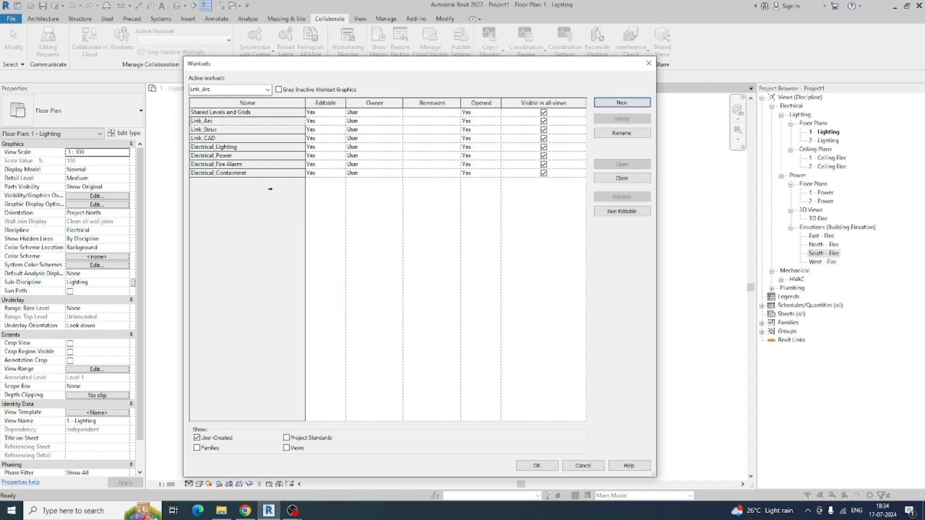
Create a workset named Electrical_ELV, visible in all views, and accept the worksets while keeping Link_Arc as the active workset.
click(624, 104)
text(Electrical_ELV)
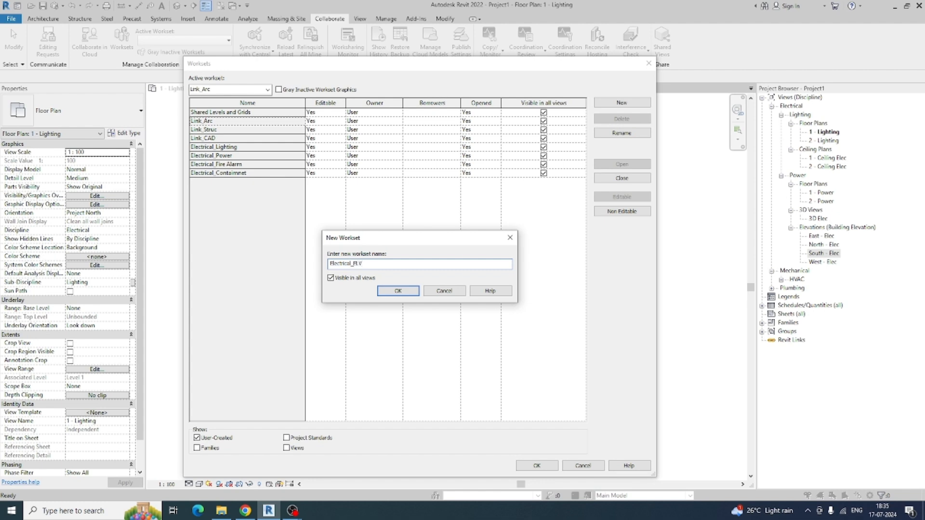
click(398, 291)
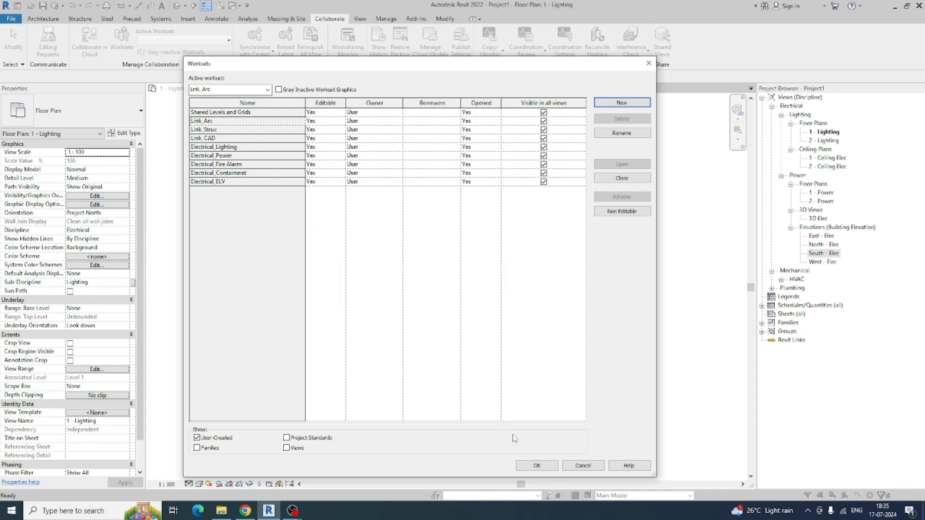
click(532, 466)
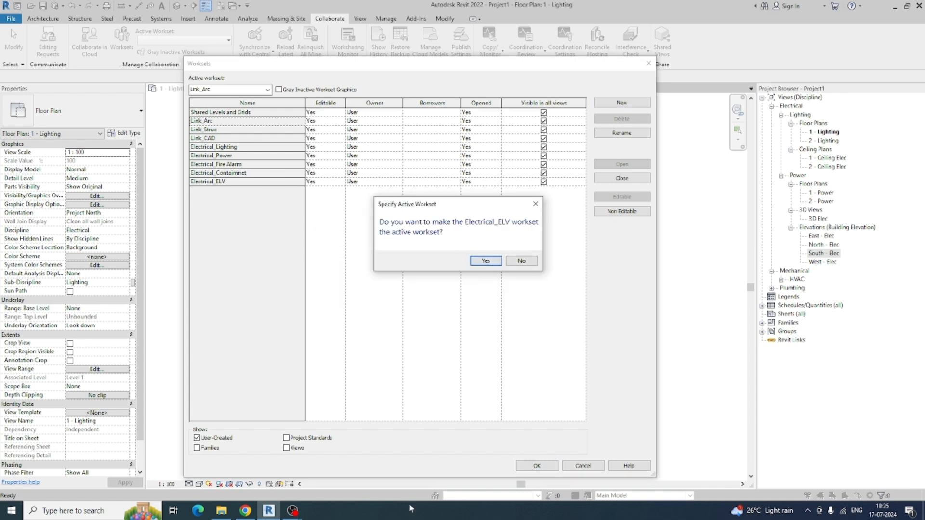
click(515, 262)
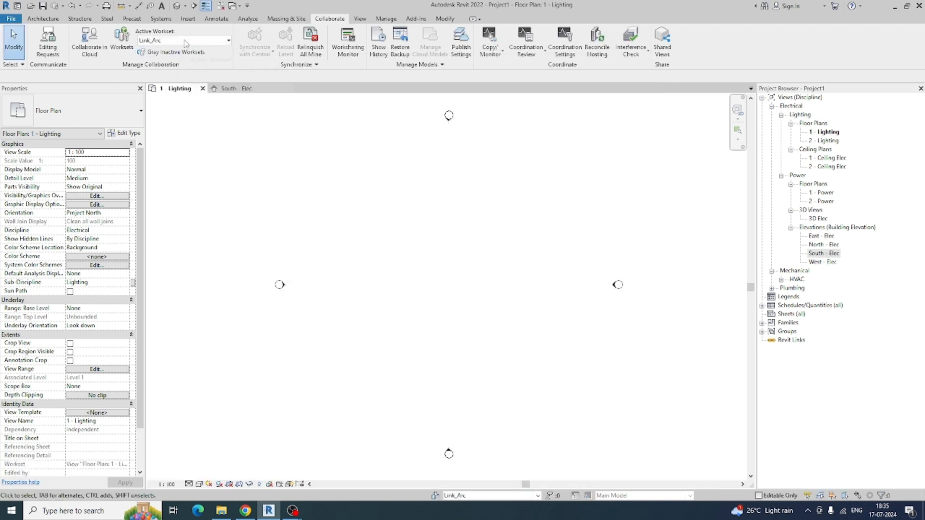
click(185, 42)
click(394, 256)
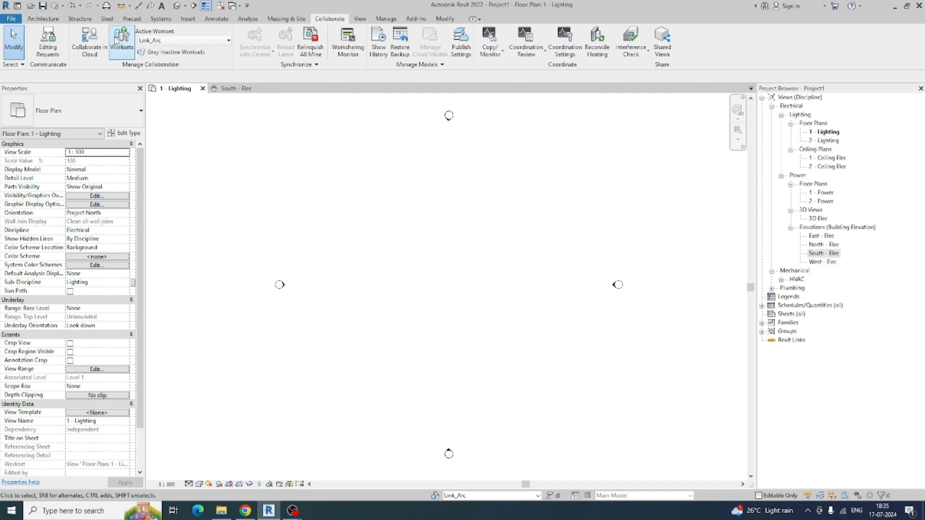
Start saving the project and create and open a new folder named TUTORIAL on DRIVE (E:).
click(44, 5)
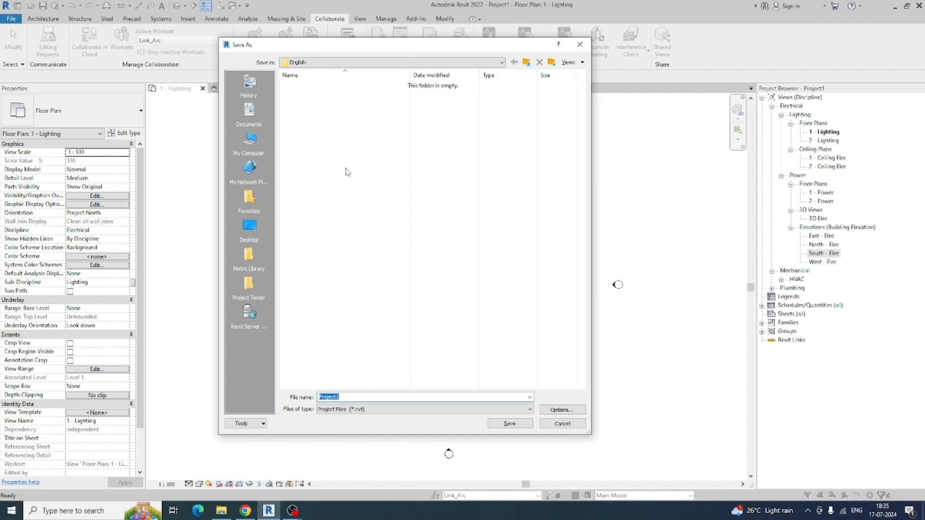
click(249, 141)
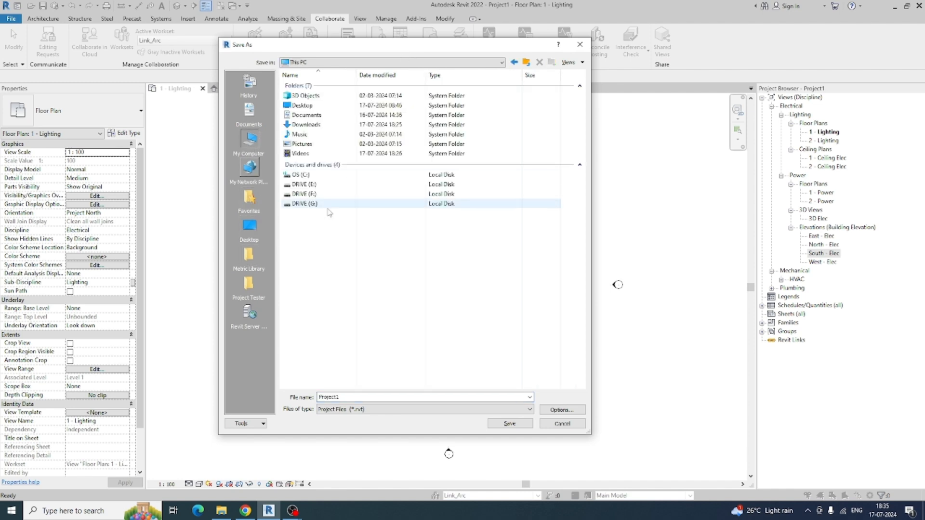
double_click(312, 185)
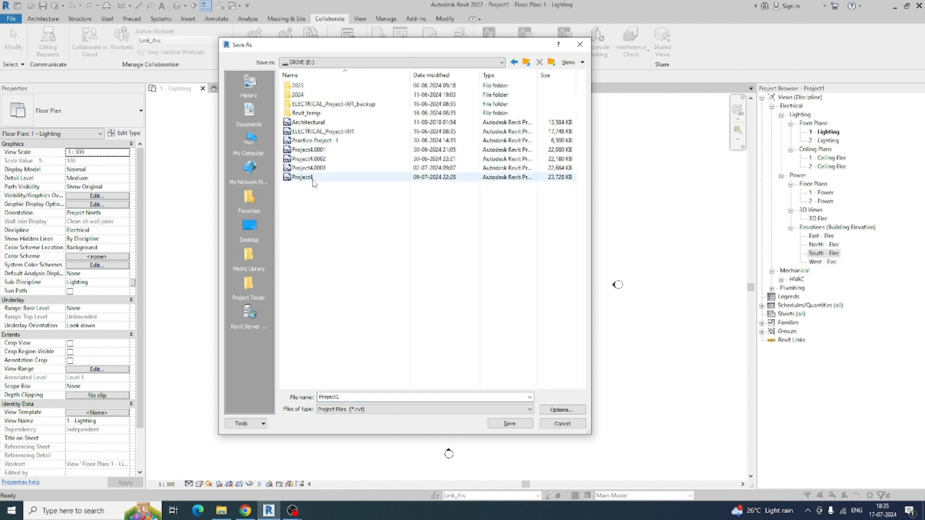
right_click(315, 216)
mouse_move(339, 317)
click(423, 314)
text(TU)
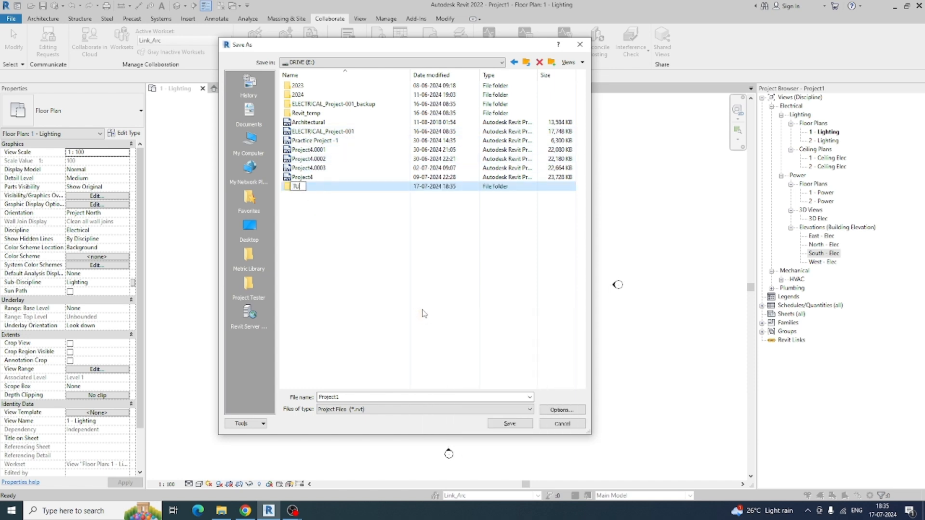
text(TORAIAL)
key(BackSpace)
key(BackSpace)
key(BackSpace)
key(BackSpace)
text(IAL)
key(Return)
double_click(309, 187)
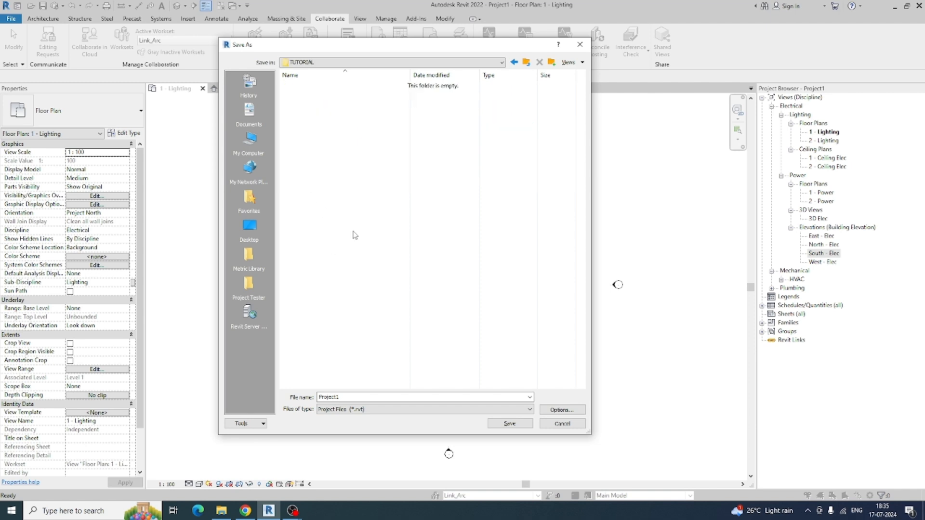
Save the project in the TUTORIAL folder as 000_ZZZ-PROJ-01 with the maximum backups set to 1.
double_click(352, 398)
text(000_222-PROJ-01)
click(559, 410)
click(557, 140)
drag(557, 140, 567, 141)
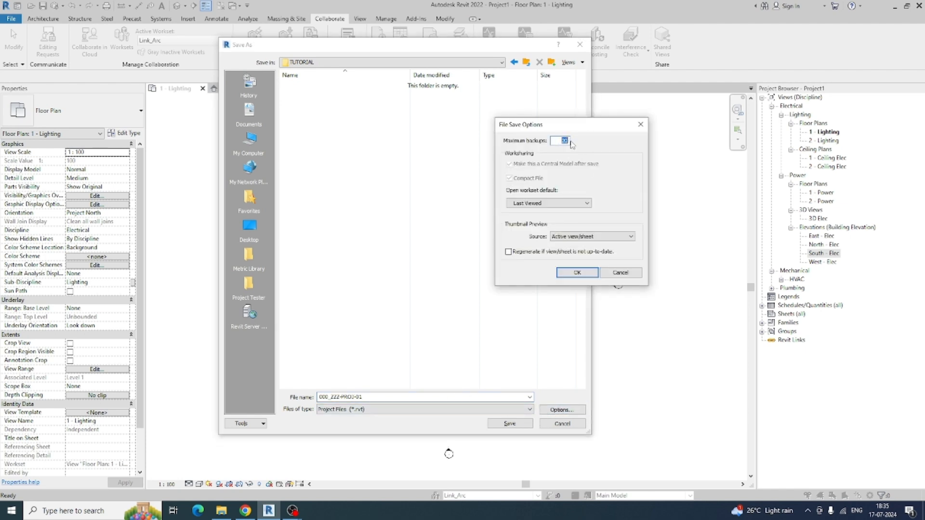
text(1)
click(577, 273)
click(513, 421)
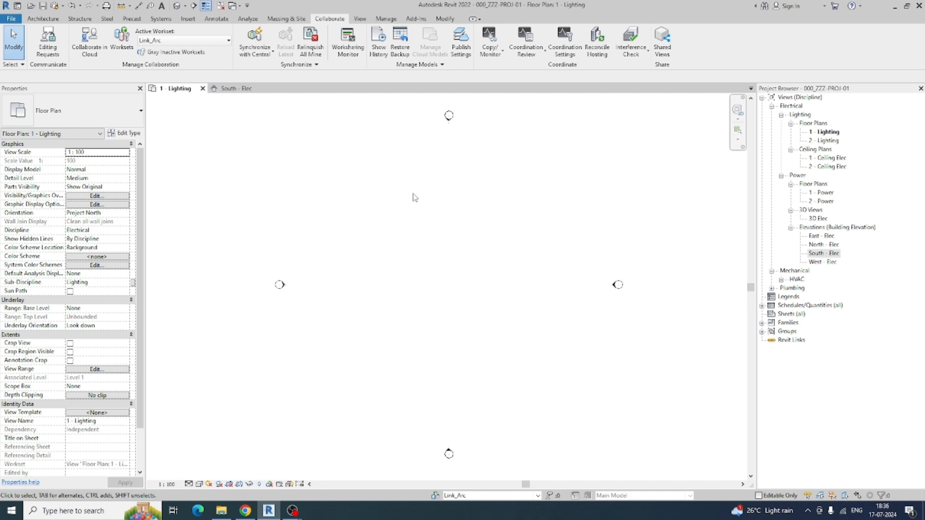
Choose Link_Arc as the active workset for the architectural link.
click(256, 40)
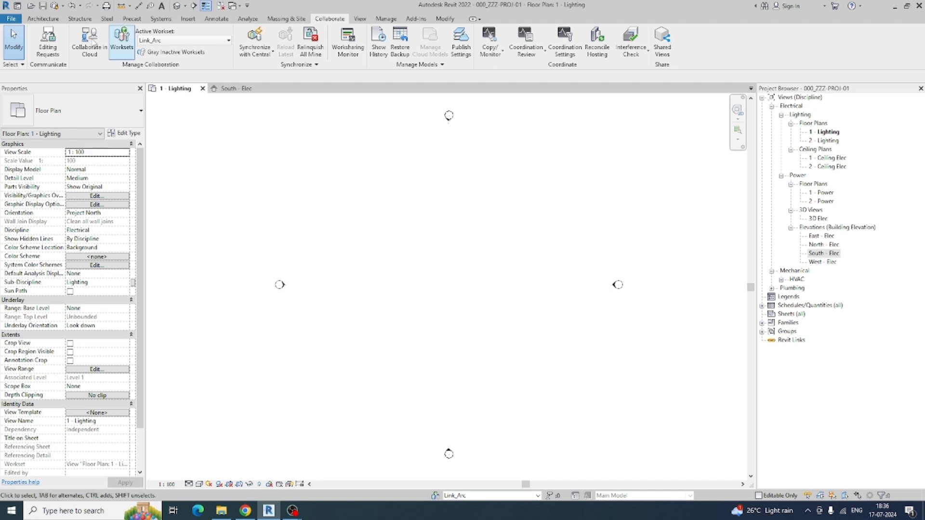
click(42, 19)
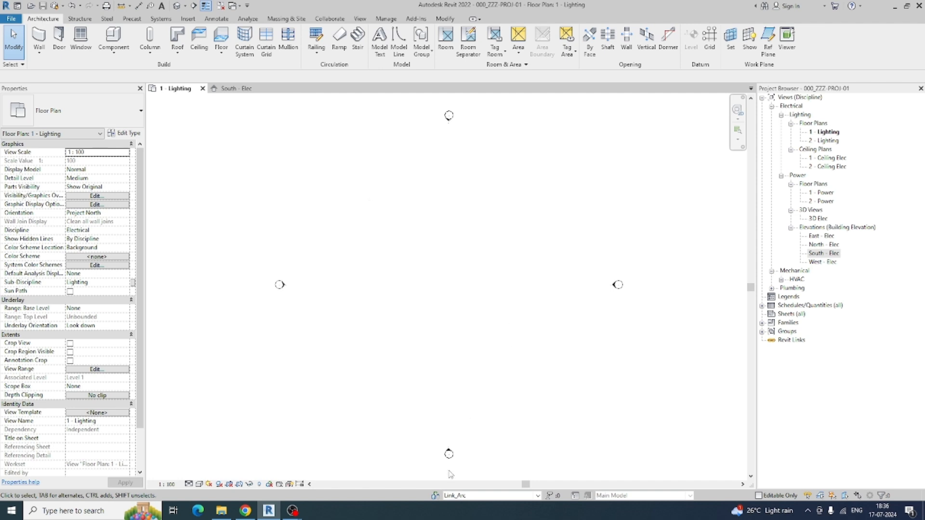
click(475, 496)
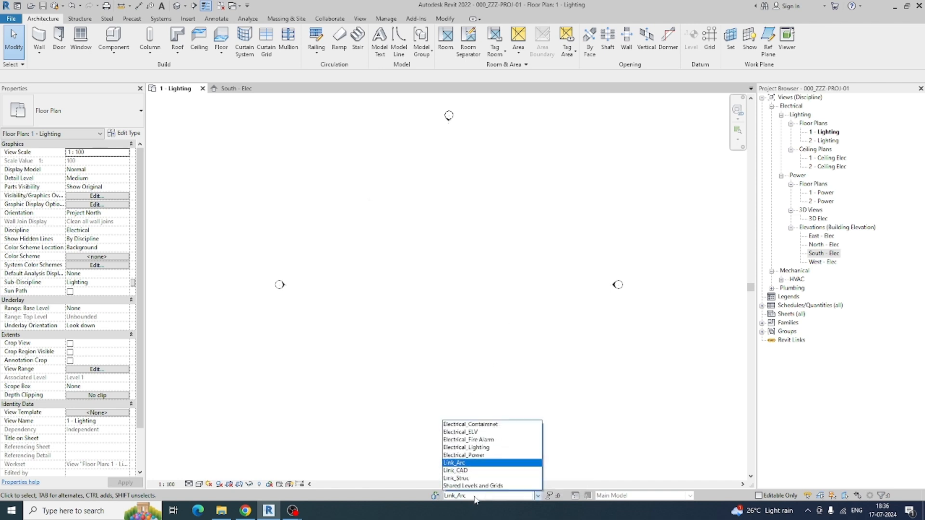
click(456, 463)
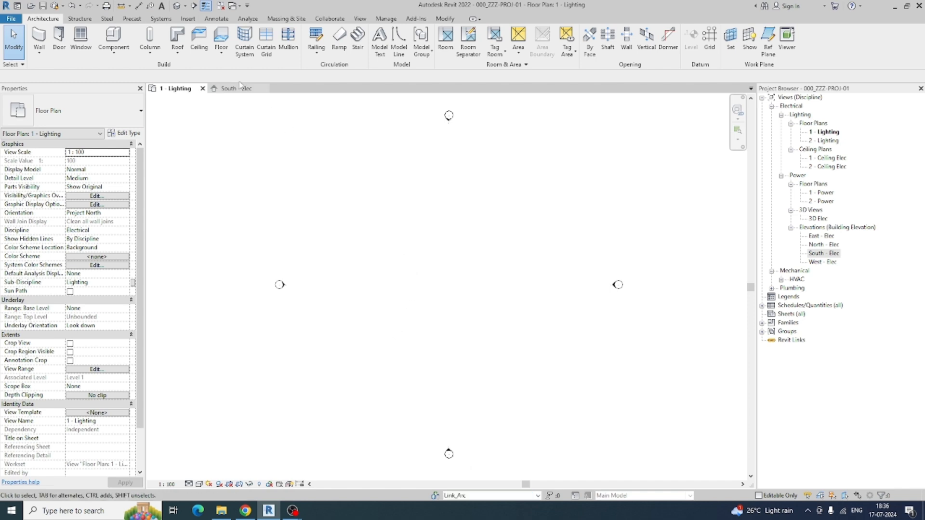
Link the Revit model Architectural.rvt from the drive's root folder, using Auto - Internal Origin to Internal Origin positioning.
click(188, 19)
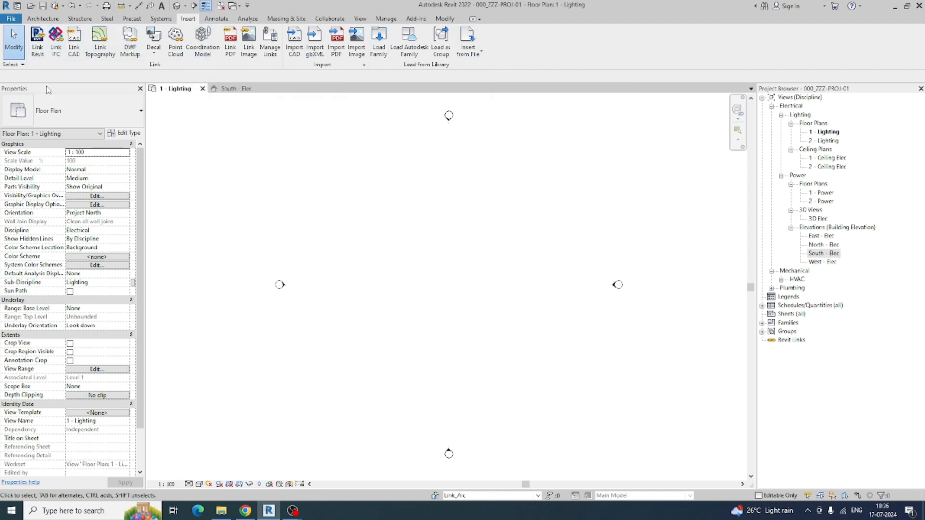
click(39, 47)
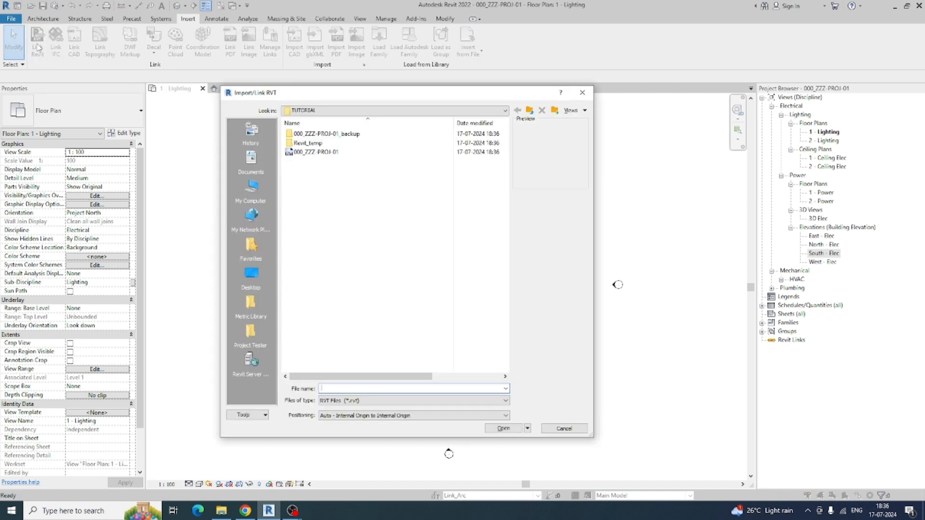
click(532, 112)
click(311, 180)
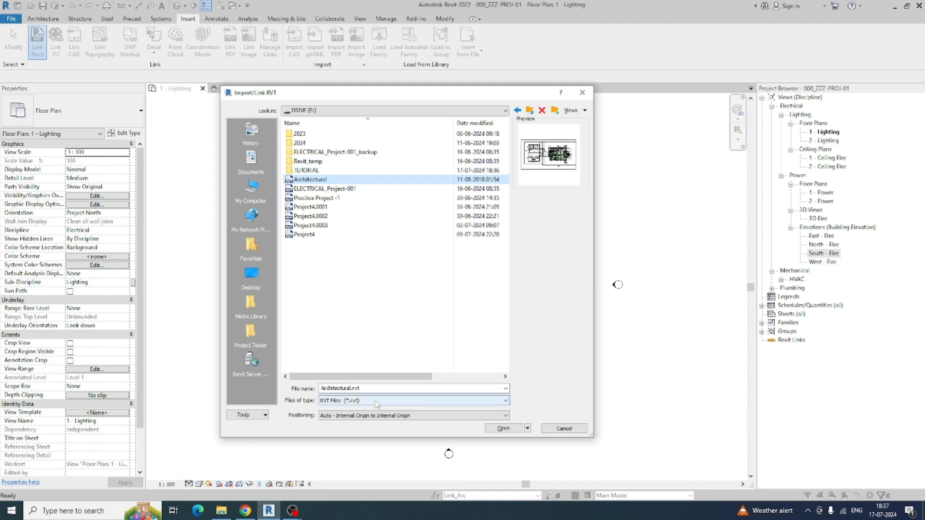
click(400, 415)
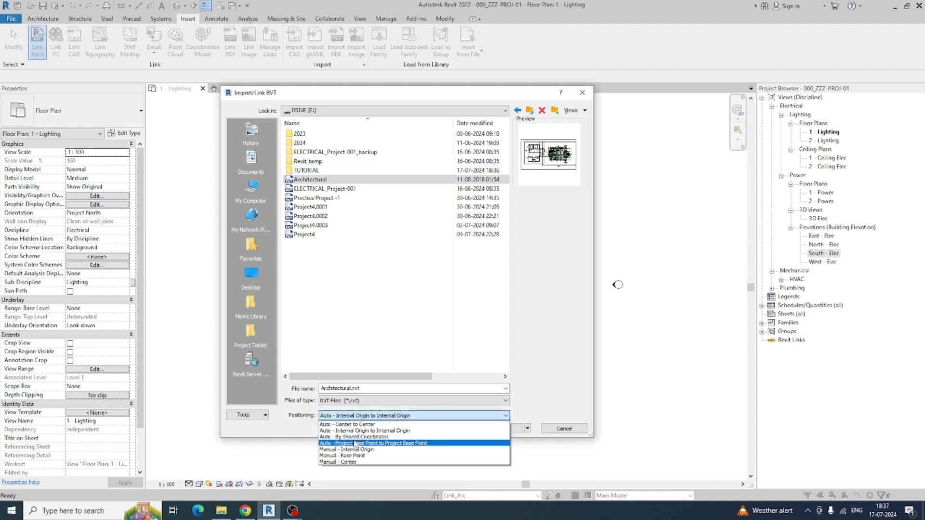
click(379, 432)
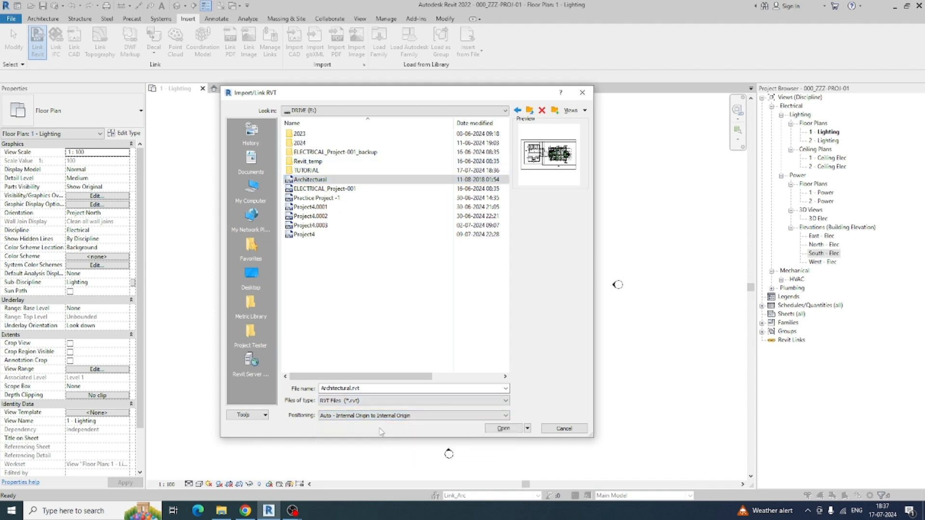
click(369, 332)
click(322, 183)
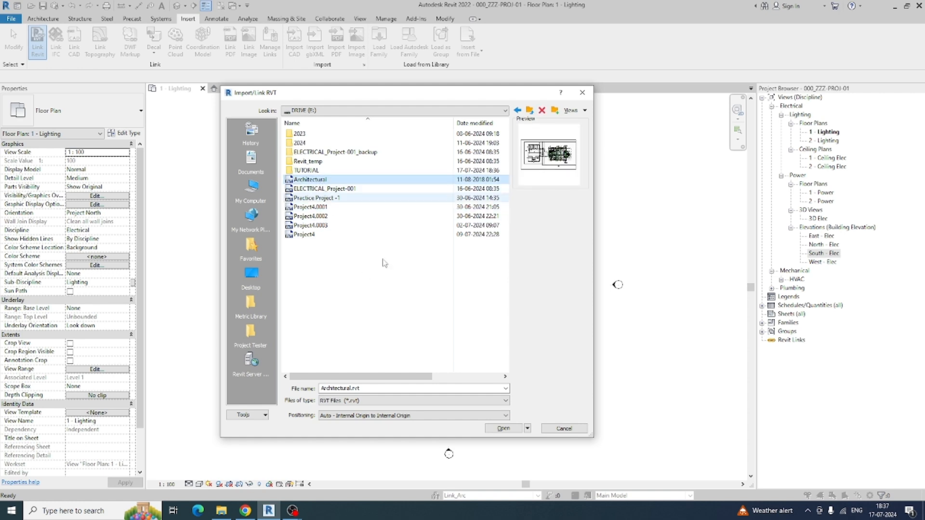
click(503, 429)
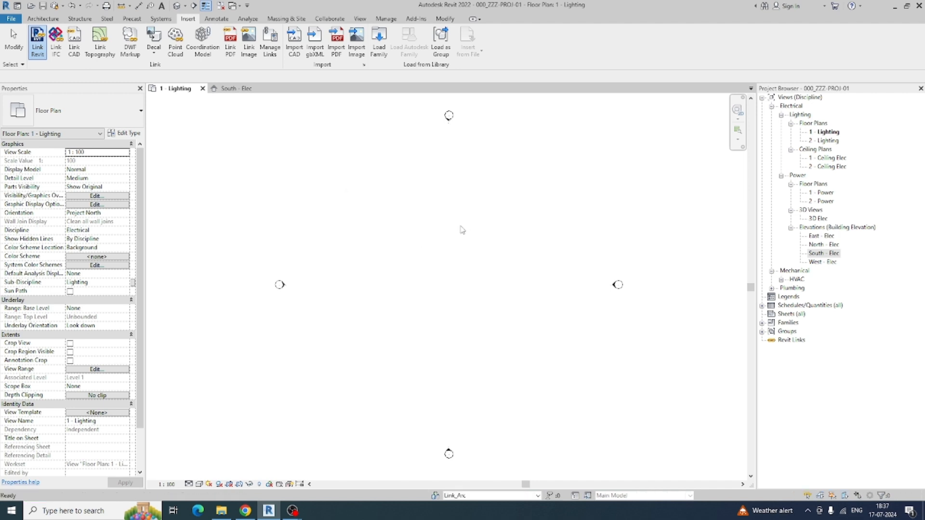
Select the linked architectural model in the floor plan, check its workset assignment, and deselect it.
middle_drag(326, 221, 459, 230)
scroll(455, 227, down, 1)
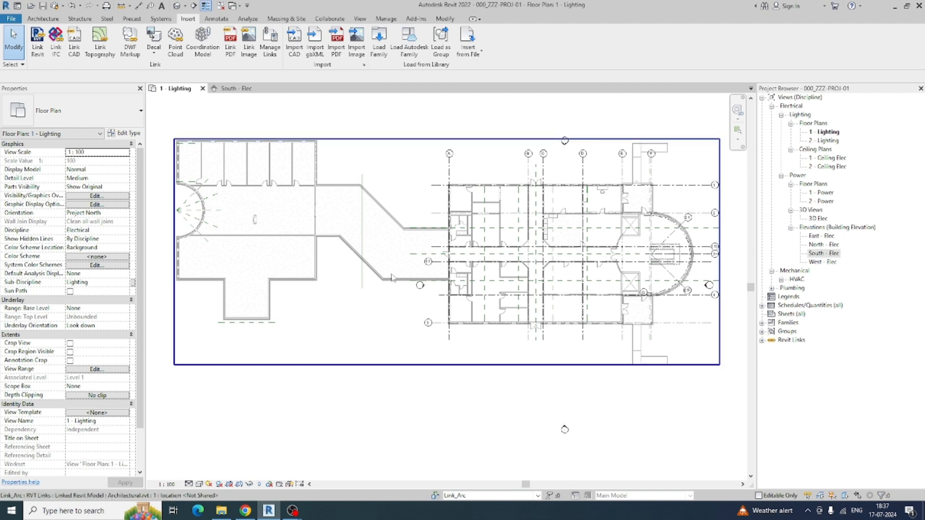
click(390, 282)
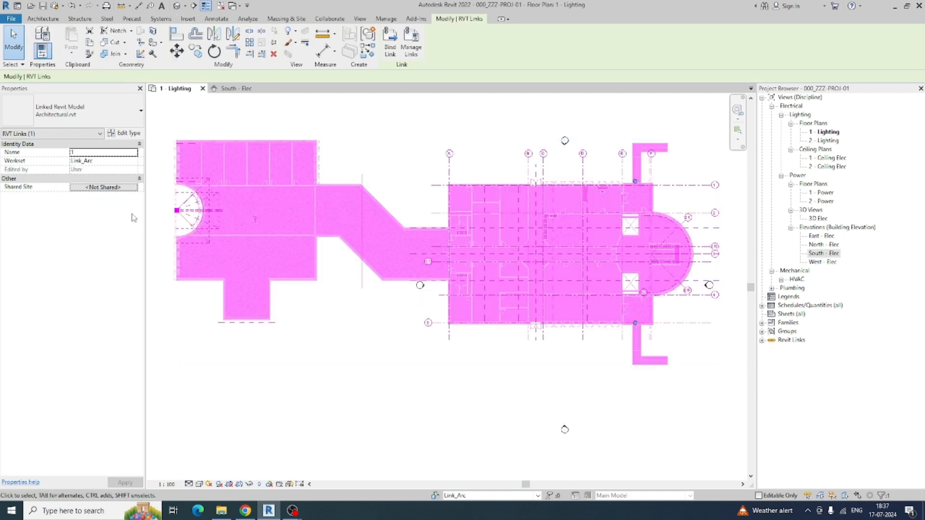
click(101, 160)
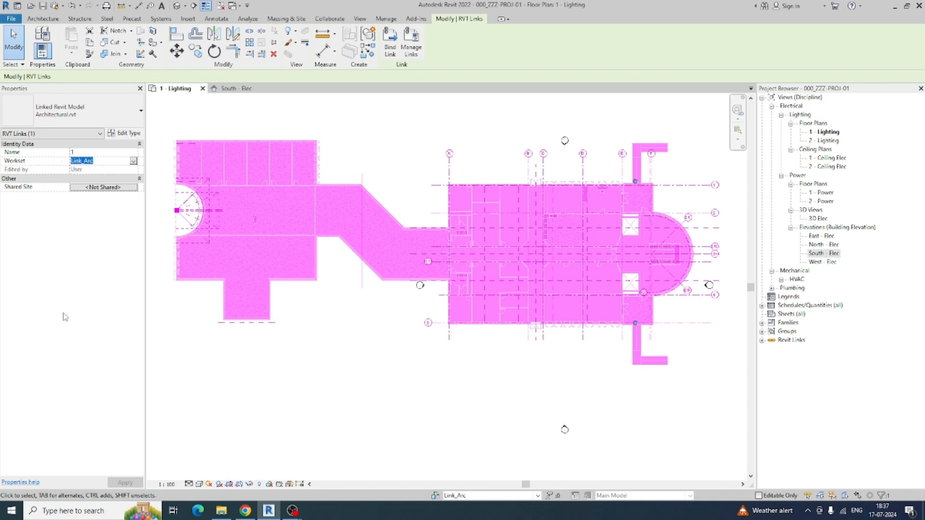
click(394, 382)
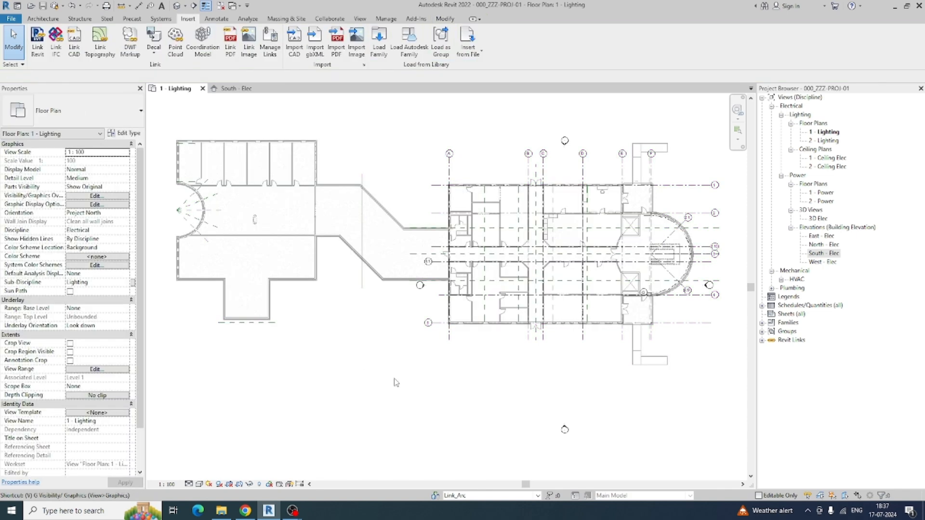
View the Visibility/Graphic Overrides of the 1 - Lighting floor plan and close them without making changes.
key(v)
key(g)
key(Escape)
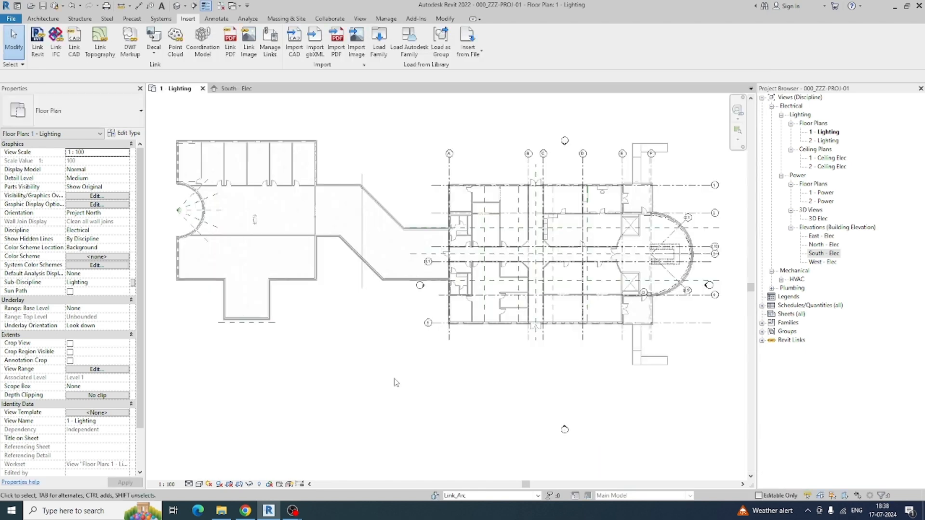
key(v)
key(g)
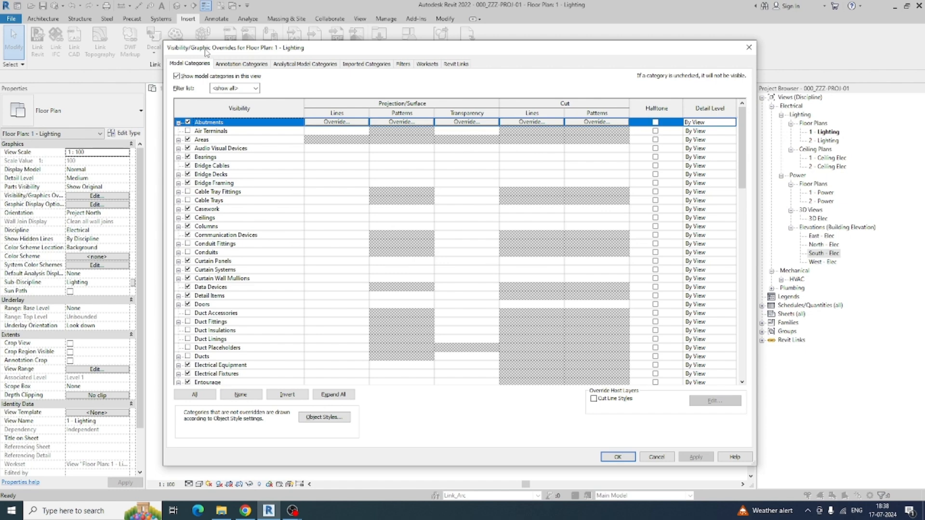
key(Escape)
key(v)
key(g)
key(Escape)
key(v)
key(g)
key(Escape)
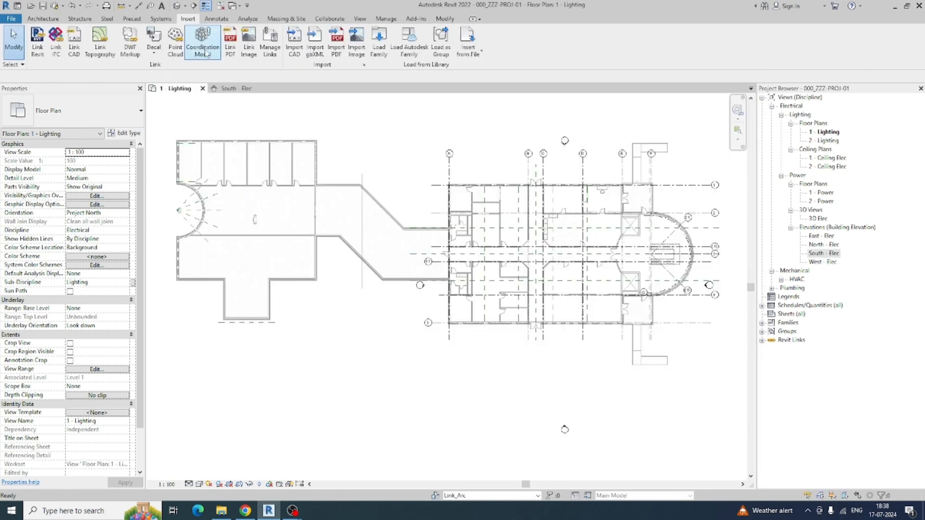
Hide the Link_Arc workset in the 1 - Lighting floor plan through its visibility overrides.
key(v)
key(g)
click(427, 64)
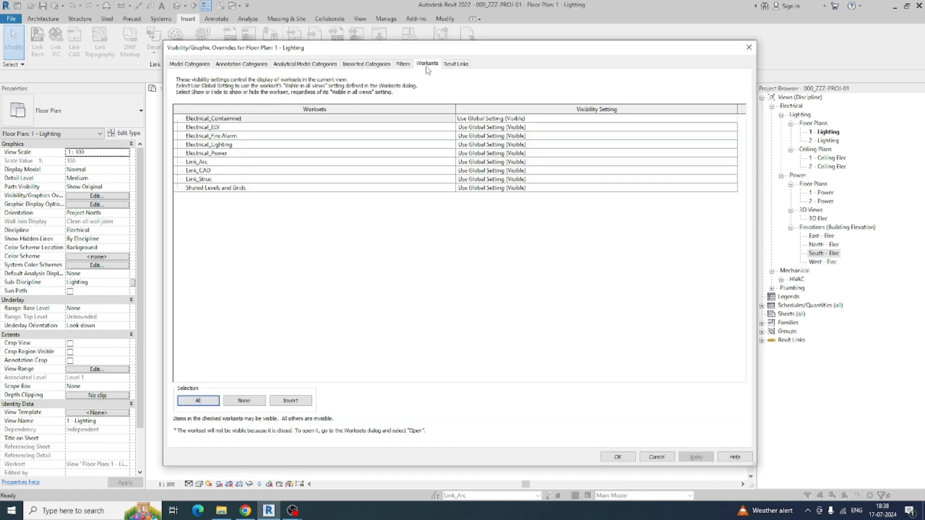
click(215, 163)
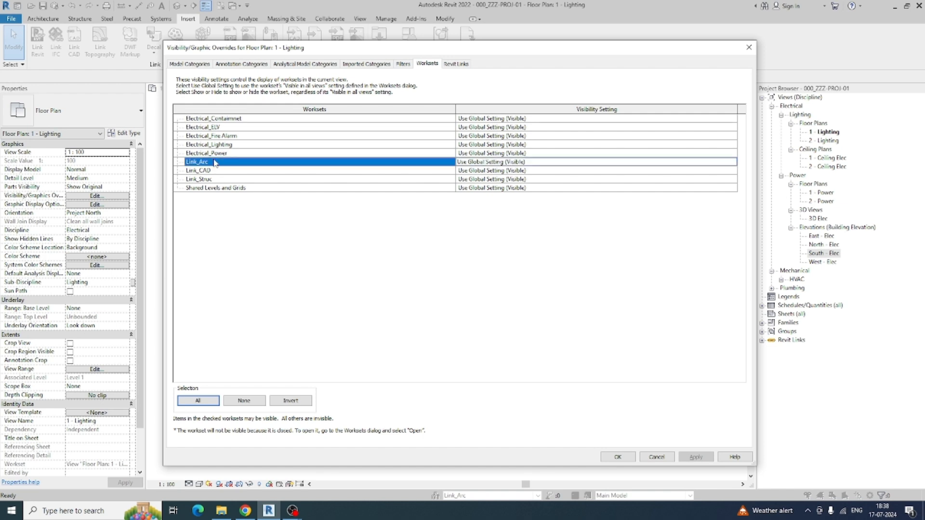
click(580, 163)
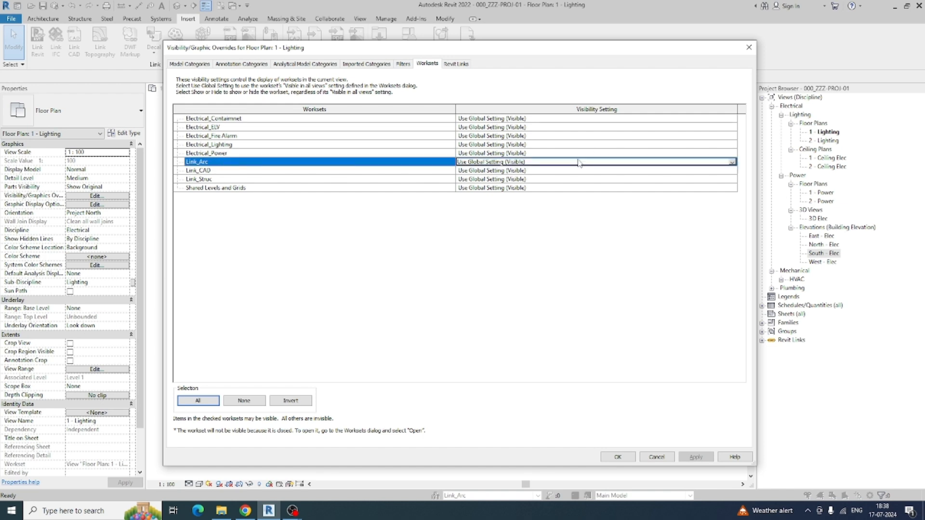
click(733, 163)
click(466, 178)
click(616, 456)
middle_click(404, 365)
middle_click(404, 365)
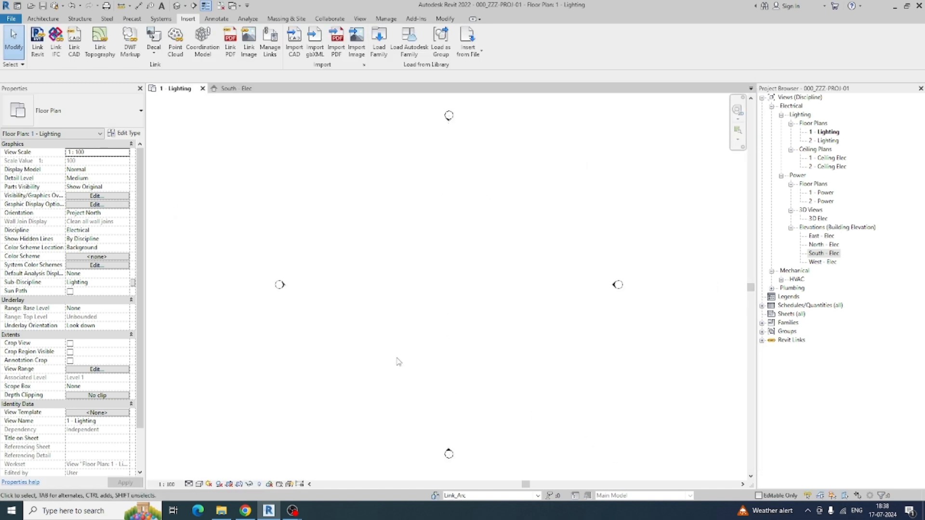
Make the Link_Arc workset visible again in the 1 - Lighting floor plan.
key(v)
key(v)
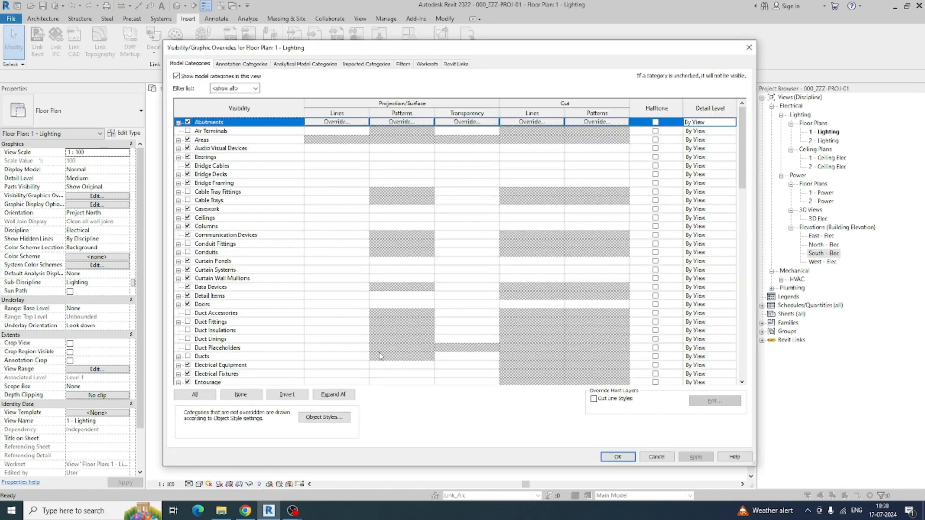
click(427, 64)
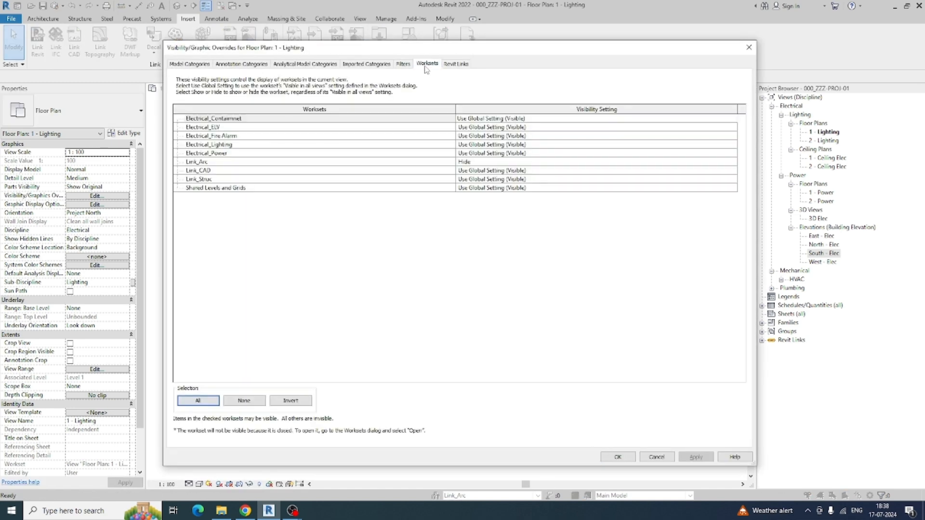
click(488, 163)
click(733, 164)
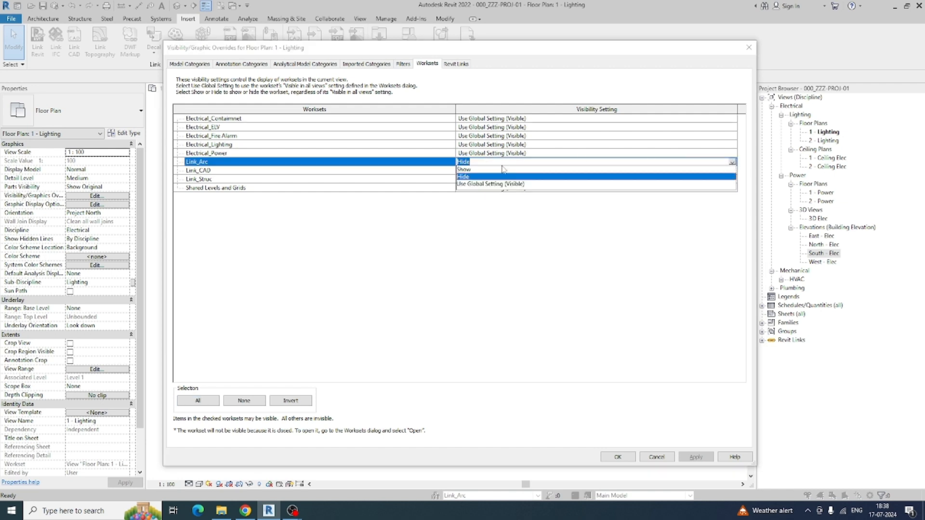
click(466, 176)
click(618, 457)
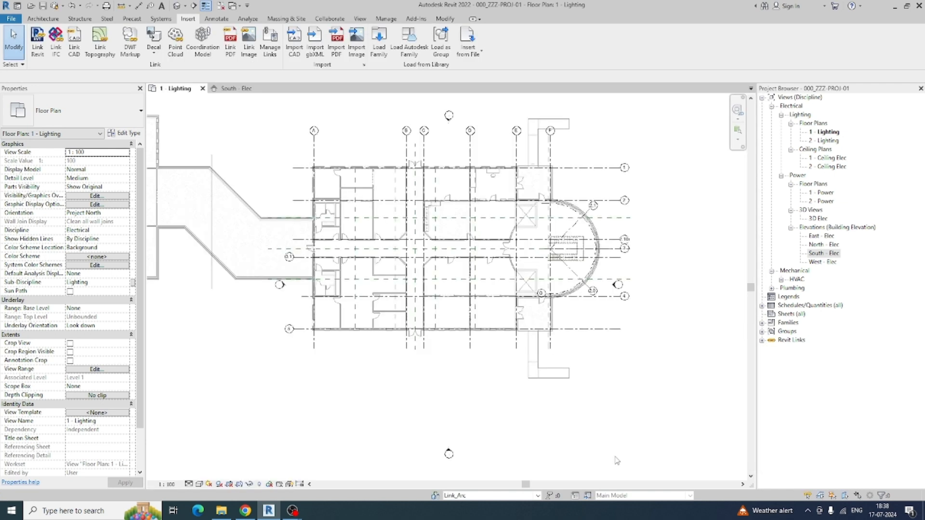
middle_click(390, 330)
middle_click(391, 330)
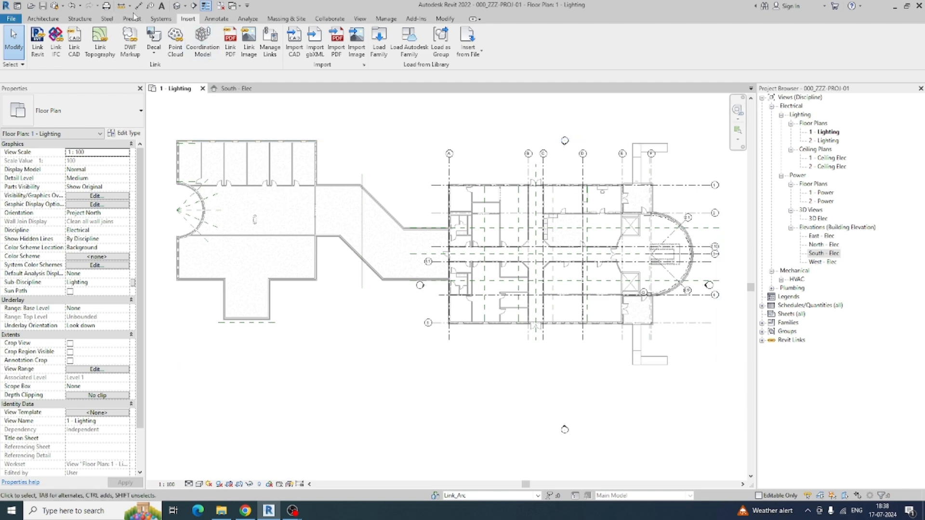
Open the default 3D view of the linked building and set its detail level to Fine.
click(176, 6)
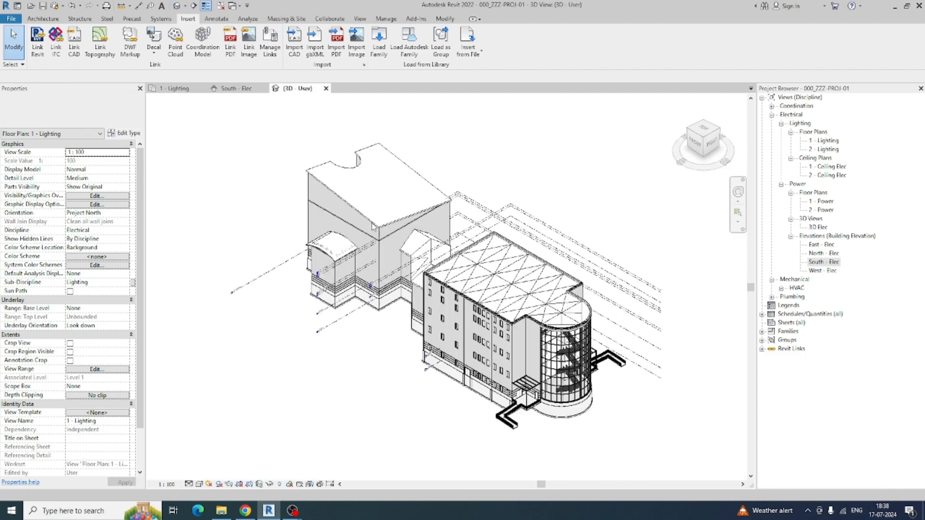
shift+middle_drag(659, 327, 526, 311)
scroll(419, 417, up, 3)
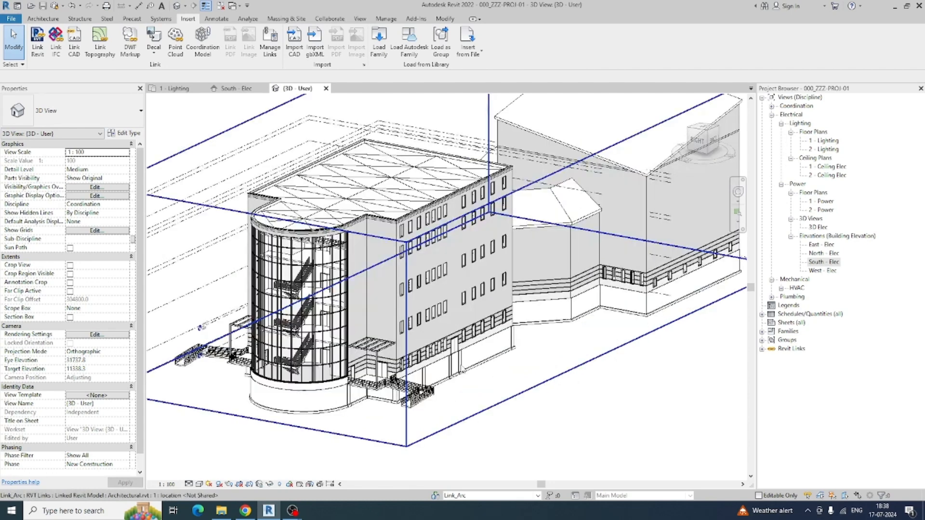
click(188, 484)
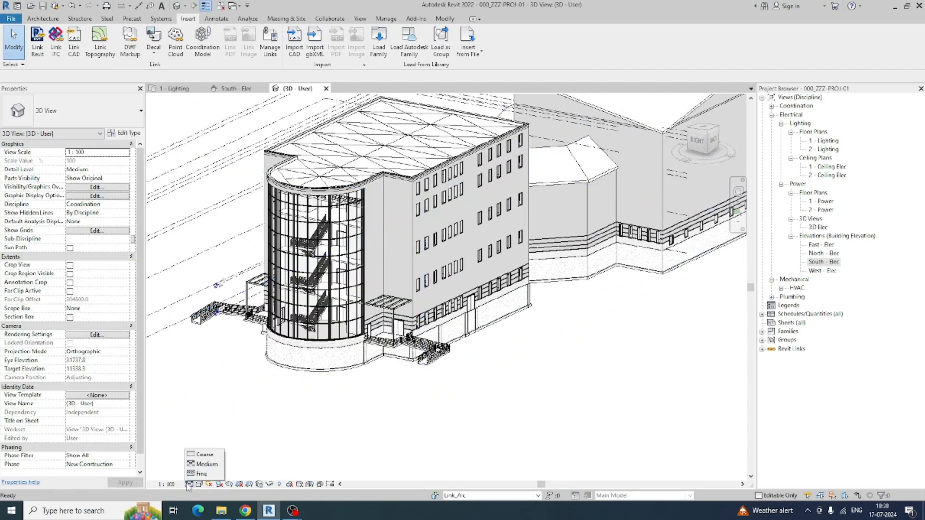
click(194, 476)
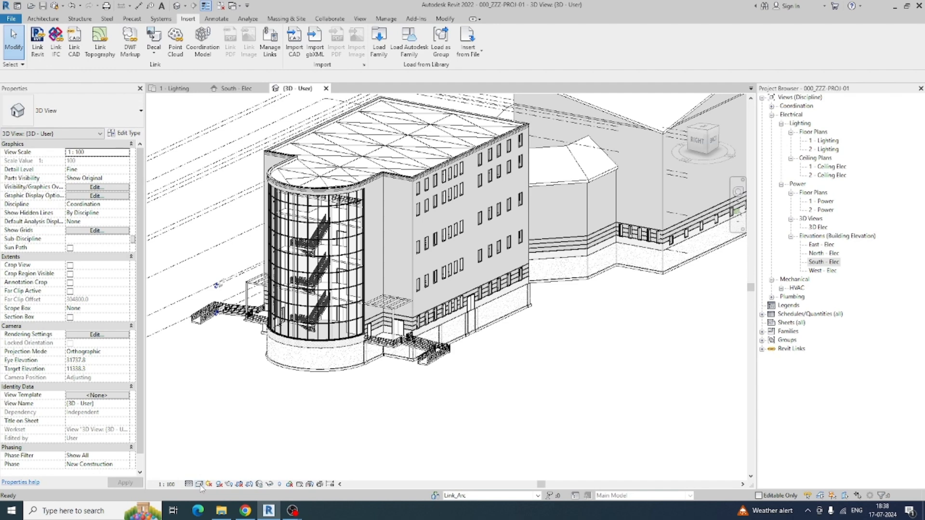
Set the 3D view's visual style to Shaded and look closely at the glazed stair tower.
click(200, 484)
click(219, 456)
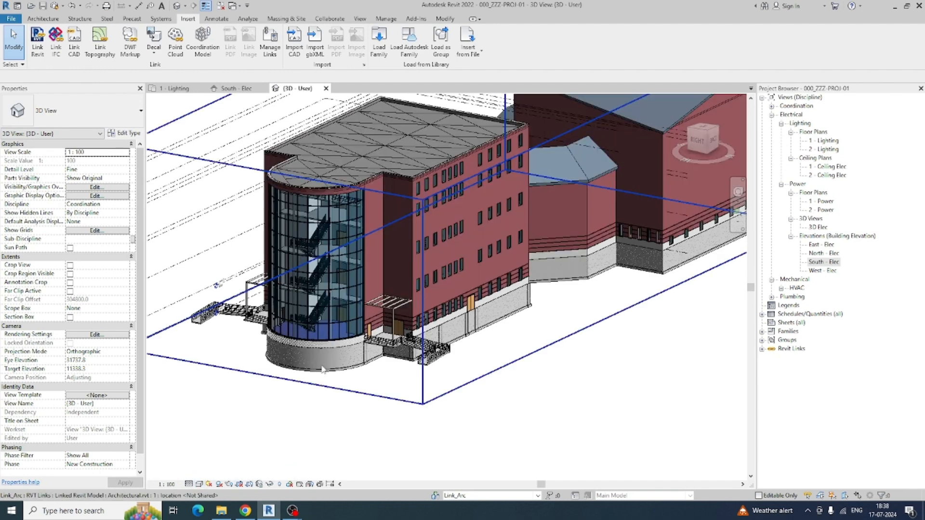
mouse_move(409, 400)
shift+middle_down()
mouse_move(458, 393)
mouse_move(448, 324)
mouse_move(328, 236)
shift+middle_up()
scroll(328, 236, up, 6)
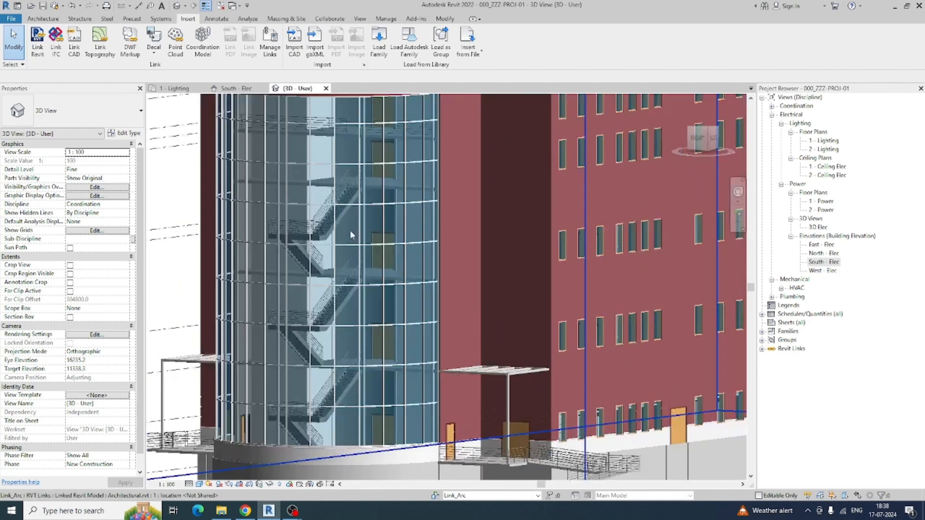
scroll(350, 230, down, 4)
Preview the building in Wireframe style from several angles and restore the Shaded visual style.
click(199, 484)
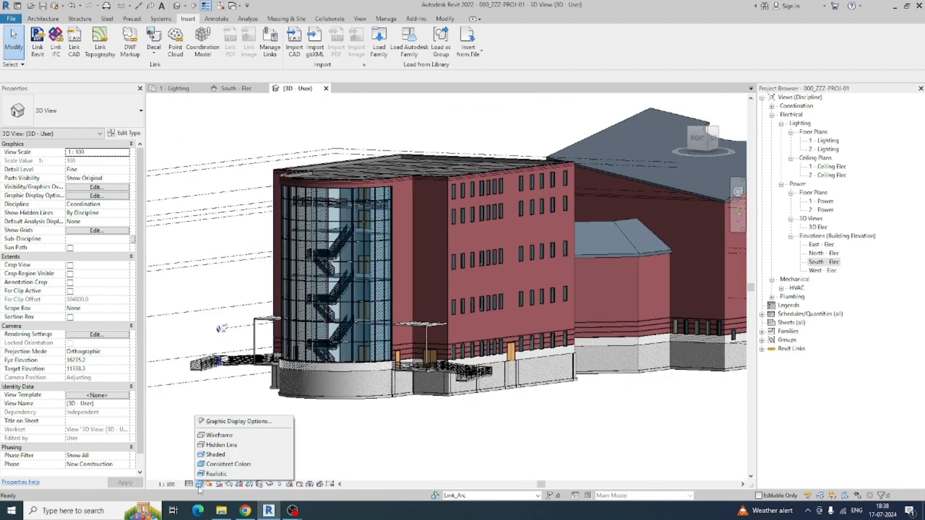
click(212, 433)
shift+middle_drag(221, 329, 511, 395)
shift+middle_drag(561, 380, 713, 333)
shift+middle_drag(636, 367, 455, 351)
click(200, 484)
click(212, 453)
mouse_move(433, 423)
shift+middle_down()
mouse_move(602, 412)
mouse_move(419, 424)
mouse_move(433, 434)
shift+middle_up()
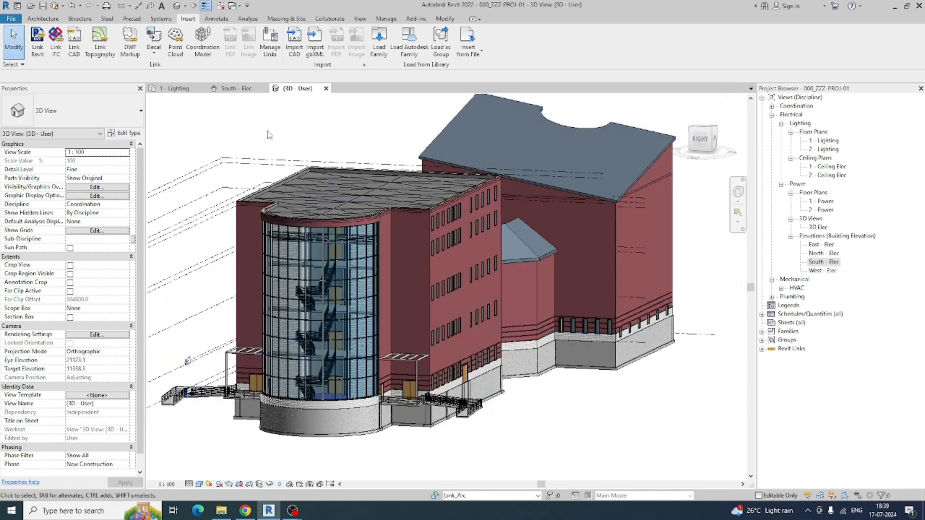
View the linked building in the 1 - Lighting and 2 - Lighting floor plans.
click(176, 91)
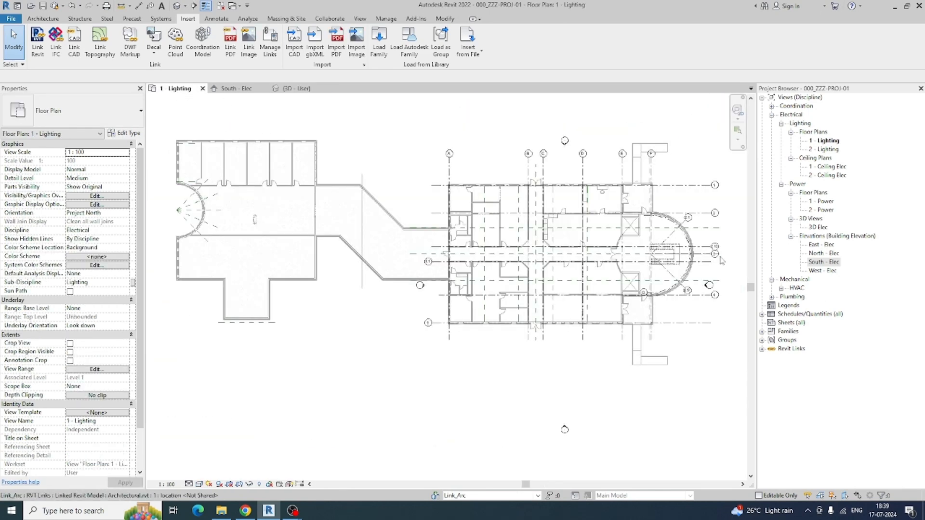
double_click(827, 150)
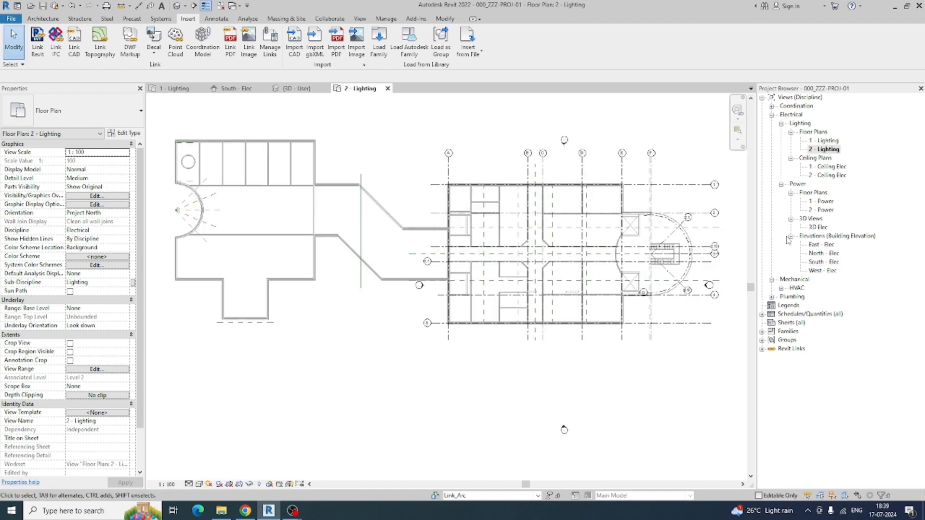
In the South - Elec elevation, extend the project's Level 1 and Level 2 lines beyond the linked model's level heads.
double_click(822, 263)
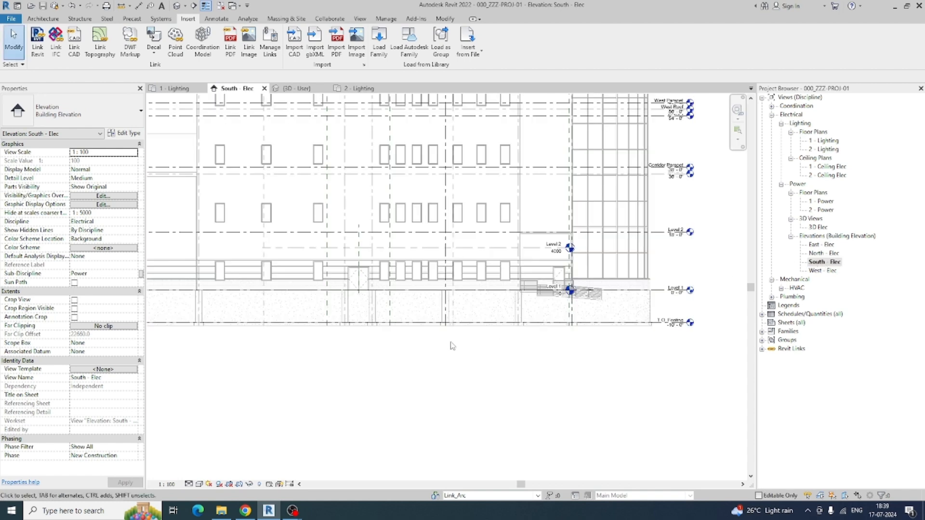
middle_drag(457, 354, 372, 358)
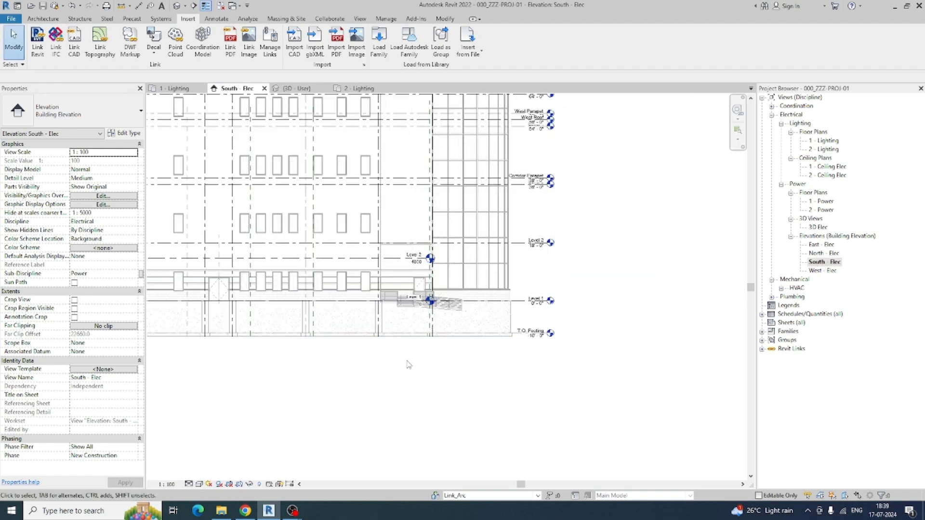
click(427, 260)
drag(429, 259, 656, 258)
click(587, 312)
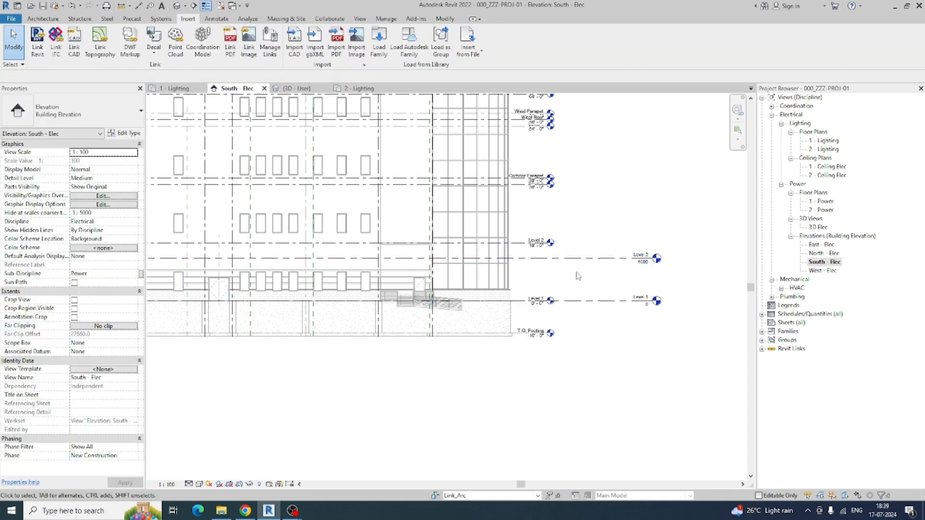
scroll(579, 276, up, 5)
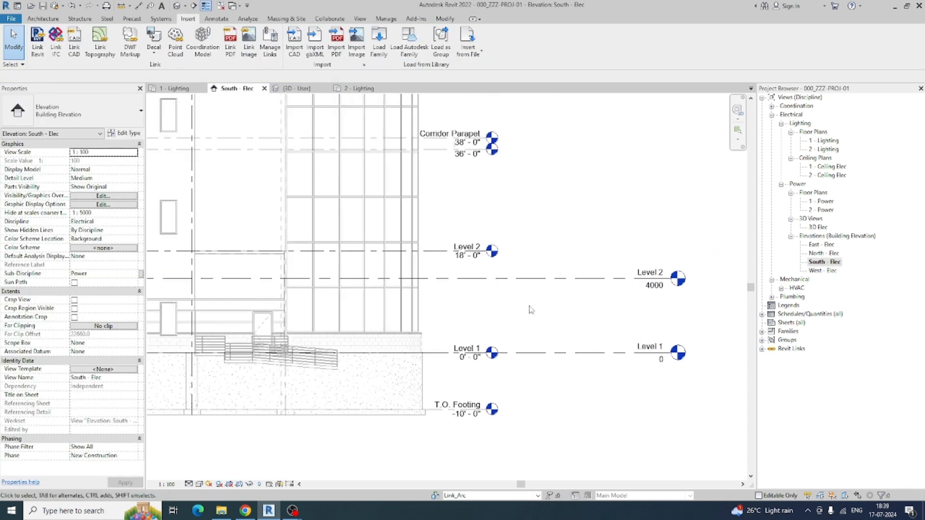
Place an aligned dimension between the linked model's Level 1 and Level 2 in the South - Elec elevation.
click(139, 5)
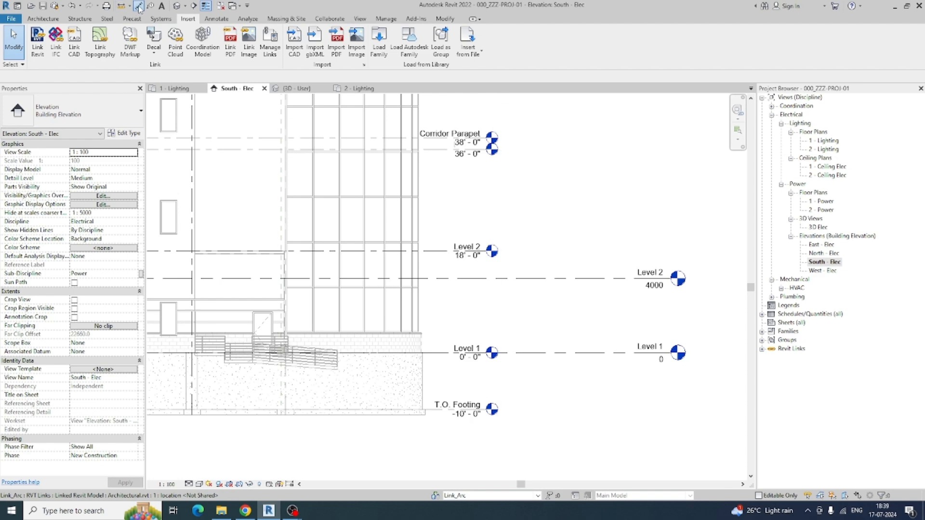
click(443, 353)
click(444, 251)
click(528, 263)
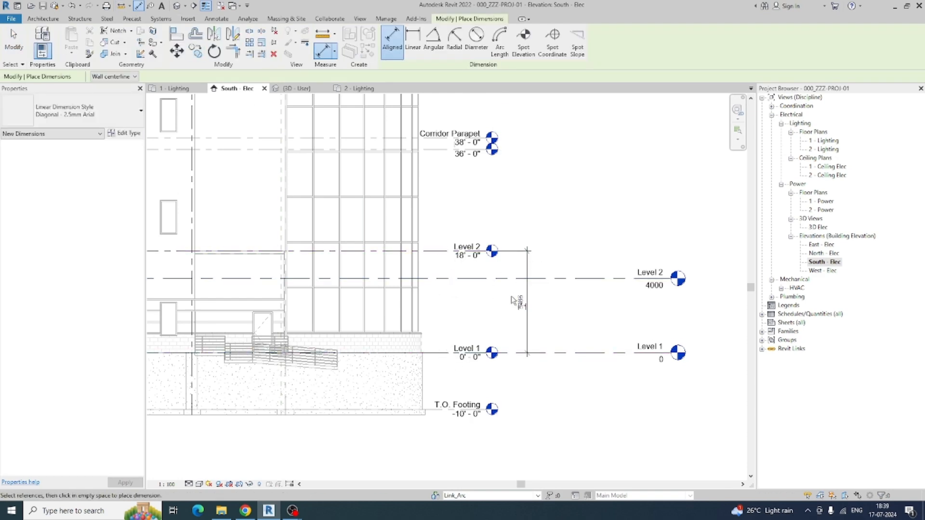
click(559, 353)
key(Escape)
key(Escape)
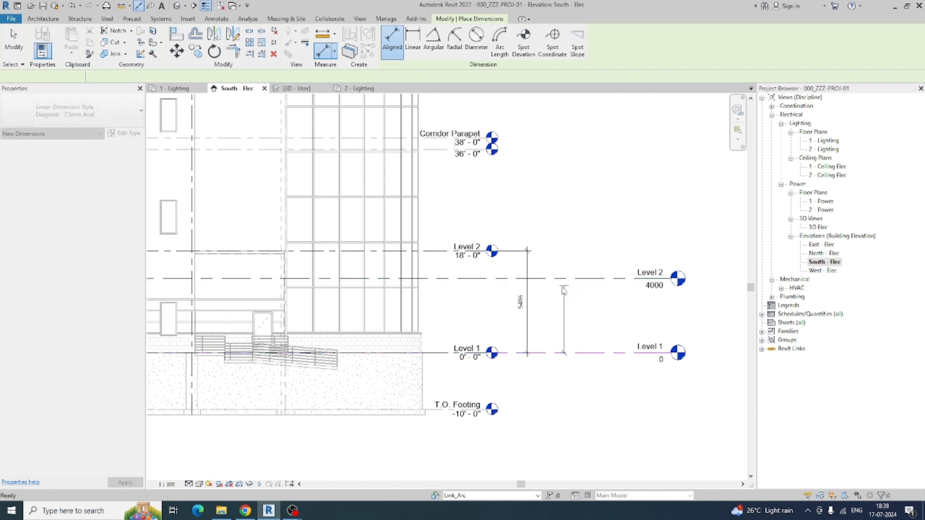
Align the project's Level 2 with the linked architectural model's Level 2 using the Align tool.
scroll(653, 283, up, 2)
middle_drag(332, 297, 342, 322)
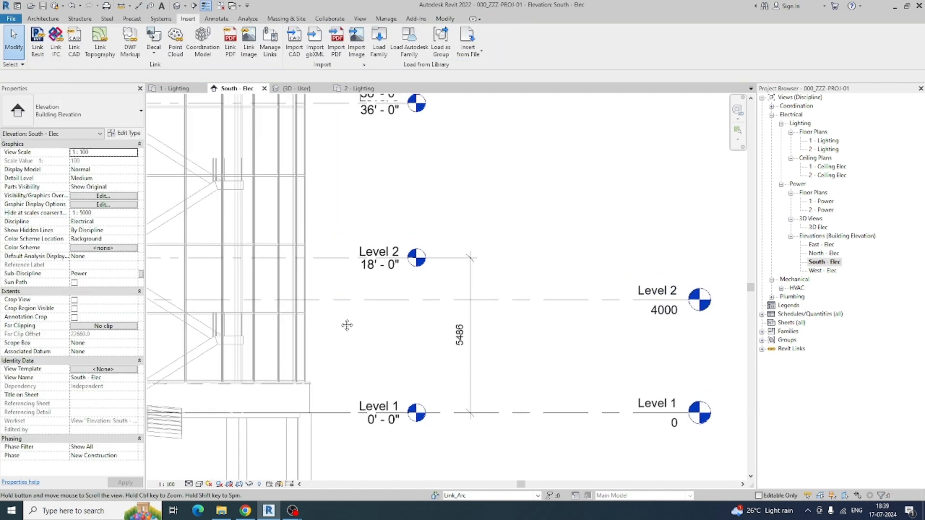
key(a)
key(l)
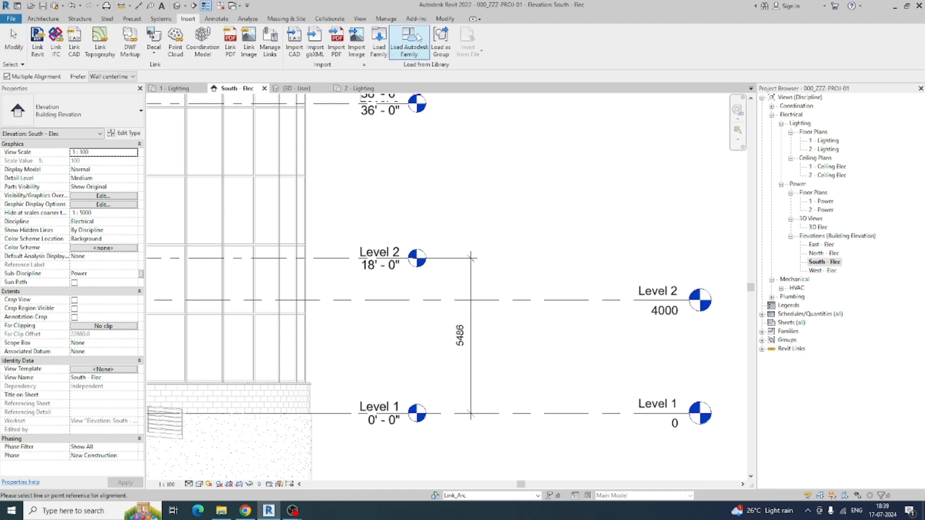
click(443, 19)
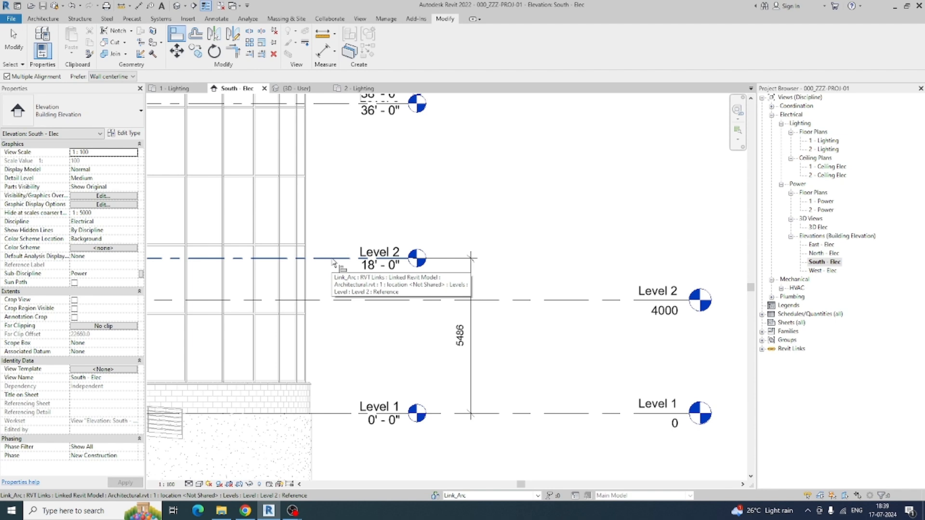
click(332, 261)
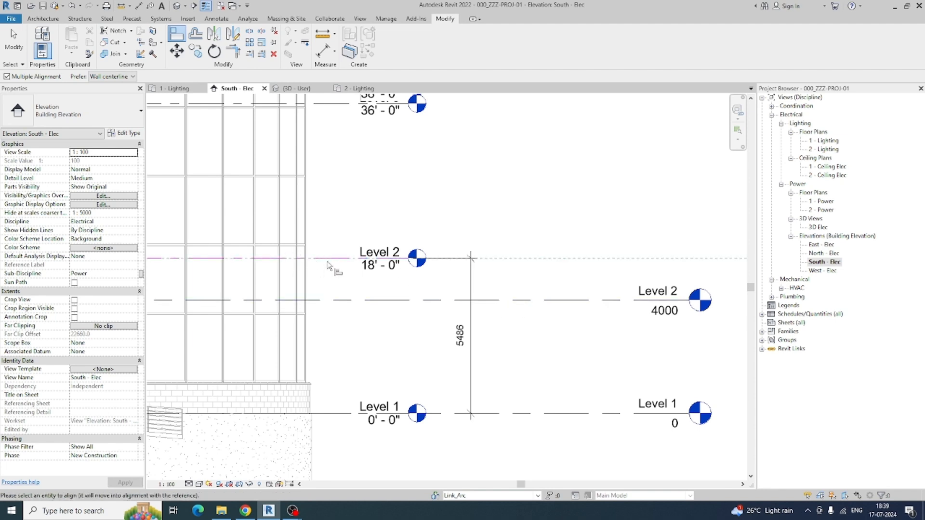
click(562, 301)
key(Escape)
key(Escape)
Examine the linked model's upper levels, parapets and grids across the whole South - Elec elevation.
scroll(572, 283, down, 4)
middle_drag(580, 308, 627, 381)
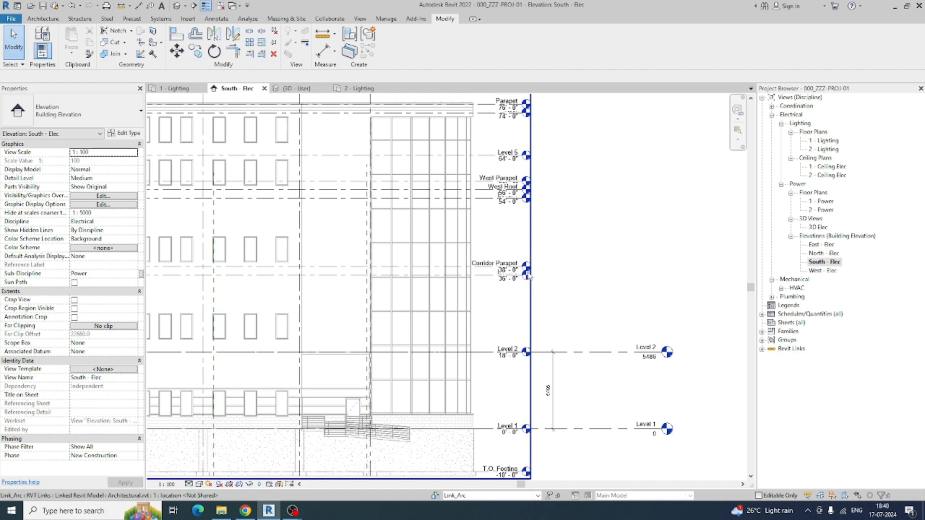
middle_drag(554, 277, 565, 318)
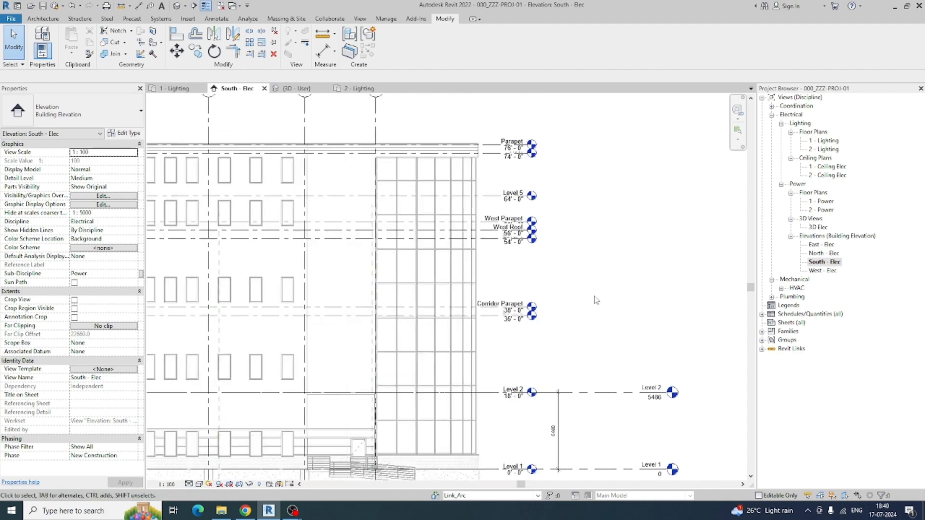
scroll(586, 301, down, 2)
scroll(538, 313, up, 6)
scroll(579, 307, down, 6)
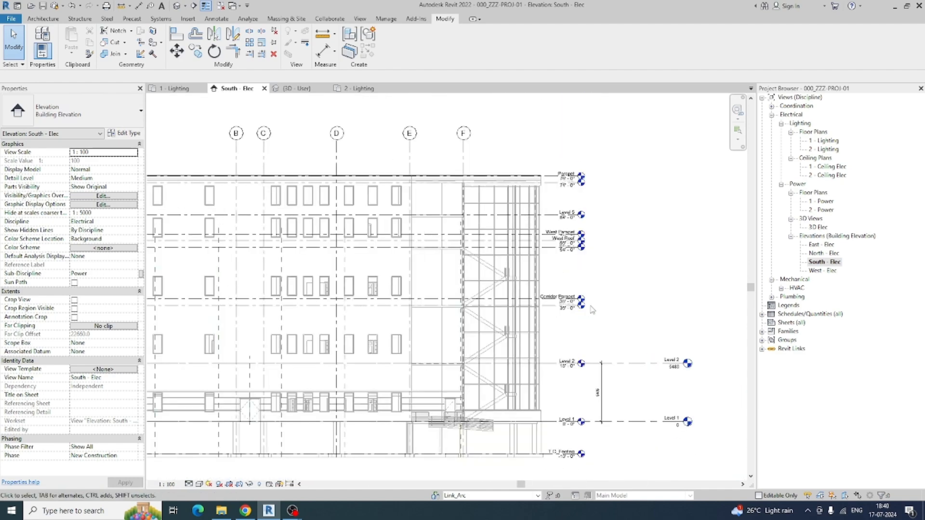
scroll(592, 310, down, 2)
middle_drag(333, 315, 597, 314)
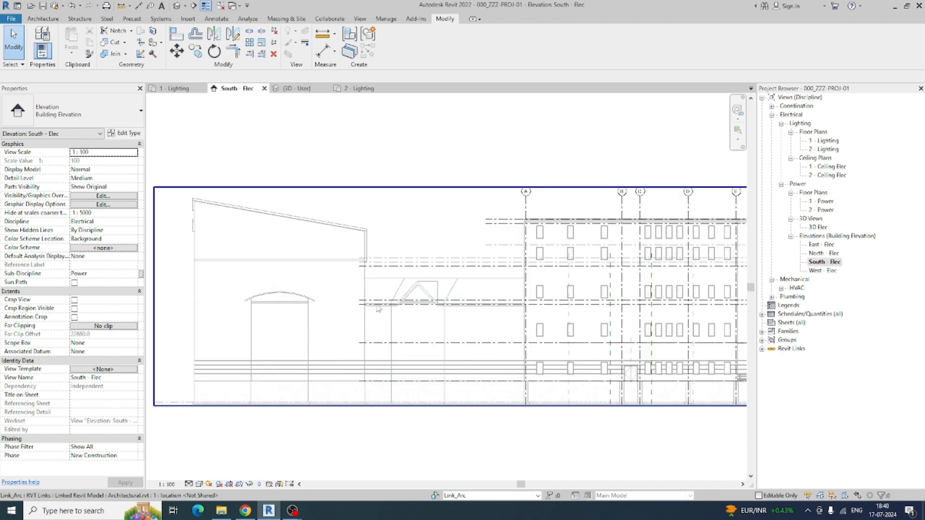
middle_drag(426, 316, 198, 300)
scroll(644, 287, up, 2)
scroll(611, 294, up, 5)
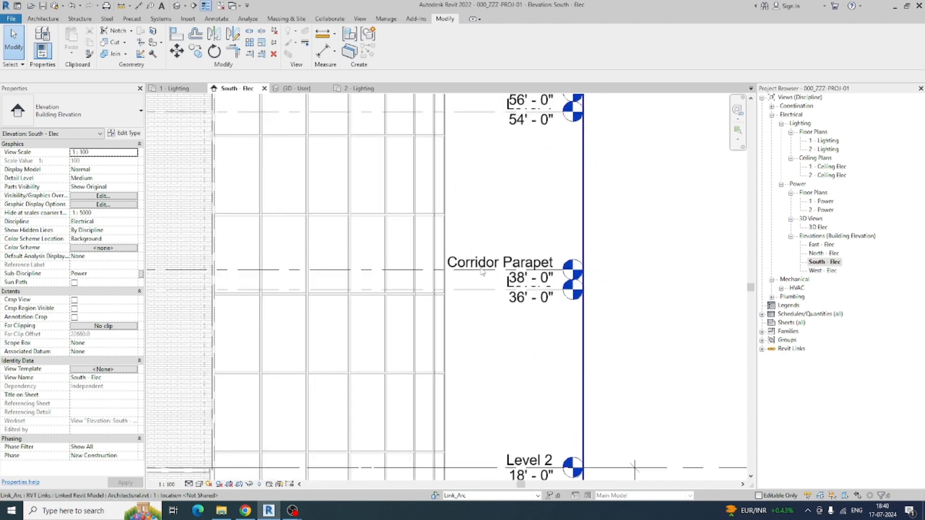
Start a Copy/Monitor session on the linked architectural model in the South - Elec elevation.
scroll(568, 282, down, 3)
scroll(634, 300, down, 3)
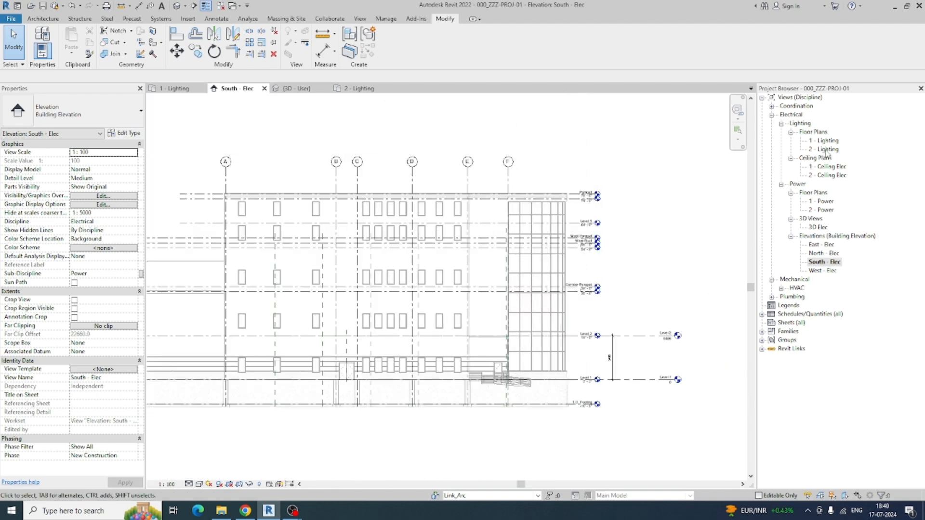
scroll(723, 265, down, 2)
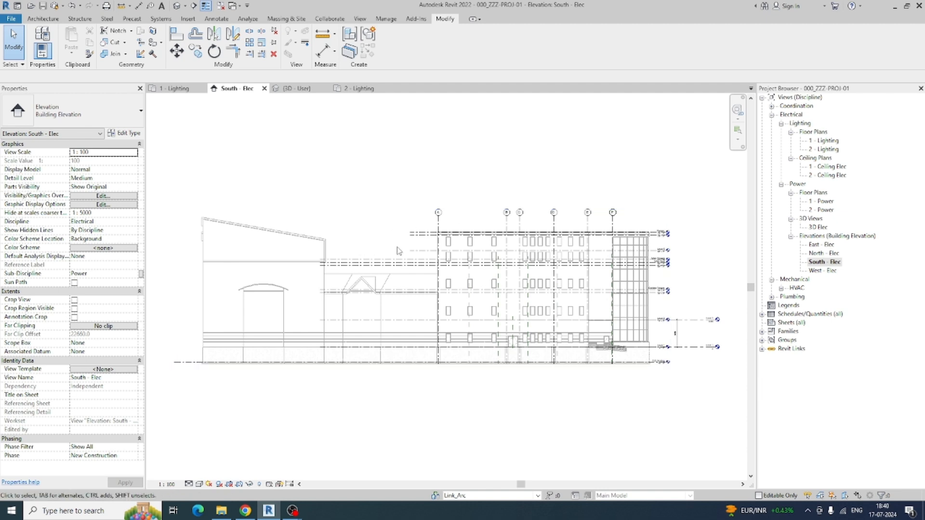
click(331, 20)
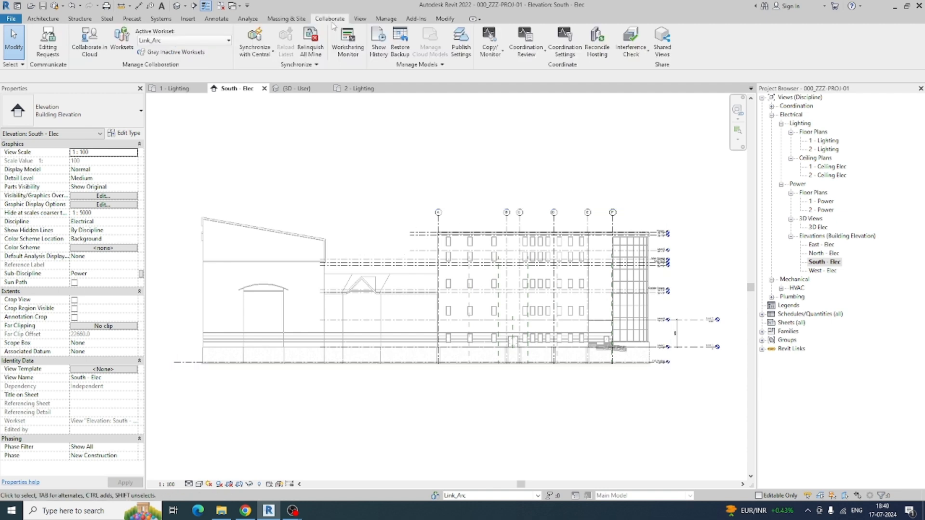
click(501, 57)
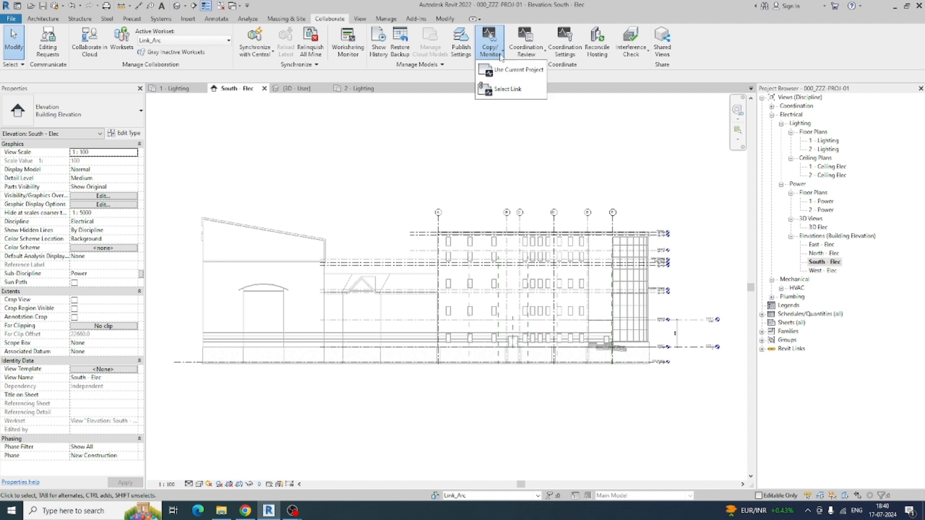
click(500, 90)
click(449, 256)
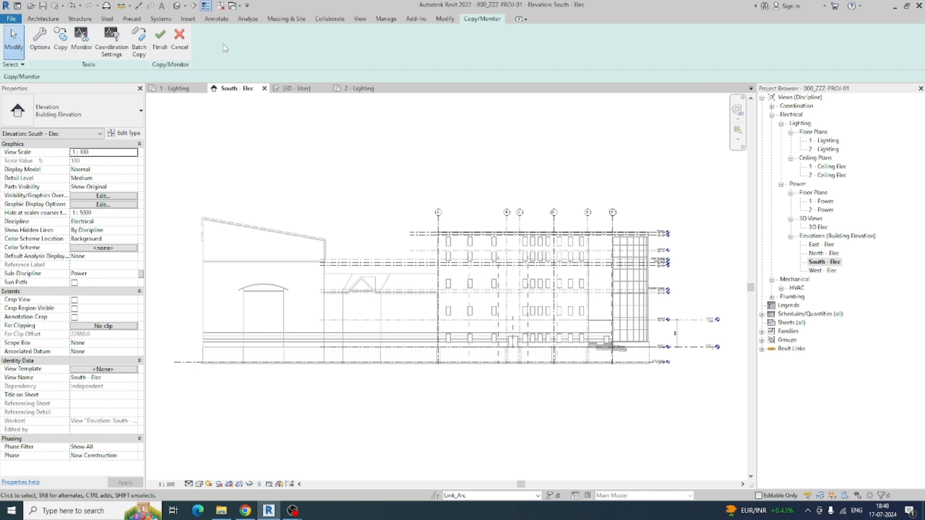
Start copying multiple elements and window-select the entire linked building in the elevation.
click(63, 41)
click(58, 76)
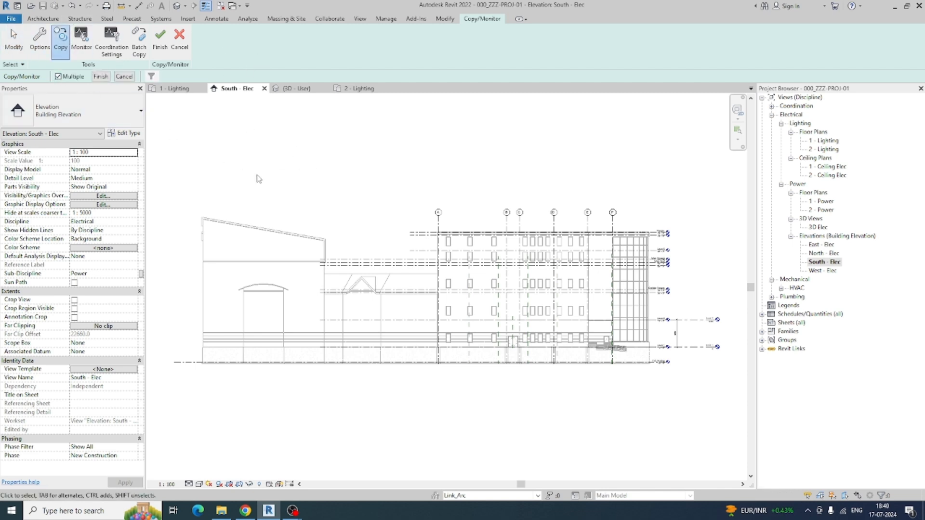
drag(164, 133, 724, 418)
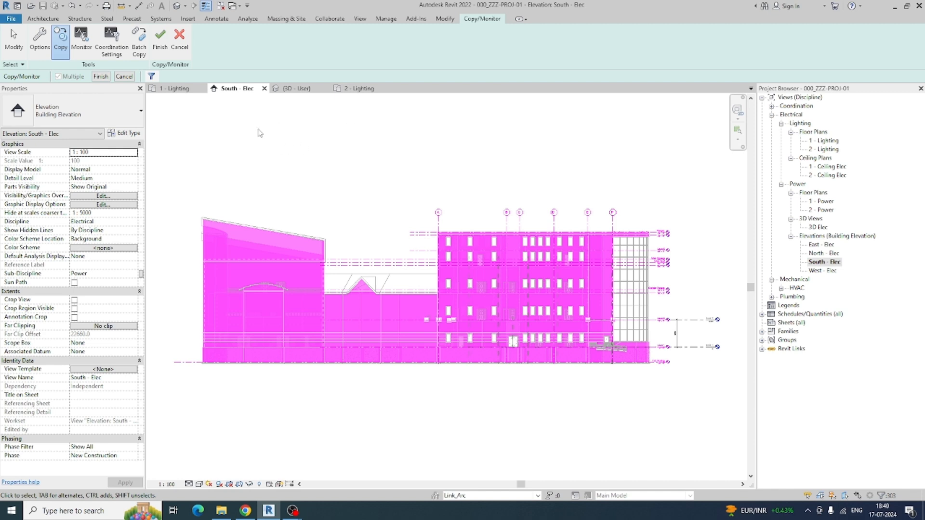
Filter the copy selection so that only the Levels category stays selected.
click(152, 77)
click(499, 194)
click(351, 194)
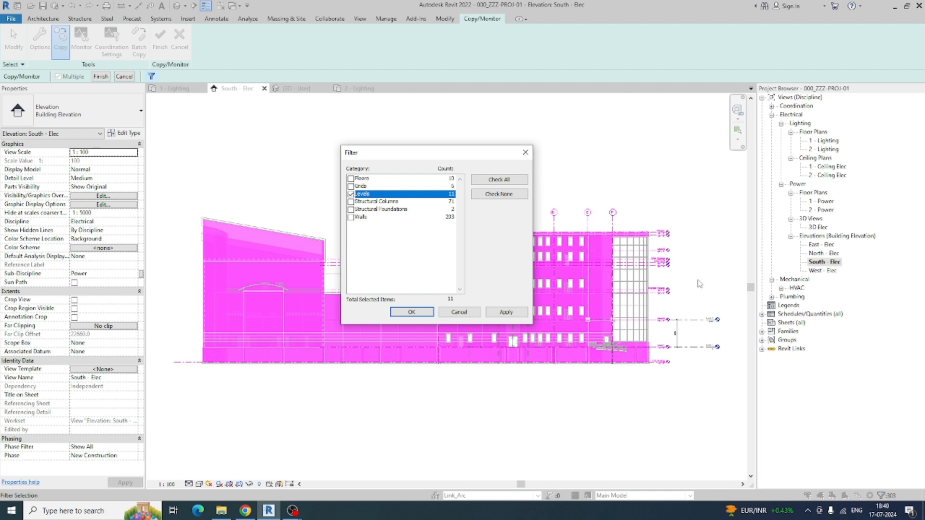
click(412, 312)
scroll(358, 209, down, 2)
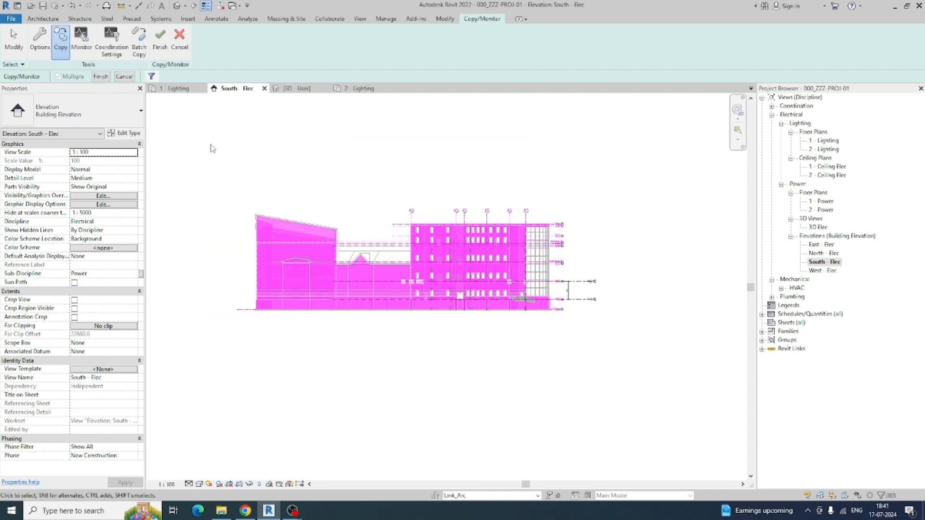
click(152, 76)
click(499, 194)
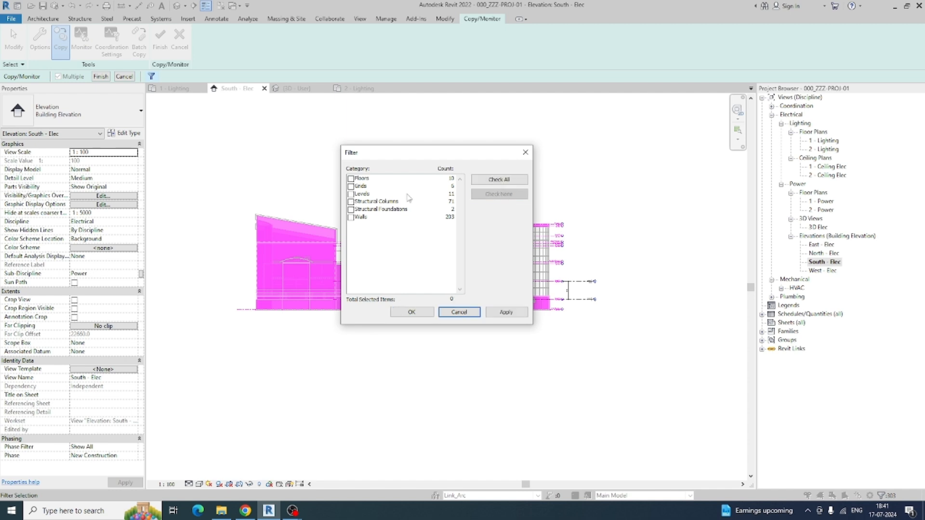
click(351, 194)
click(506, 313)
click(412, 312)
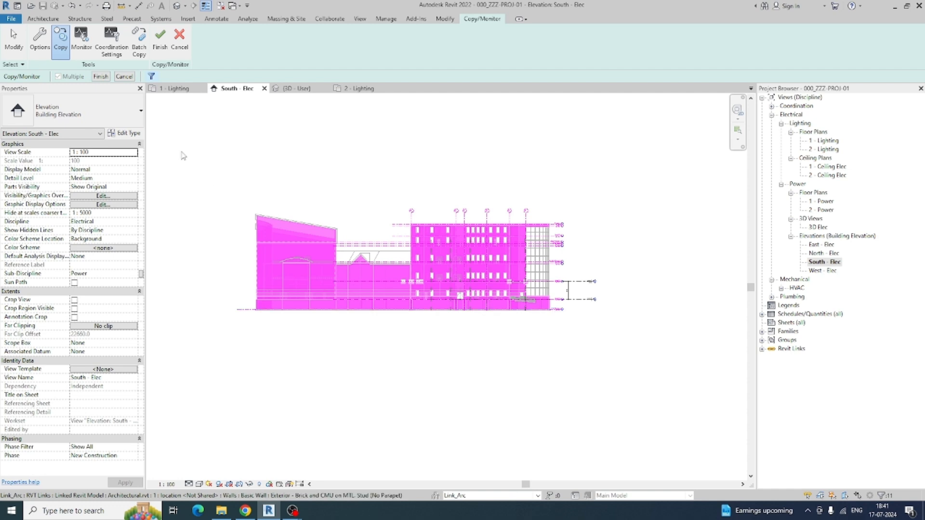
Complete the copy of the linked levels and finish the Copy/Monitor session.
click(100, 77)
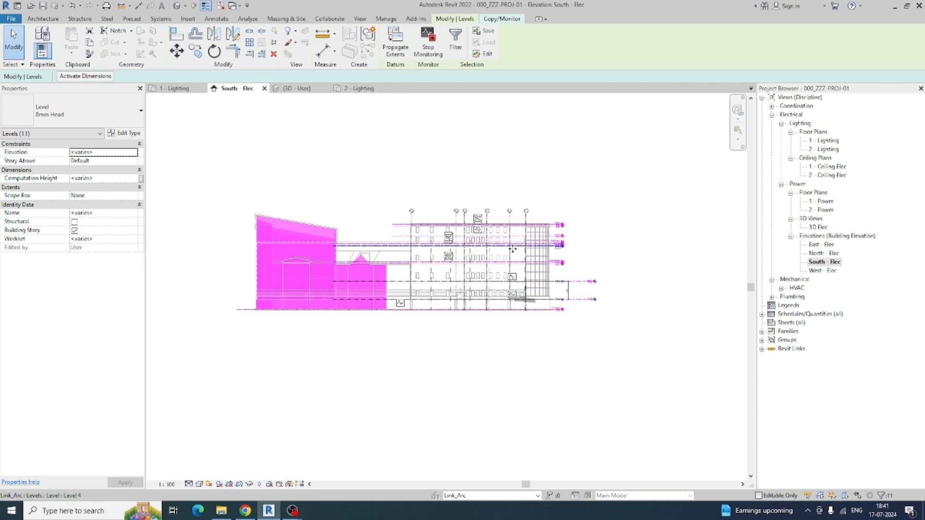
scroll(544, 236, up, 5)
scroll(554, 241, down, 6)
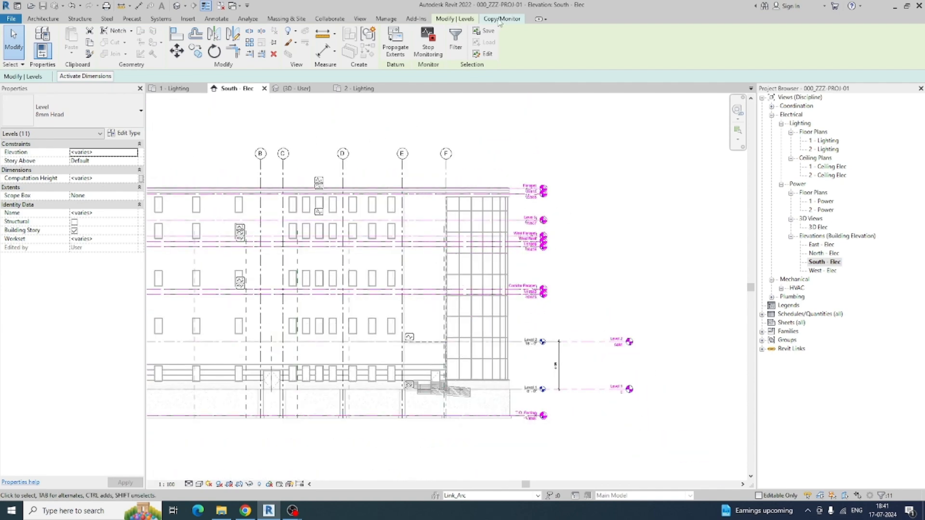
click(500, 19)
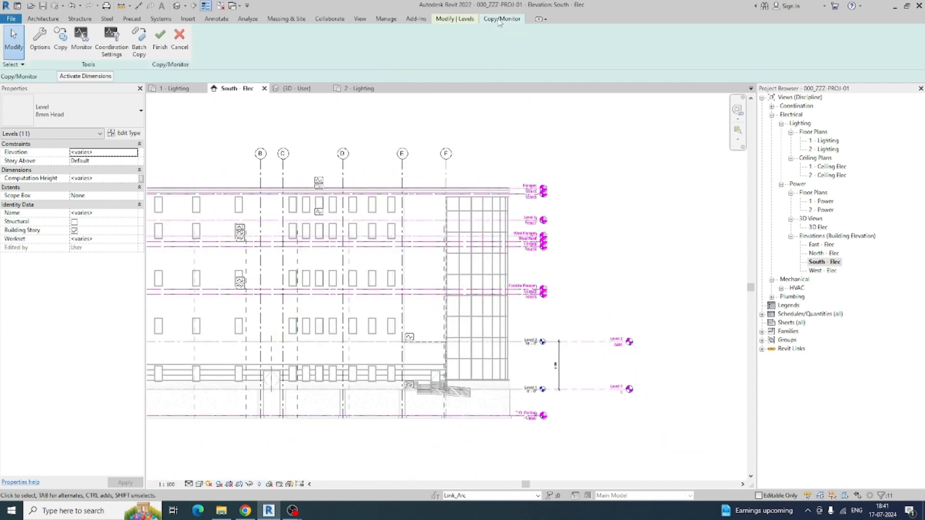
click(160, 43)
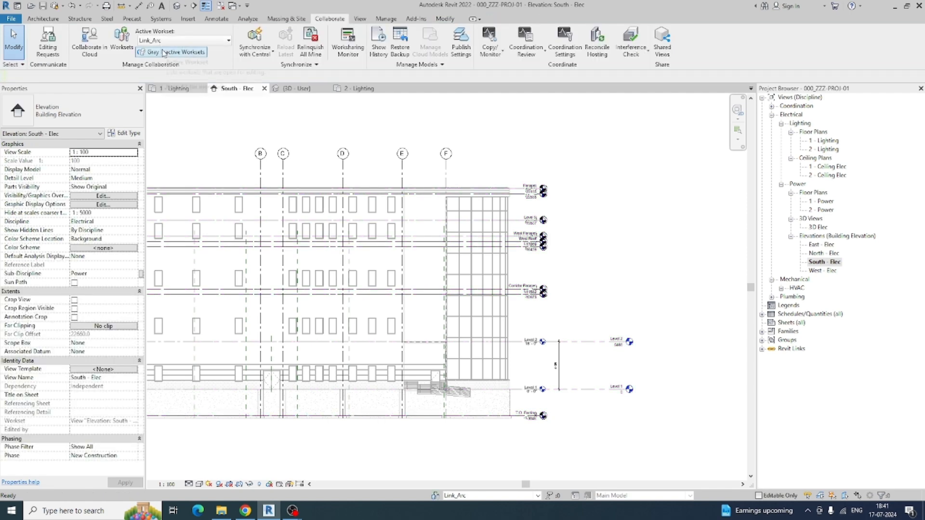
Extend the copied levels beyond the linked level heads, in line with the project's Level 1 and Level 2 heads.
click(542, 294)
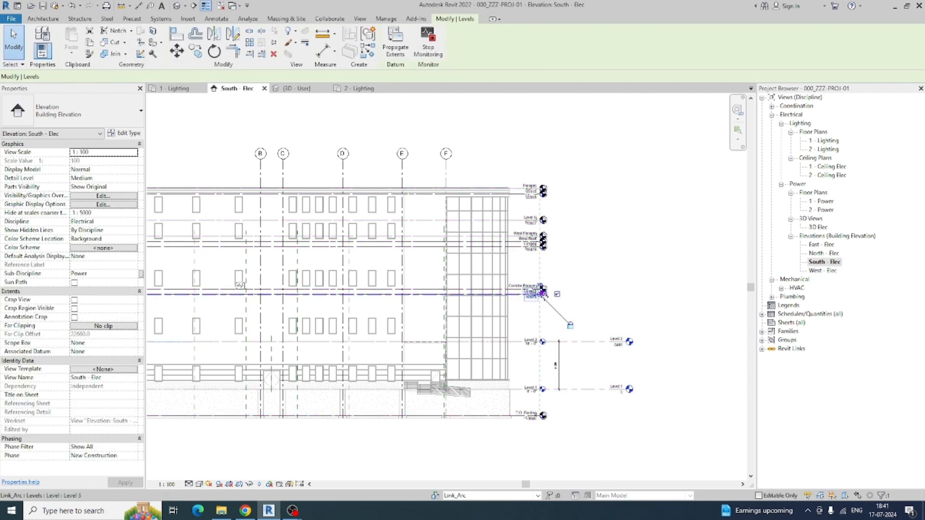
drag(543, 294, 627, 294)
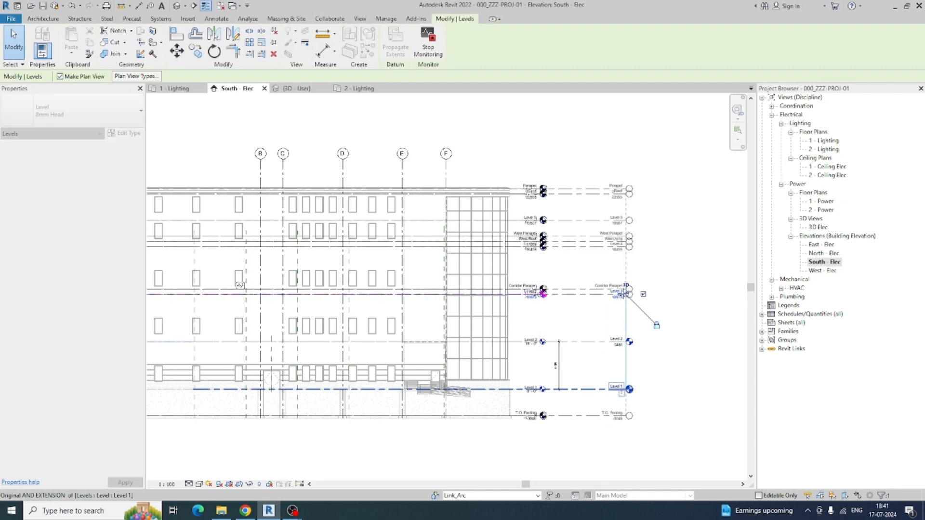
click(689, 359)
Compare the copied levels' names and elevations with the linked model's levels, from T.O. Footing to Parapet.
scroll(644, 340, up, 4)
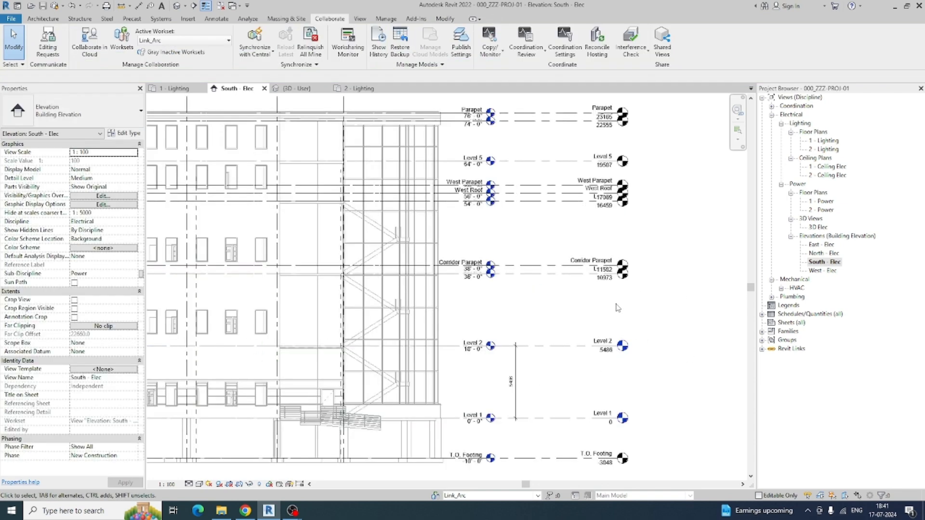
middle_drag(503, 307, 553, 342)
scroll(537, 274, down, 2)
scroll(601, 293, up, 2)
scroll(526, 323, down, 2)
middle_drag(532, 262, 574, 276)
scroll(615, 362, up, 2)
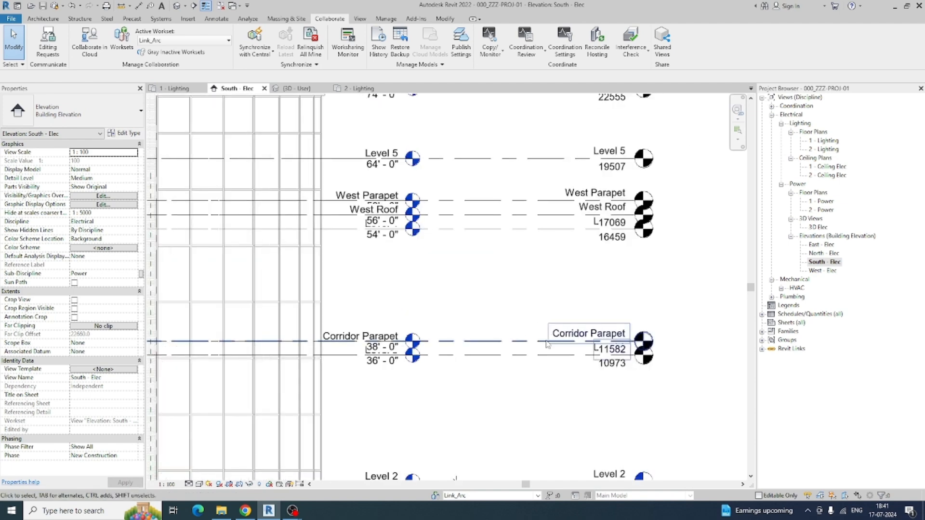
click(559, 333)
middle_drag(620, 370, 422, 336)
scroll(422, 336, up, 1)
click(418, 329)
Set the South - Elec elevation to a 1:50 view scale and Fine detail level.
click(166, 484)
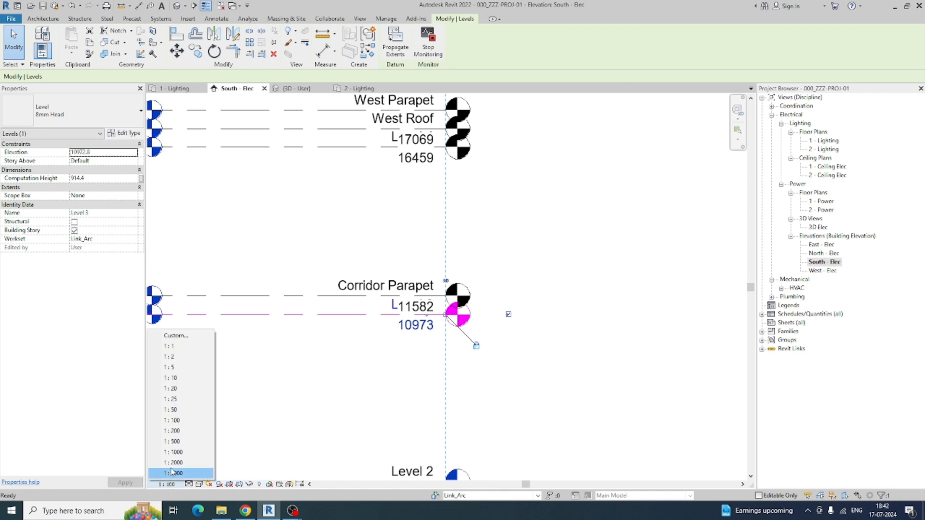
click(474, 331)
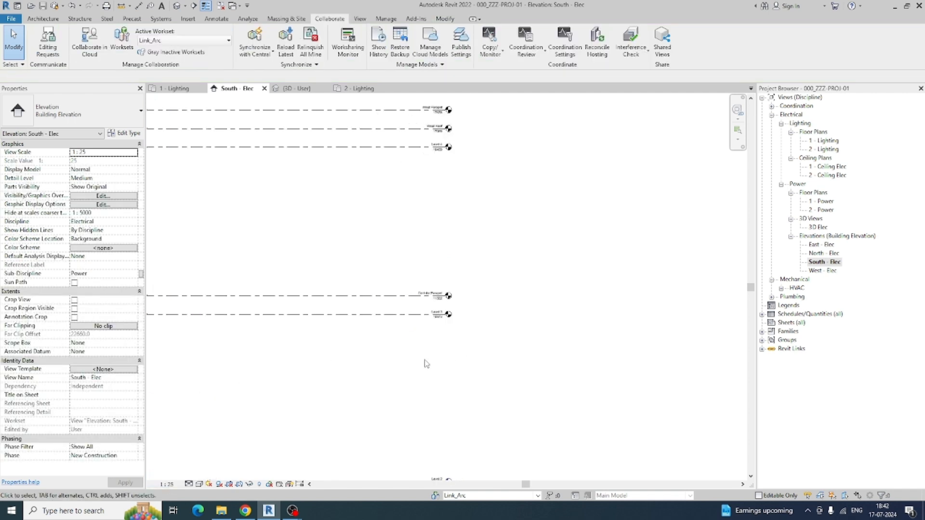
click(199, 485)
click(200, 474)
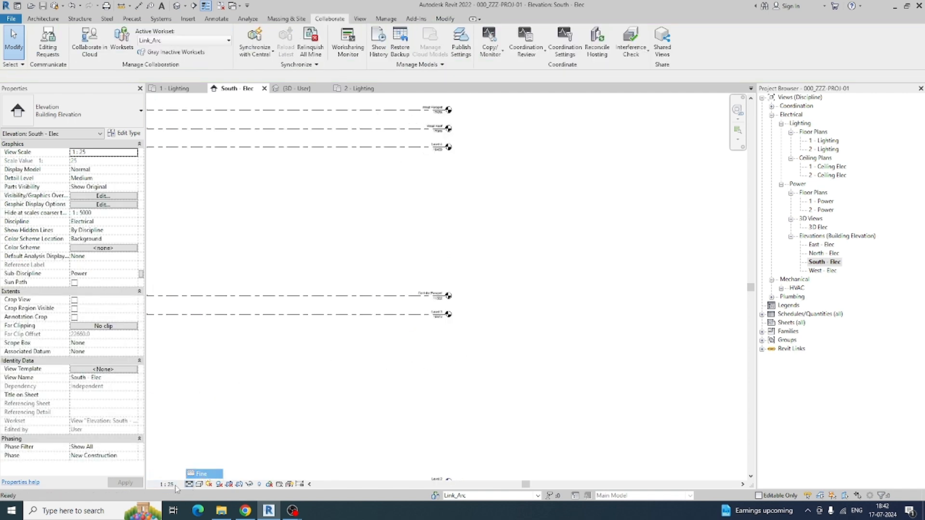
click(167, 485)
click(179, 410)
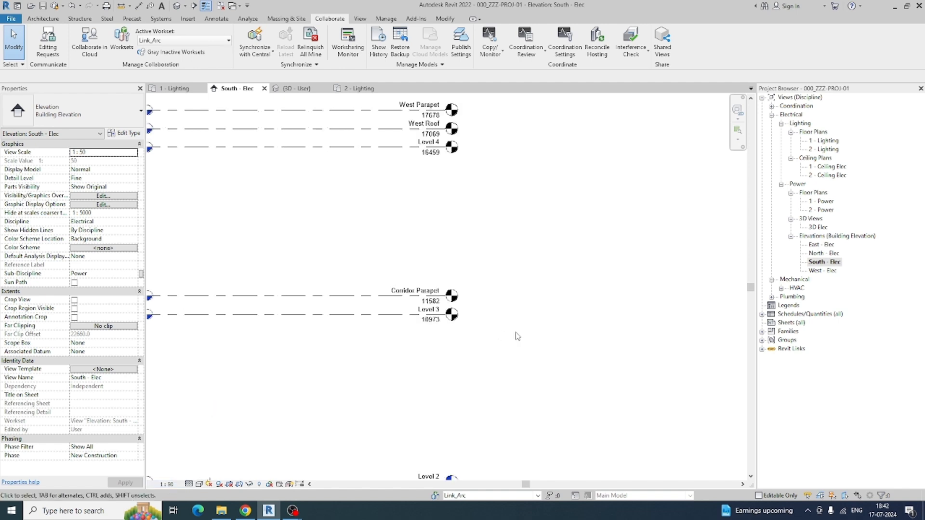
Examine the copied level heads from Level 3 up to the Parapet and the elevation as a whole.
click(465, 320)
scroll(440, 310, down, 2)
middle_drag(460, 379, 493, 406)
scroll(477, 203, up, 4)
scroll(559, 295, down, 5)
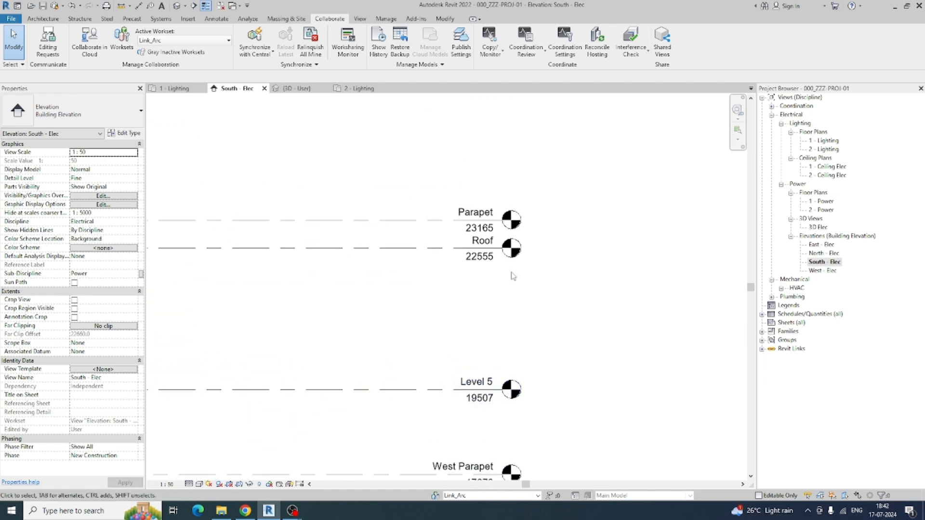
middle_drag(611, 330, 742, 263)
scroll(742, 262, down, 2)
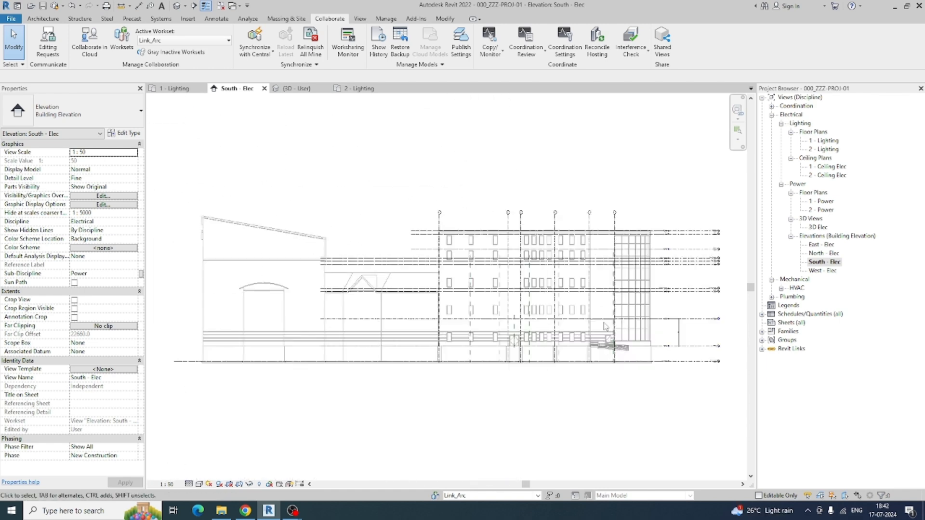
Switch to the 1 - Lighting floor plan and inspect the linked building's grids.
click(827, 141)
click(829, 150)
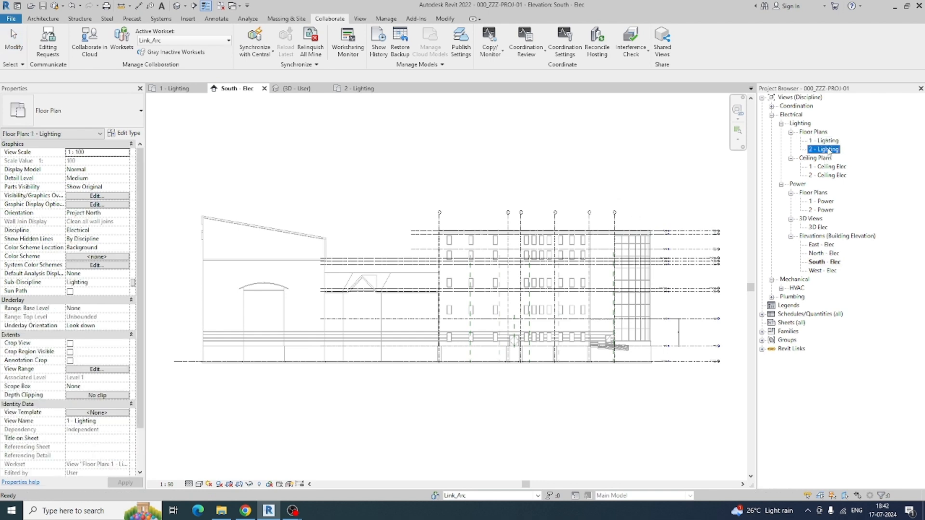
click(440, 164)
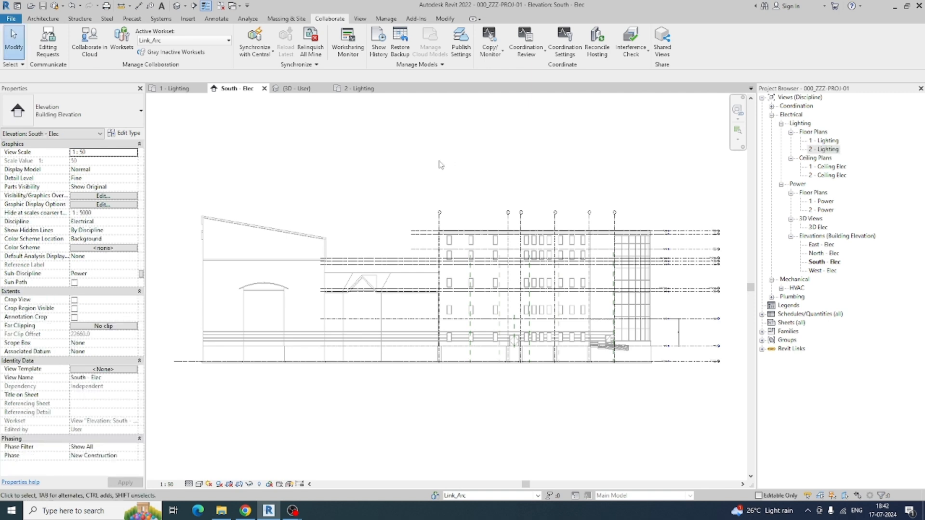
click(176, 88)
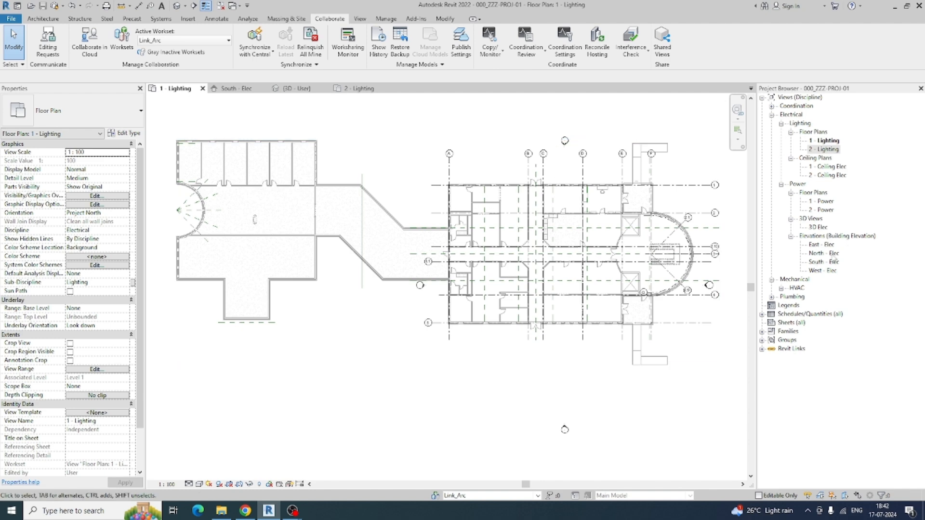
scroll(490, 170, up, 3)
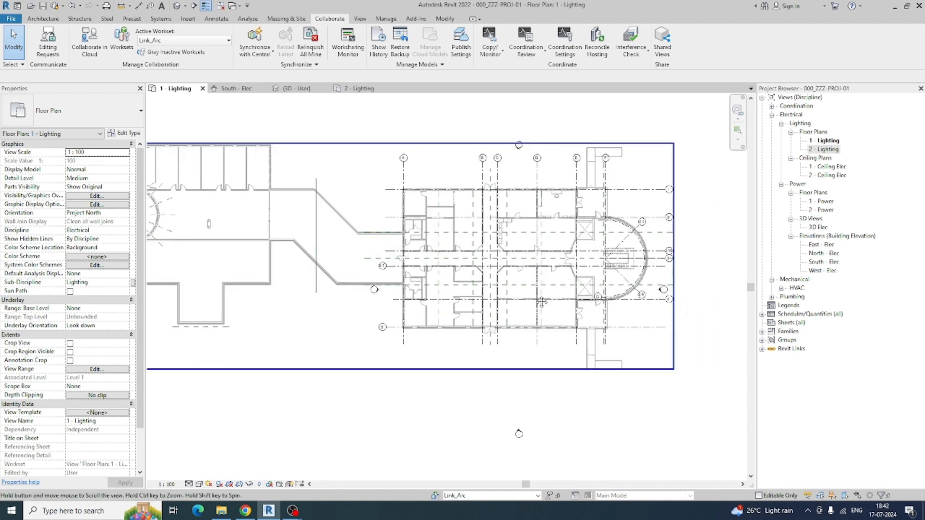
scroll(490, 170, up, 4)
scroll(456, 213, down, 9)
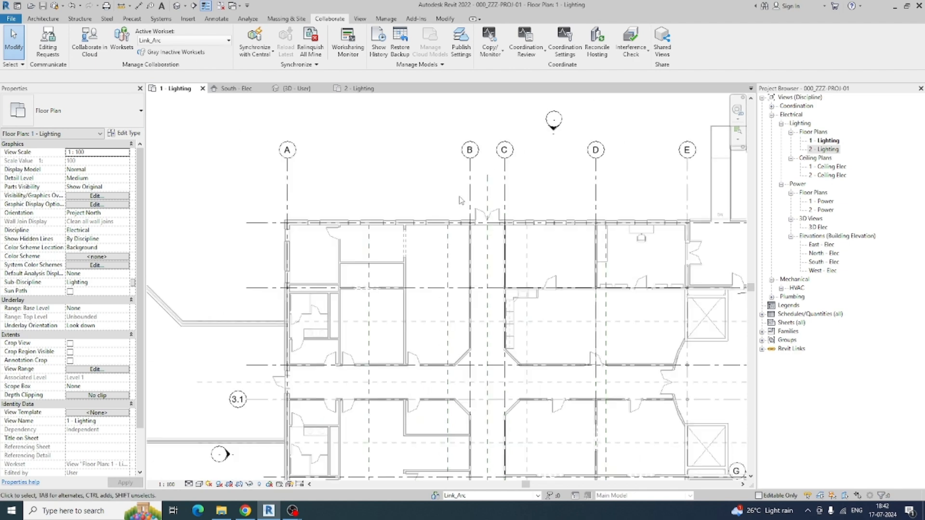
Start a Copy/Monitor session on the linked architectural model in the 1 - Lighting plan.
click(526, 49)
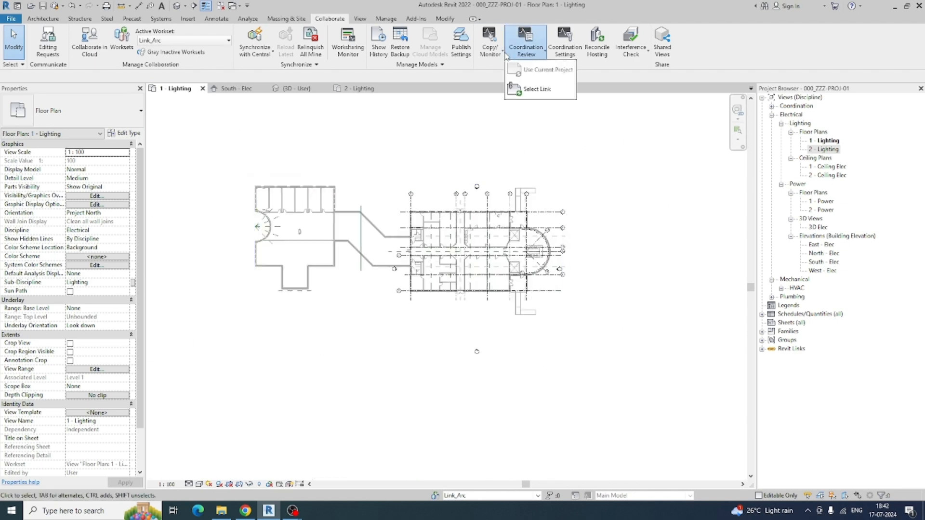
click(490, 48)
click(506, 88)
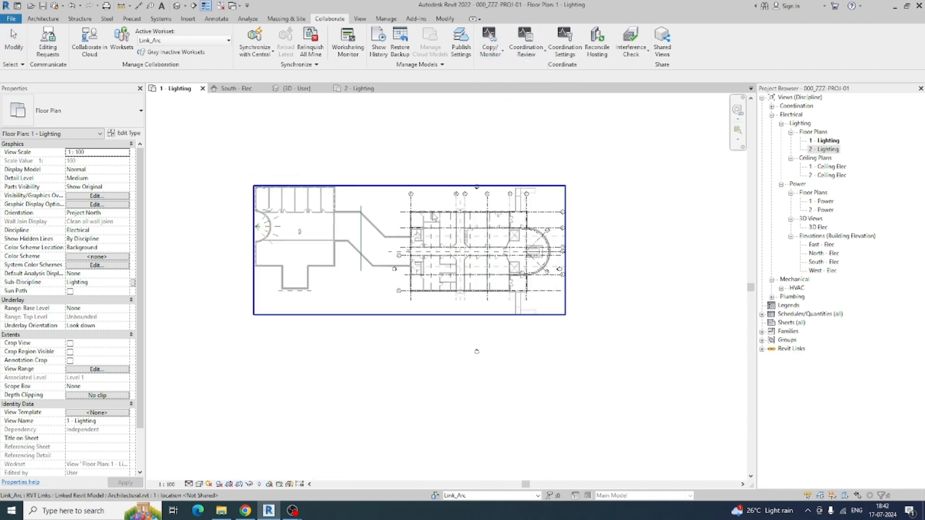
click(404, 185)
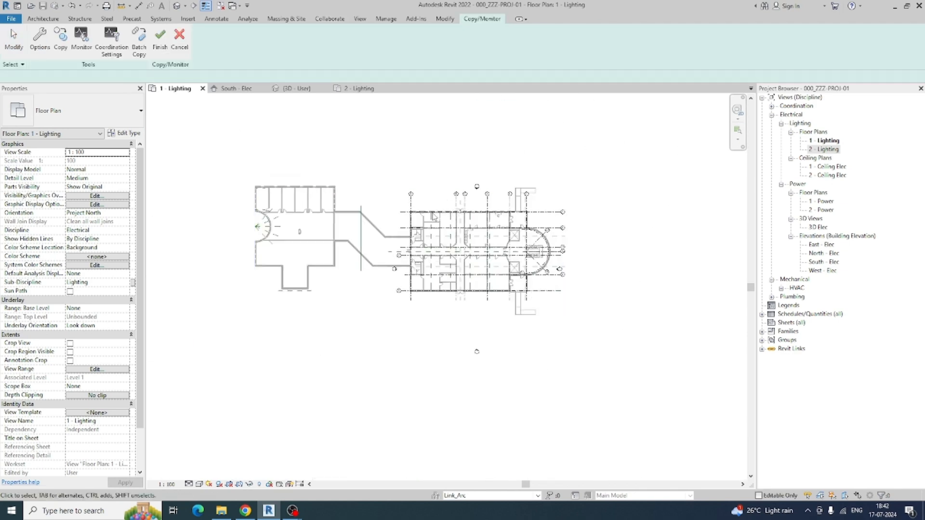
Enable copying of multiple elements and window-select the whole linked building in the 1 - Lighting plan.
click(60, 38)
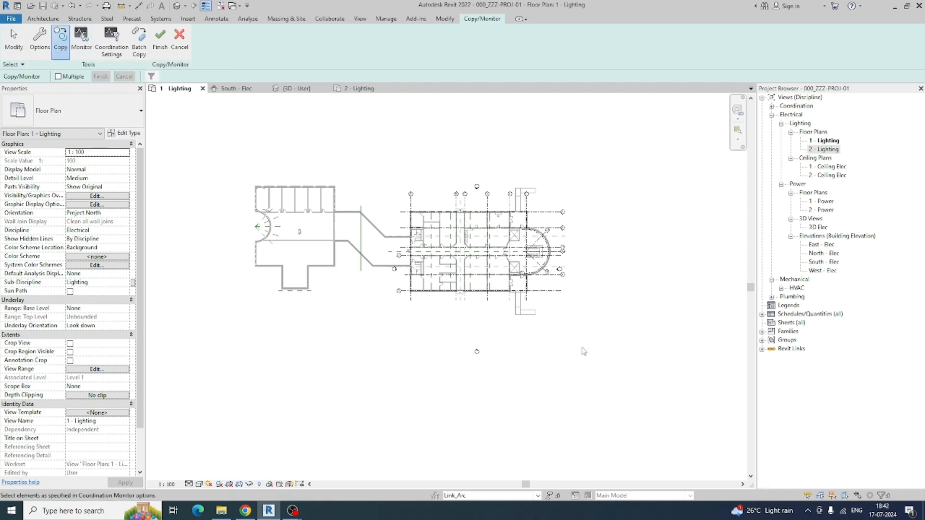
click(59, 76)
drag(193, 127, 646, 377)
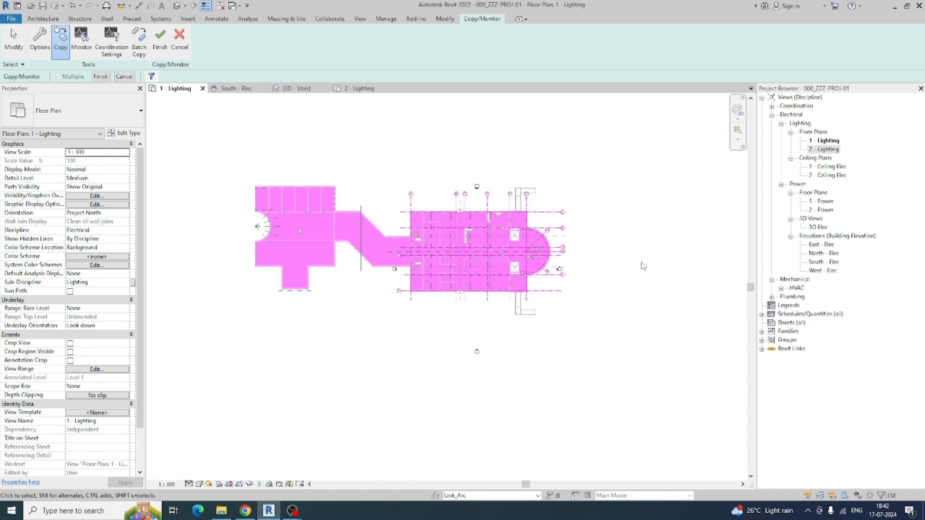
Filter the selected linked elements down to only the Grids category and finish the multiple copy.
click(153, 76)
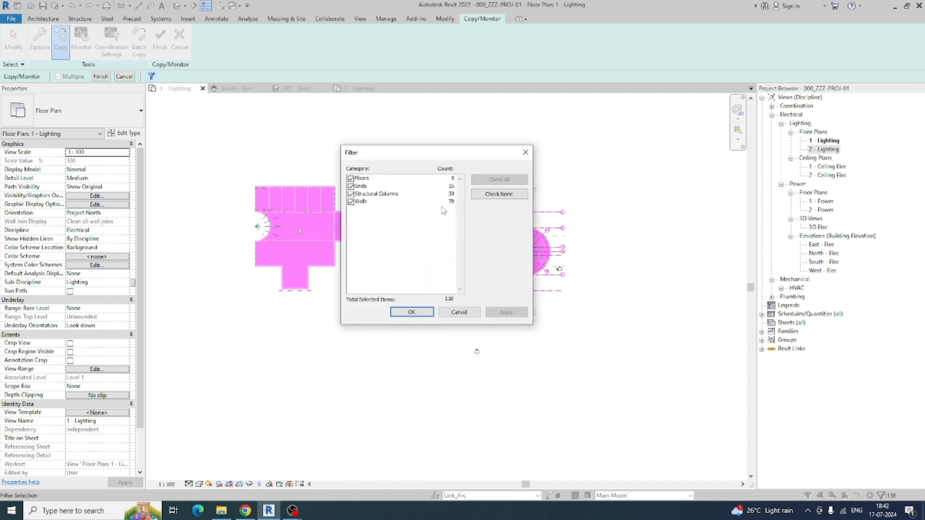
click(498, 194)
click(351, 186)
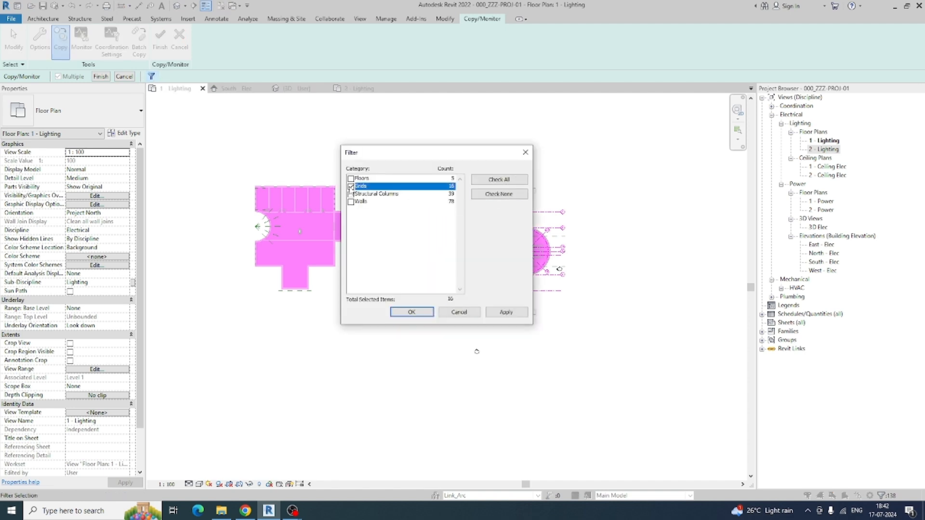
click(412, 312)
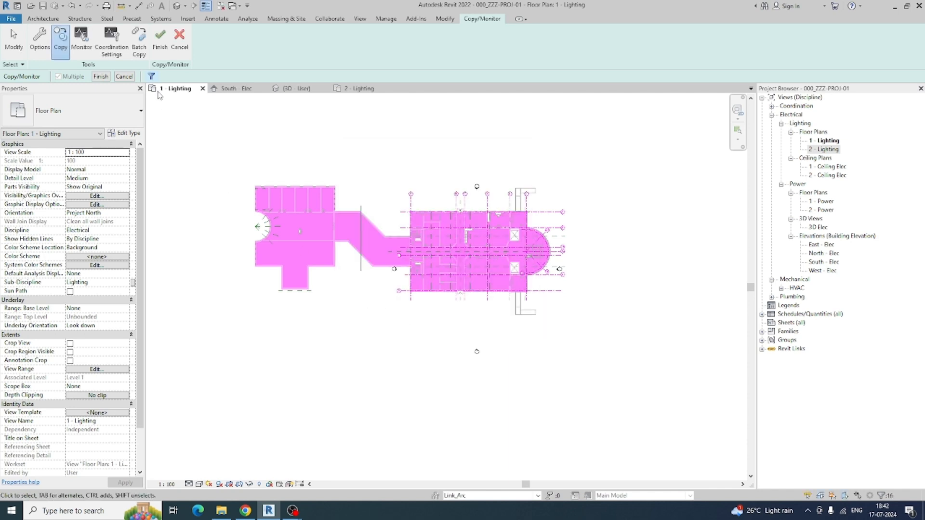
click(102, 77)
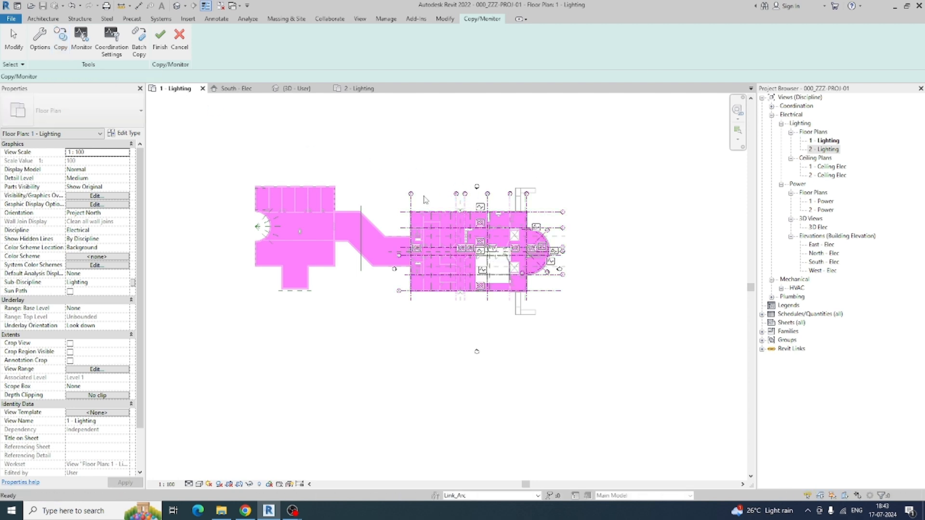
Check the copied grids against the linked building and finish the Copy/Monitor session.
scroll(471, 202, up, 5)
scroll(471, 201, up, 4)
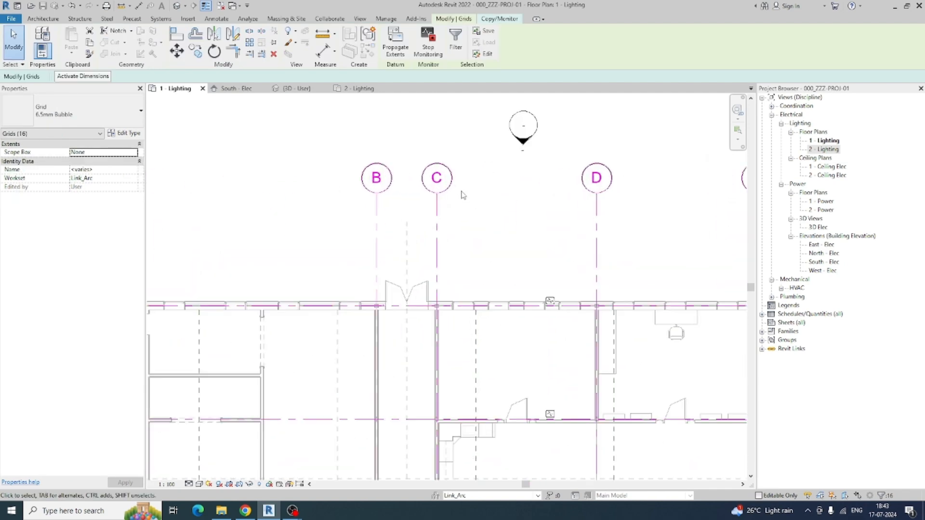
scroll(472, 206, down, 6)
scroll(473, 208, down, 3)
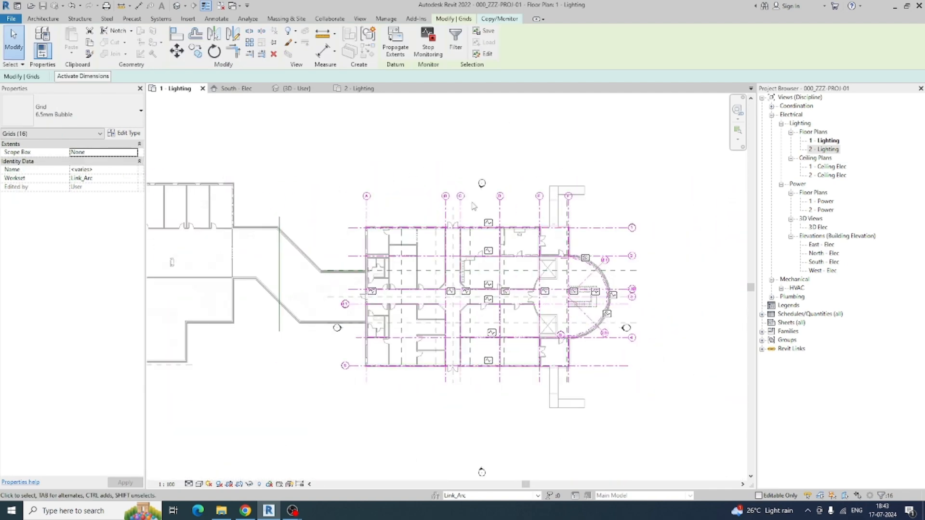
click(503, 19)
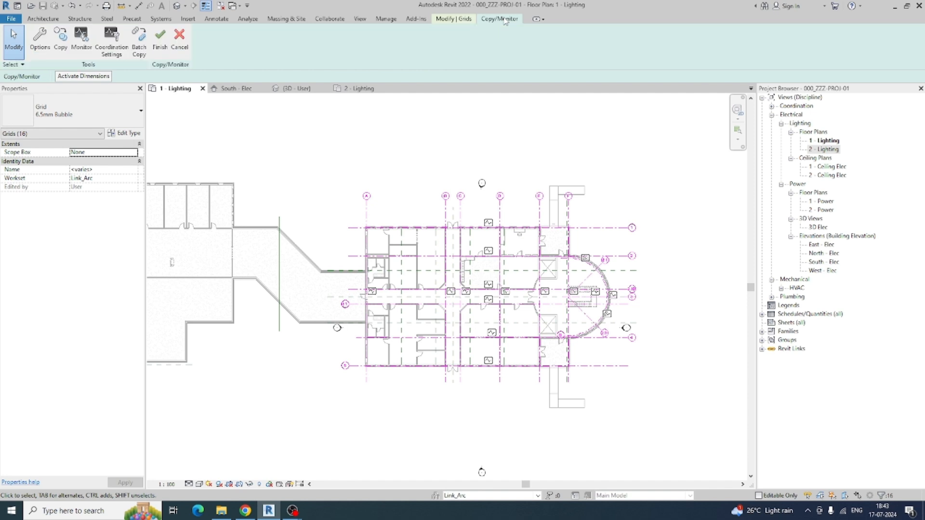
click(160, 39)
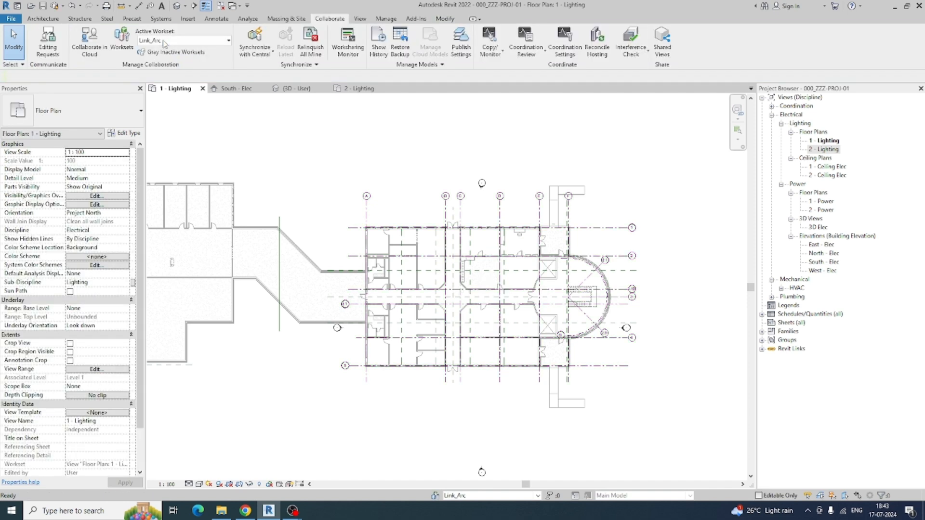
Extend the upper ends of lettered grids A to F beyond the linked model's grid bubbles.
click(367, 214)
drag(366, 198, 367, 161)
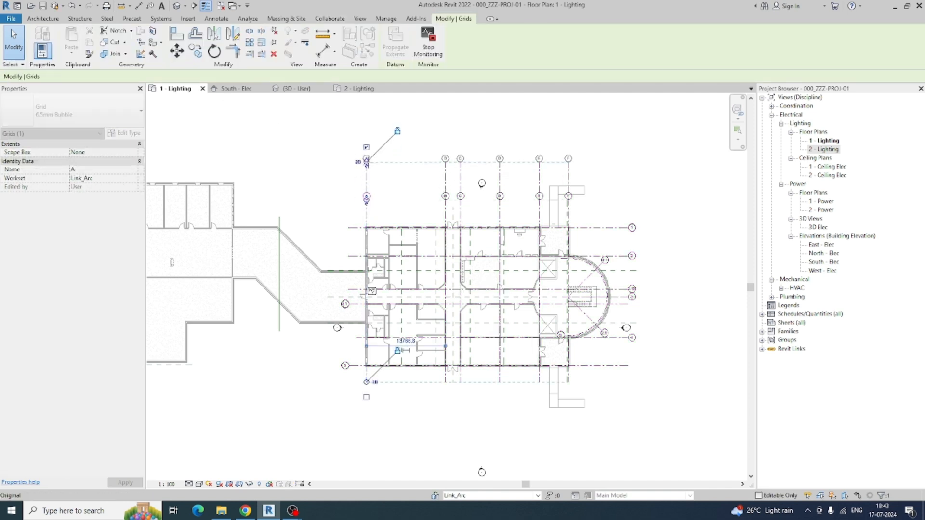
click(517, 181)
Extend the bubble ends of grid 1 and its aligned numbered grids outward, clear of the linked model's bubbles.
click(608, 230)
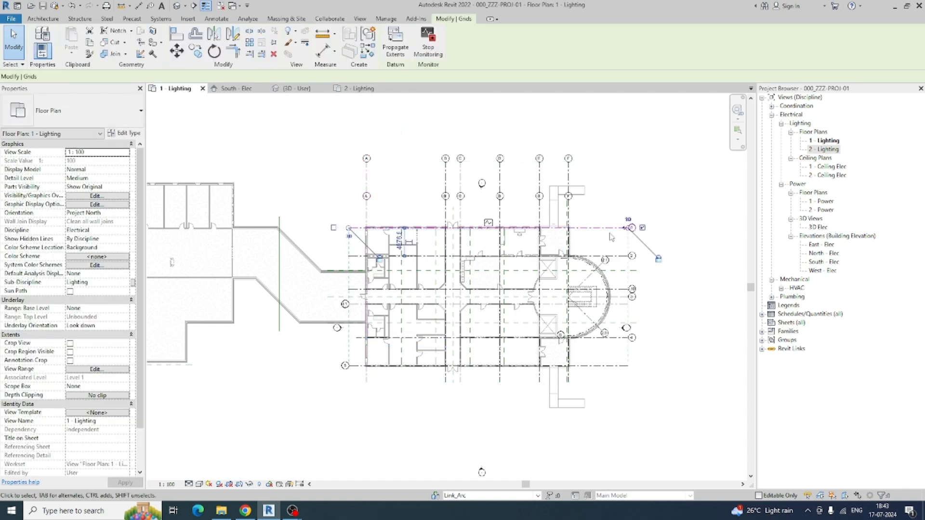
drag(628, 227, 670, 228)
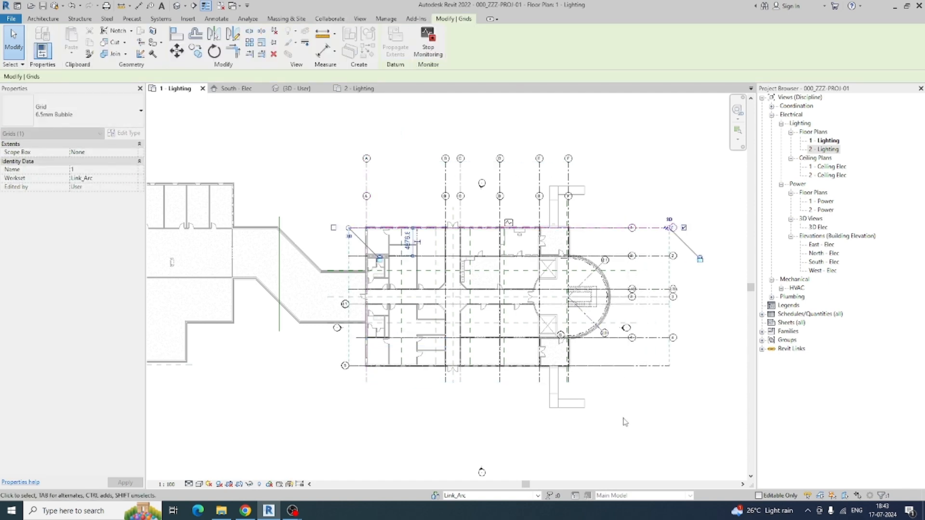
click(627, 422)
middle_drag(605, 440, 608, 404)
scroll(649, 400, down, 1)
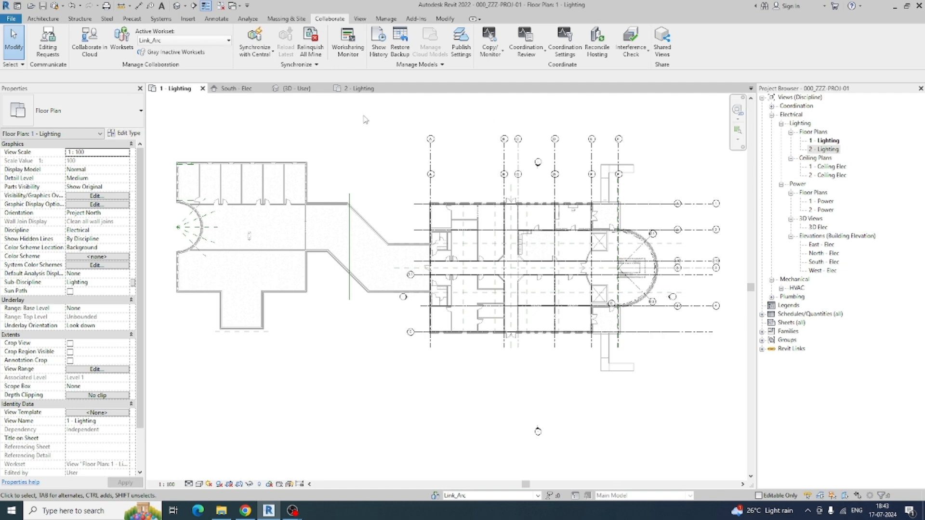
Create floor plan views for Level 3, Level 4, Level 5 and Roof, with duplication of existing views prevented.
click(360, 19)
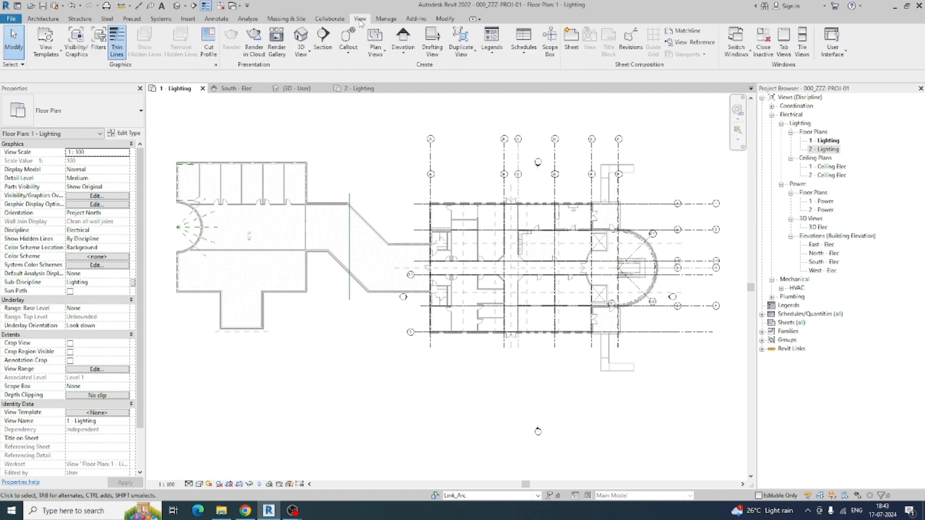
click(384, 54)
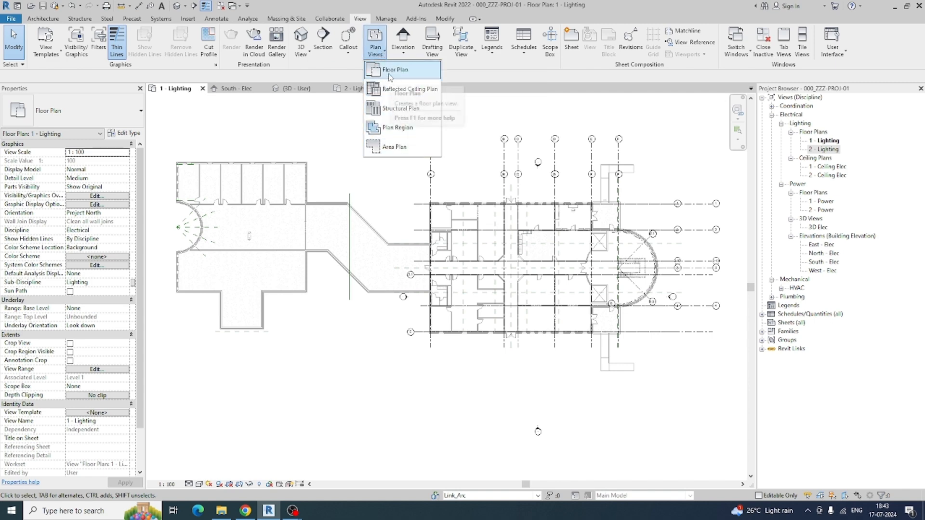
click(390, 76)
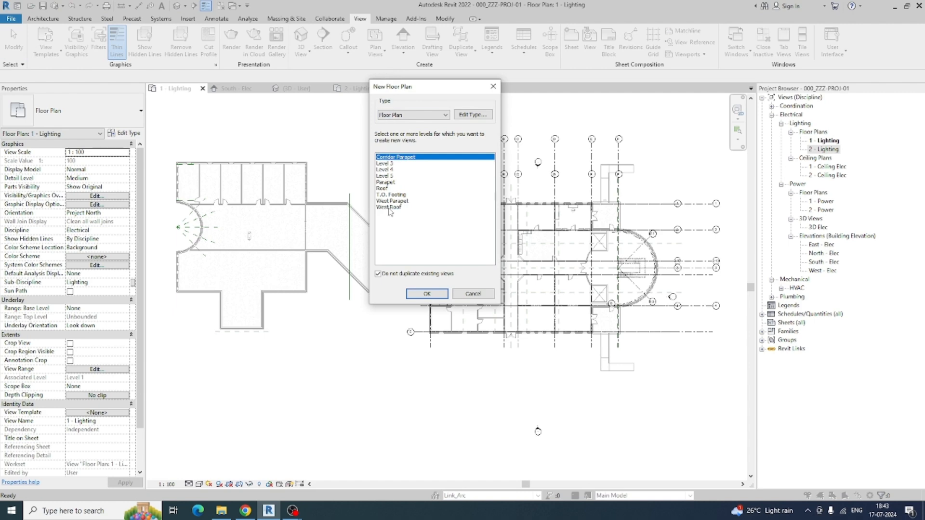
click(378, 274)
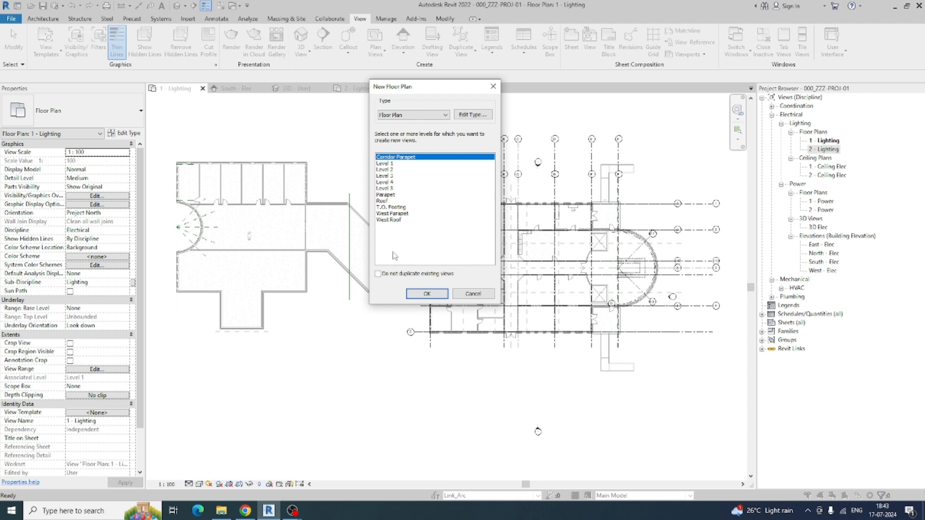
click(379, 275)
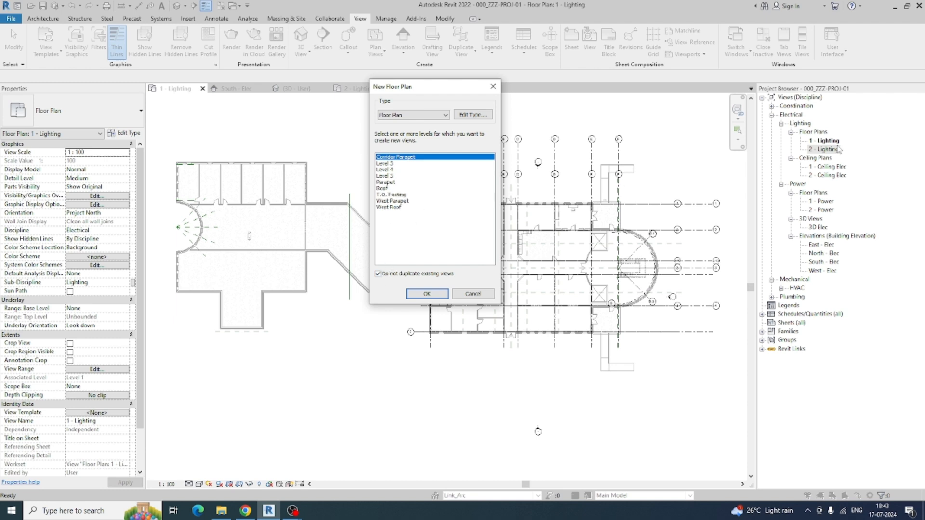
click(388, 163)
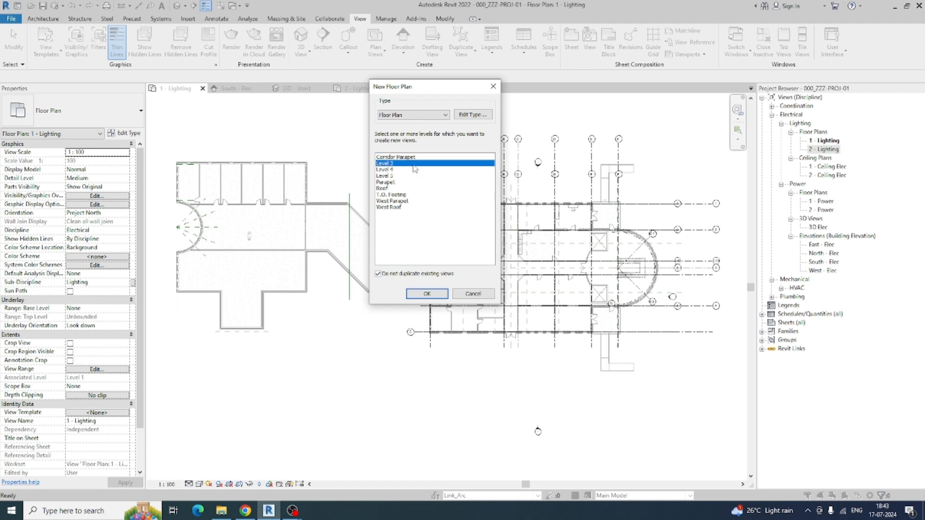
ctrl+click(391, 170)
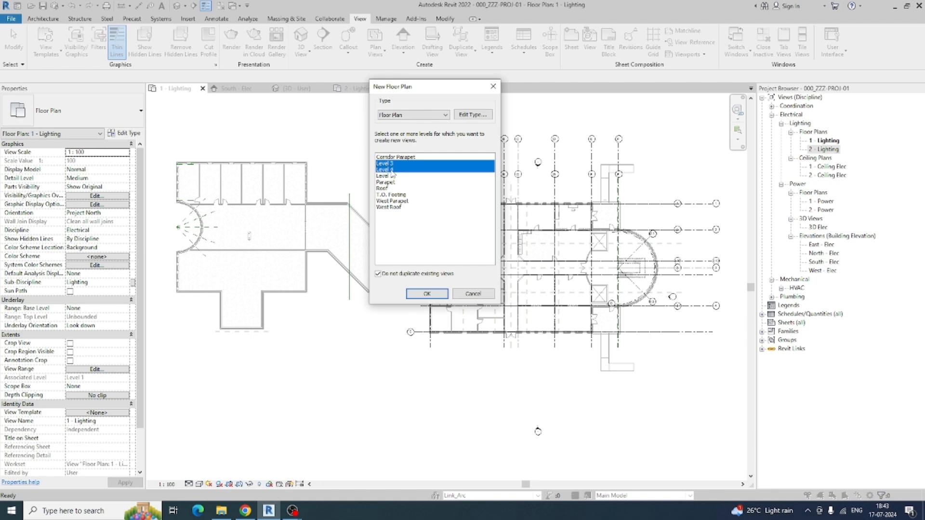
shift+click(390, 177)
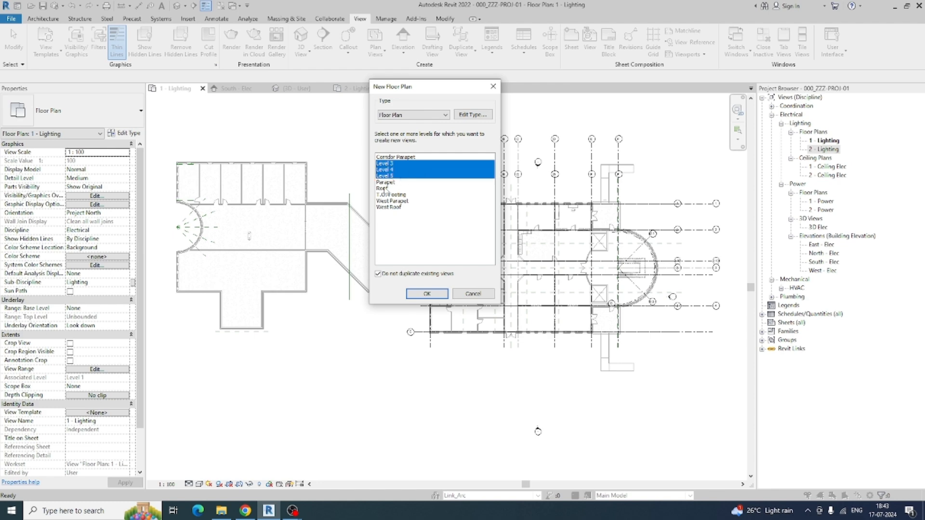
ctrl+click(384, 189)
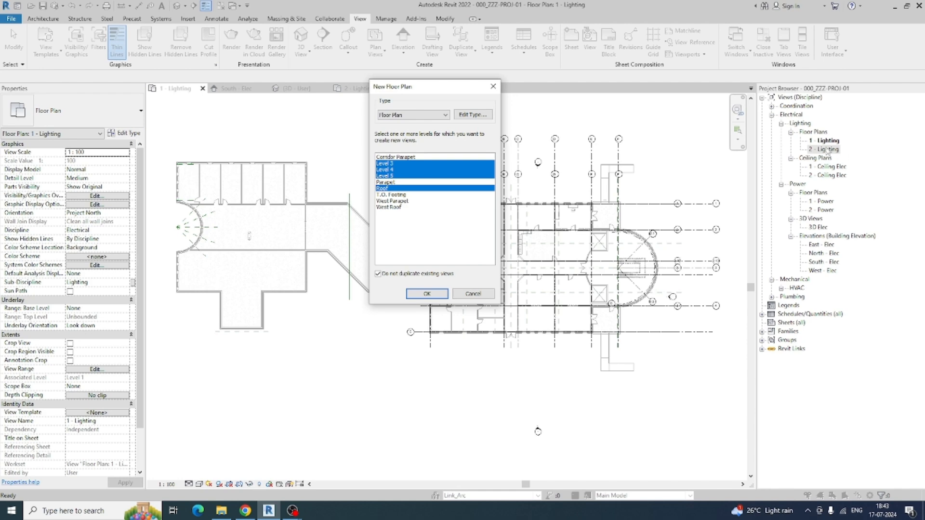
click(427, 294)
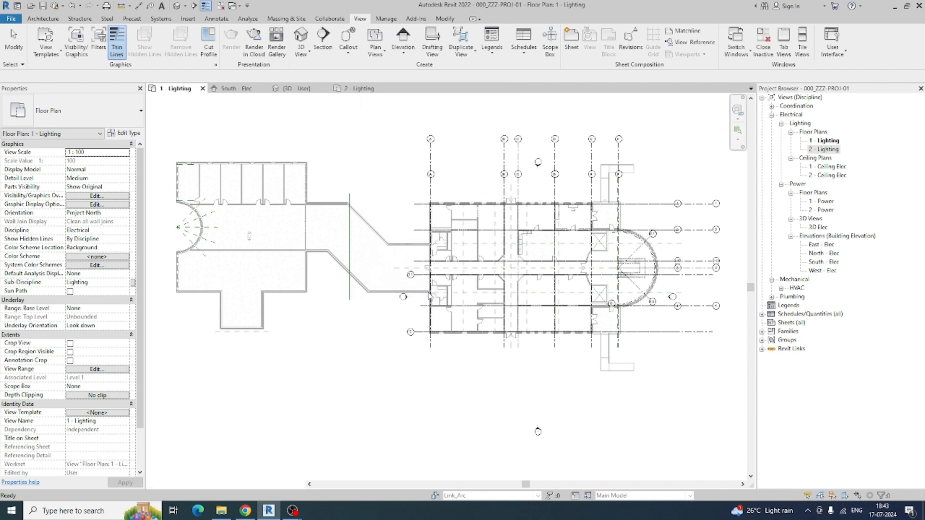
middle_click(687, 243)
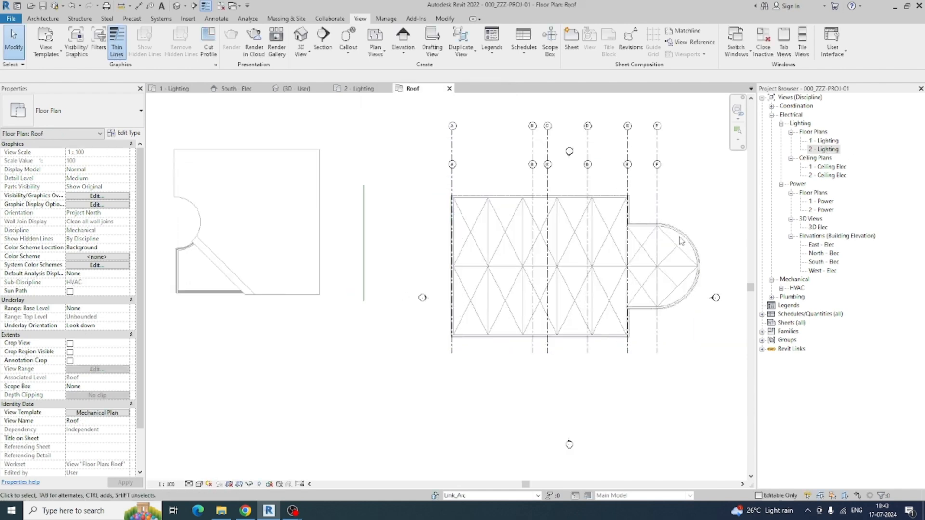
Locate the new floor plans under Mechanical HVAC in the project browser and select Level 3 through Roof.
click(772, 280)
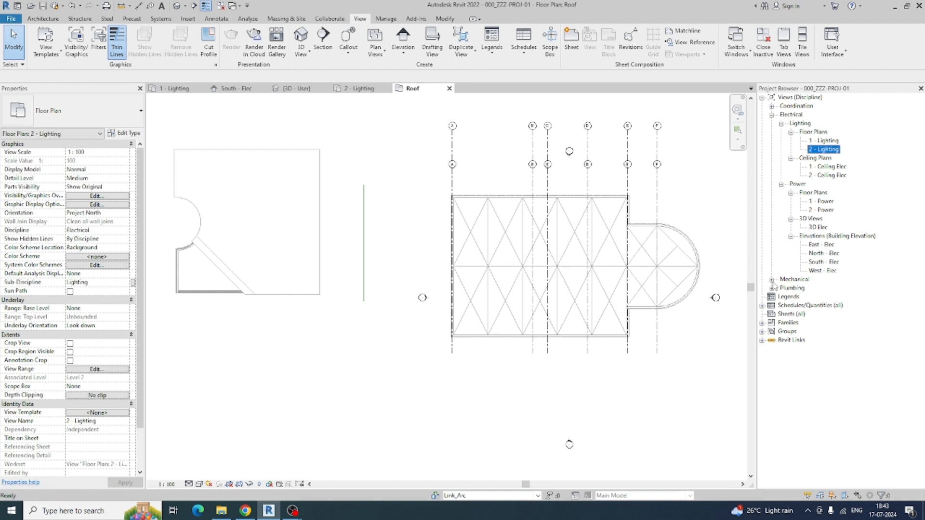
click(772, 280)
click(782, 289)
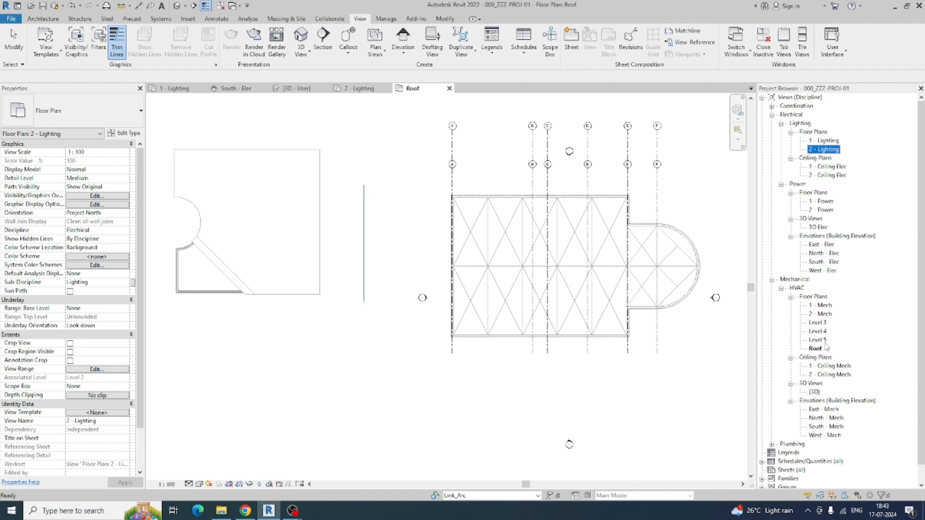
shift+click(818, 323)
click(821, 323)
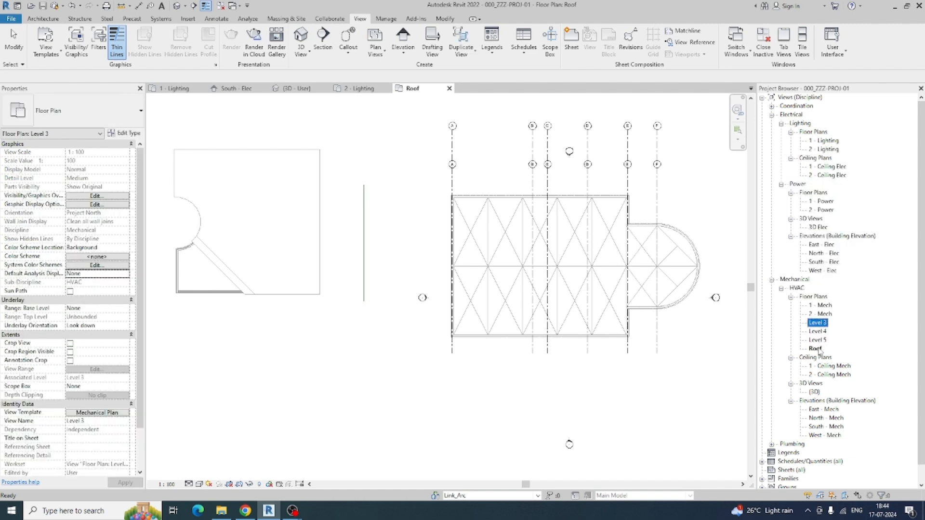
shift+click(815, 349)
click(673, 384)
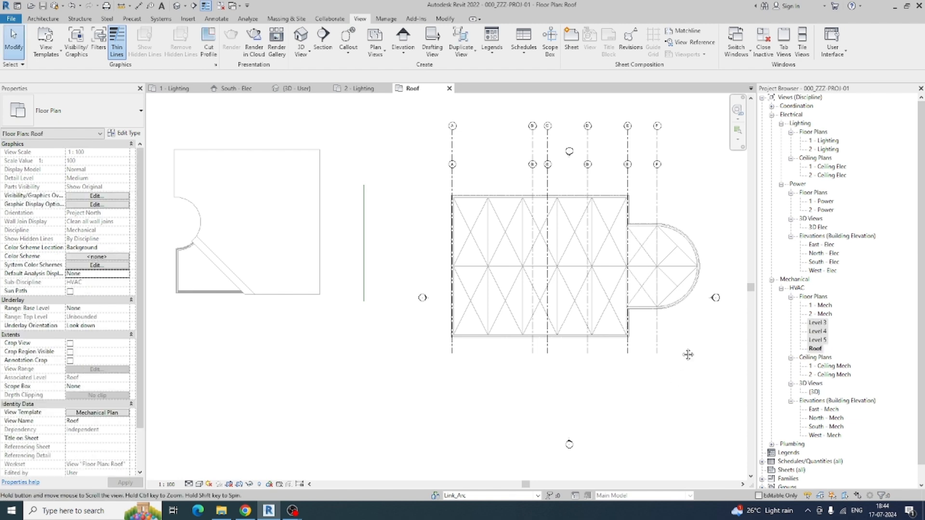